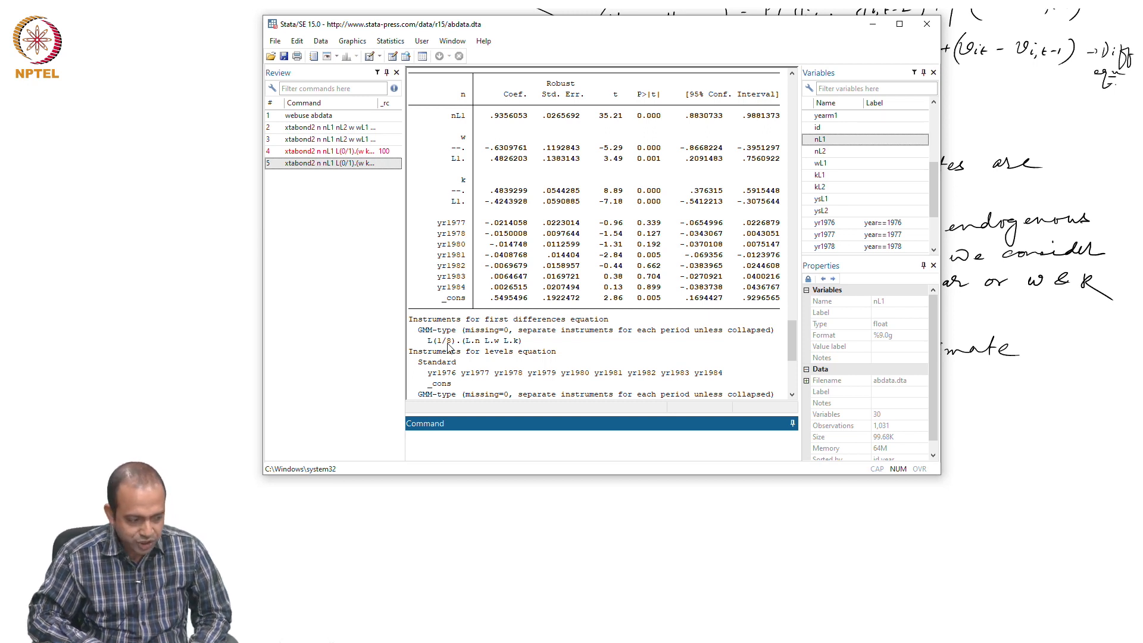
- Begin an xtabond2 command with n as the dependent variable and its first two lags, L(1/2).n, as regressors
text(xta)
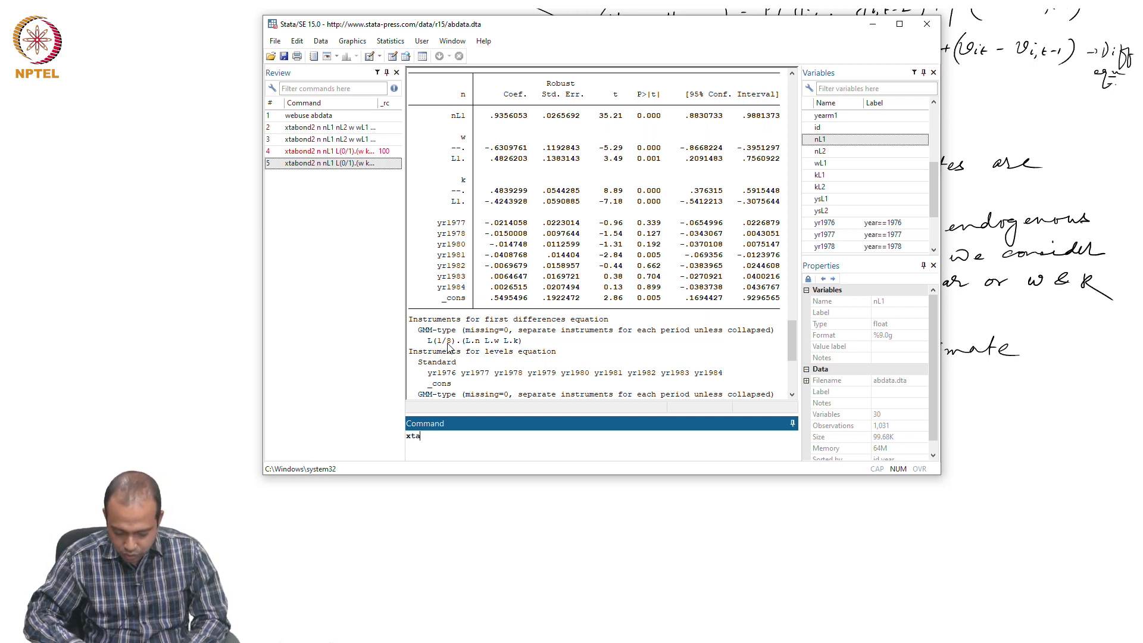
text(bond2)
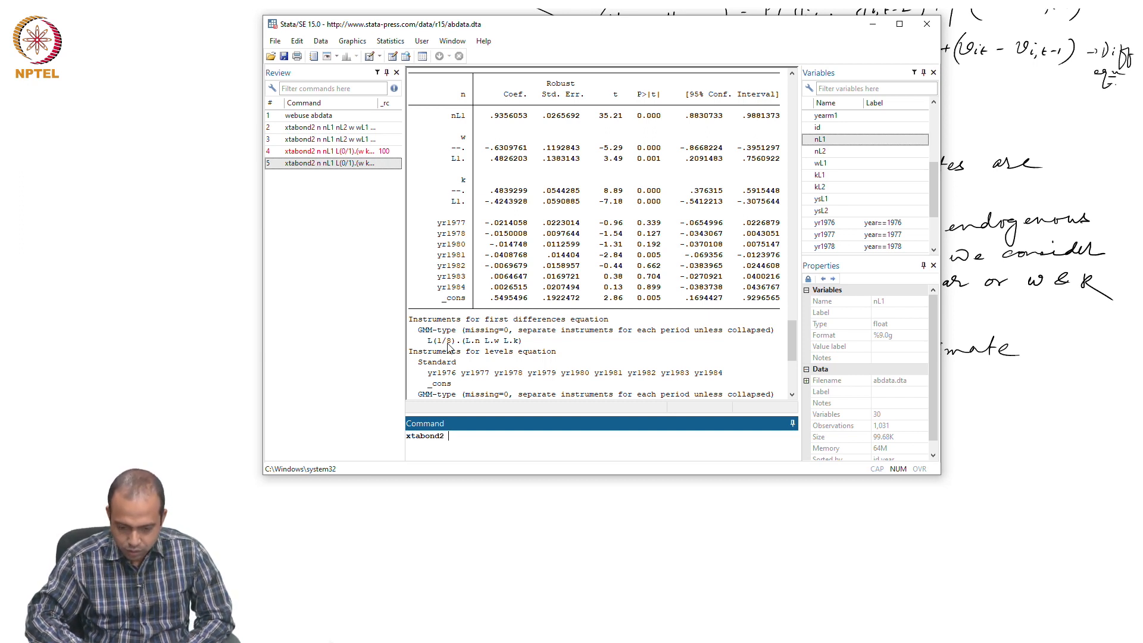
text( n)
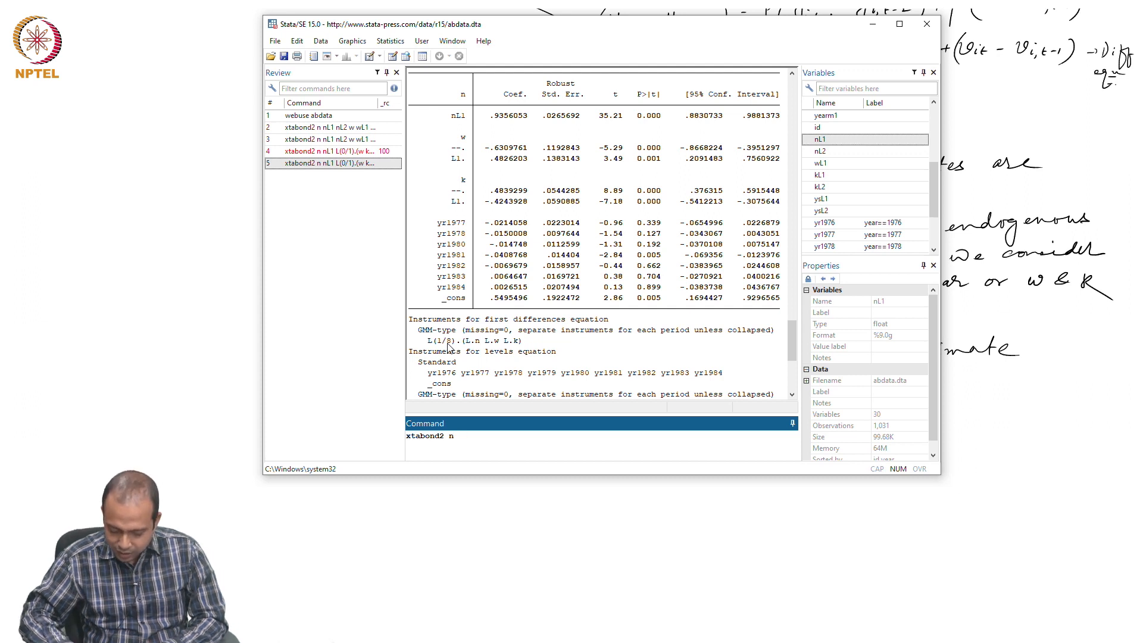
text( L()
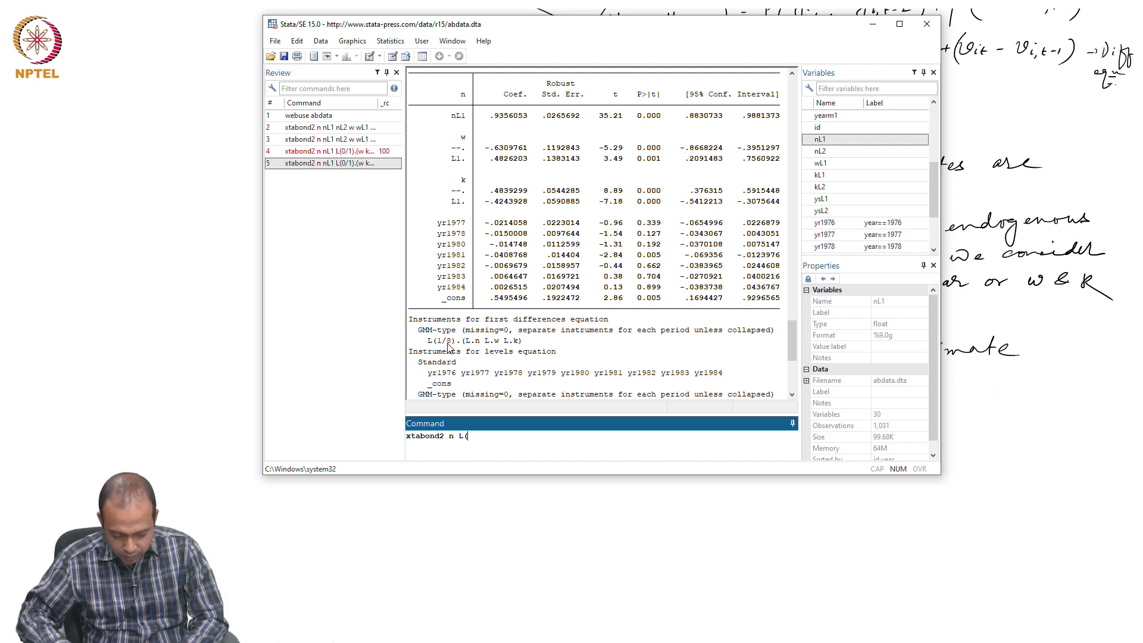
text(1/2)
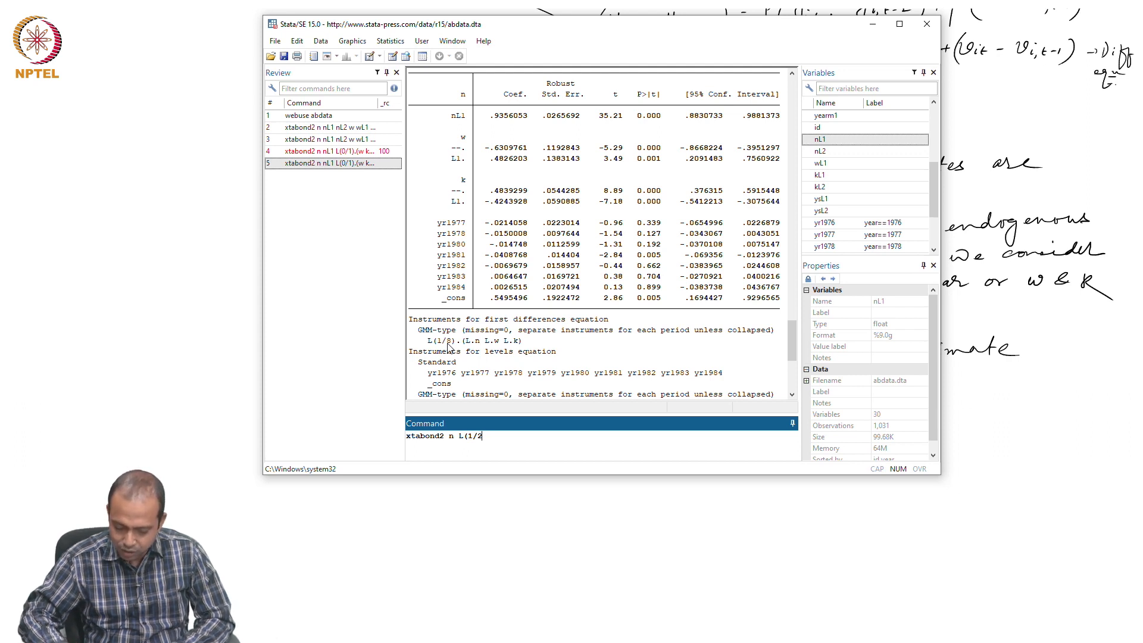
text())
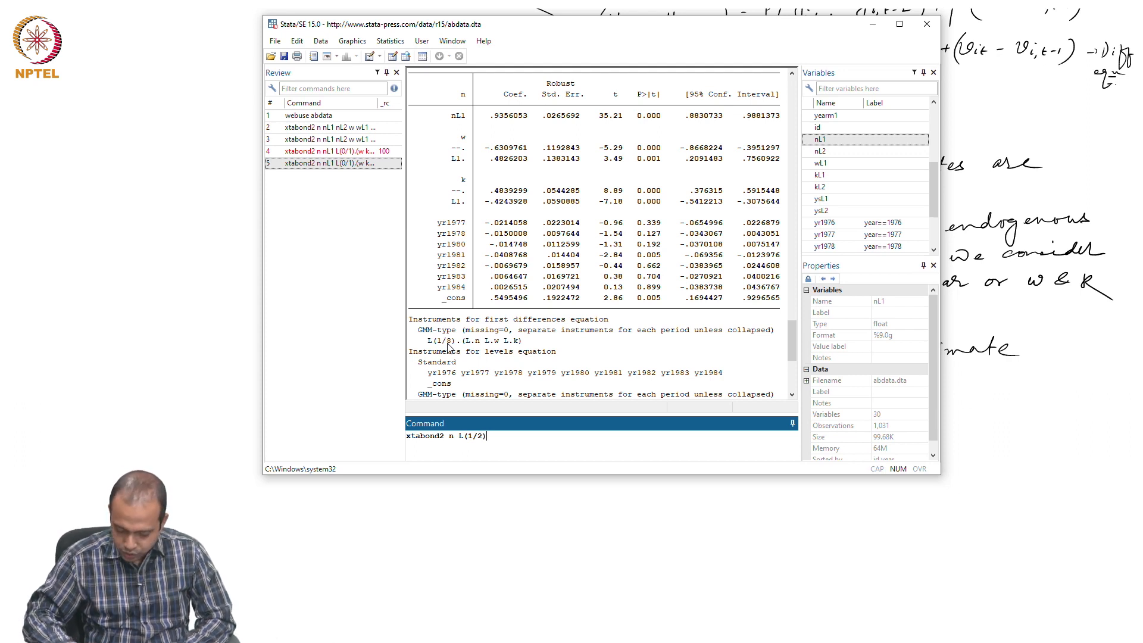
text(.n L)
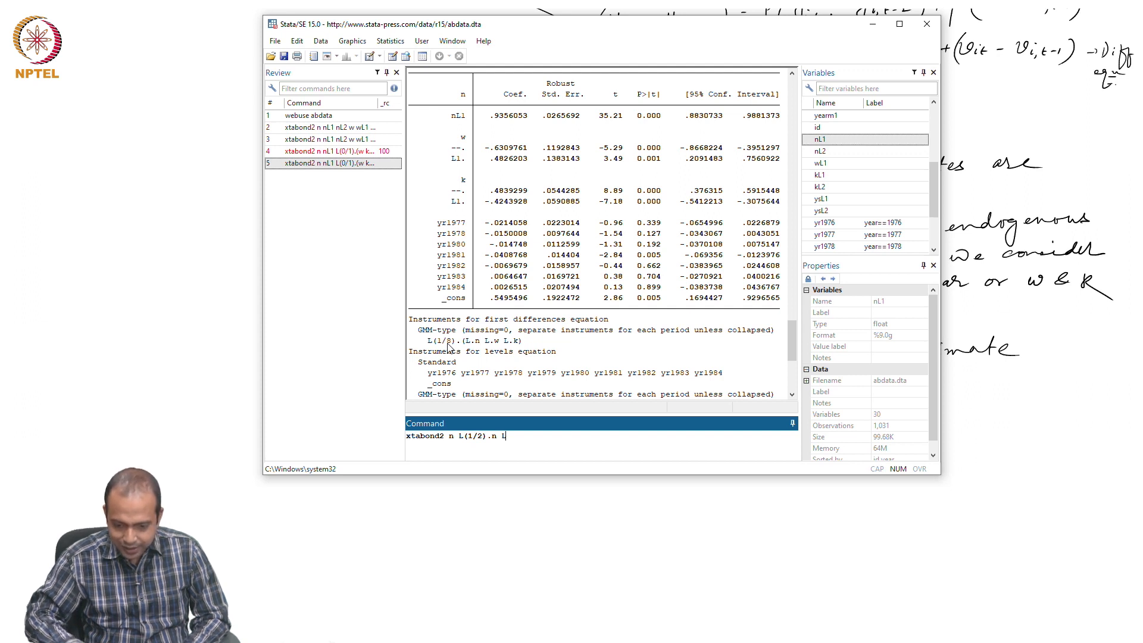
- Add the regressors L(0/1).w and L(0/2).(k ys) to the xtabond2 command
text(0/2)
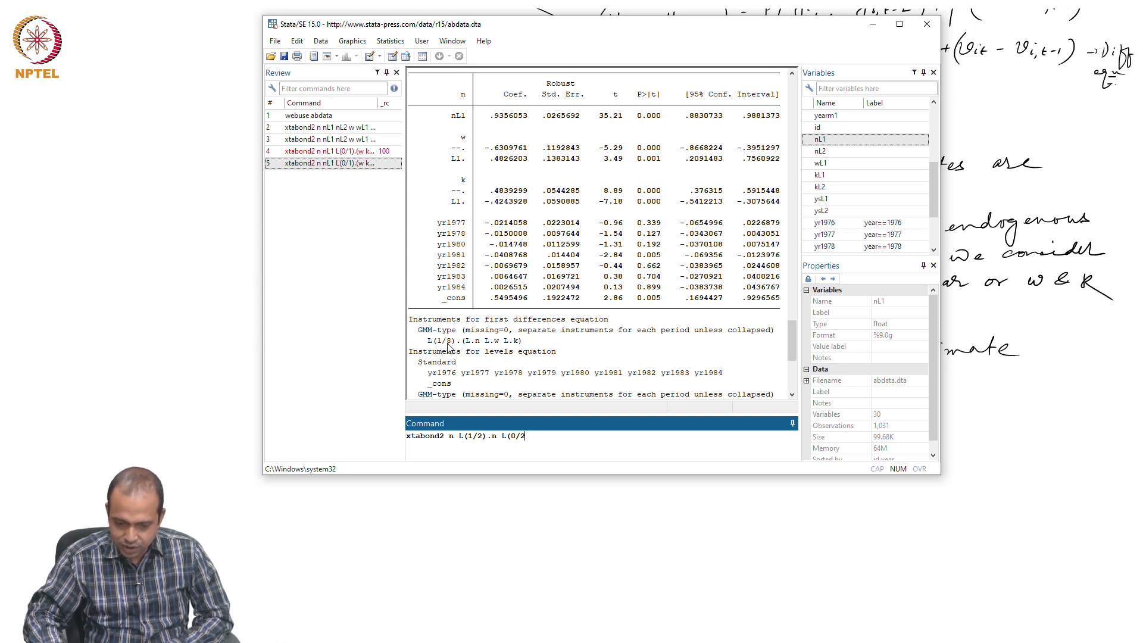
key(BackSpace)
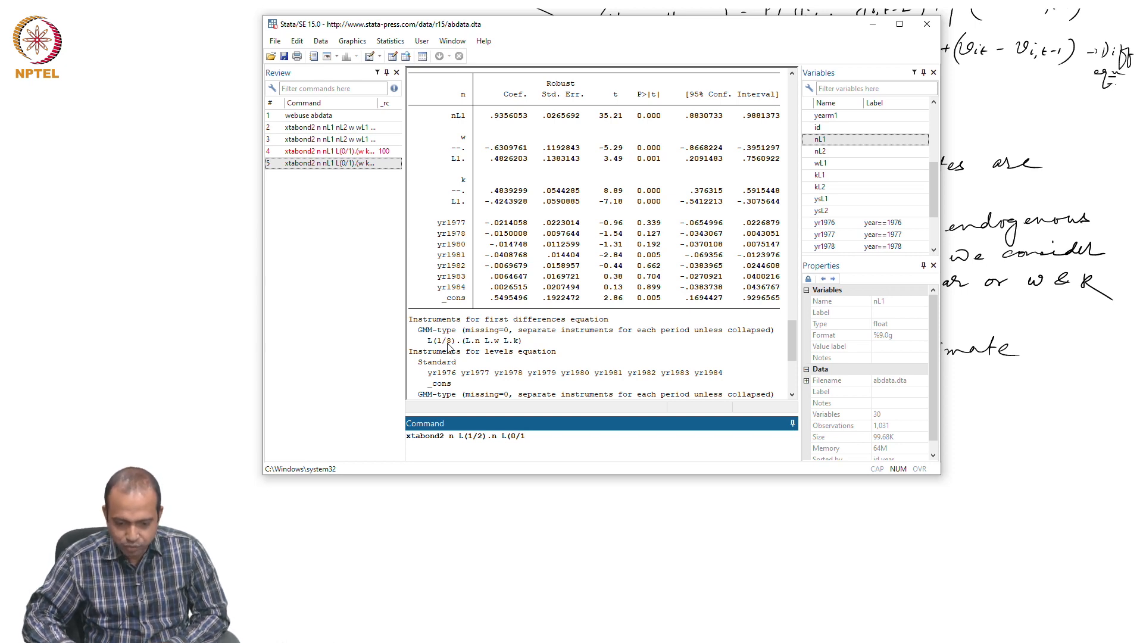
text(1).w)
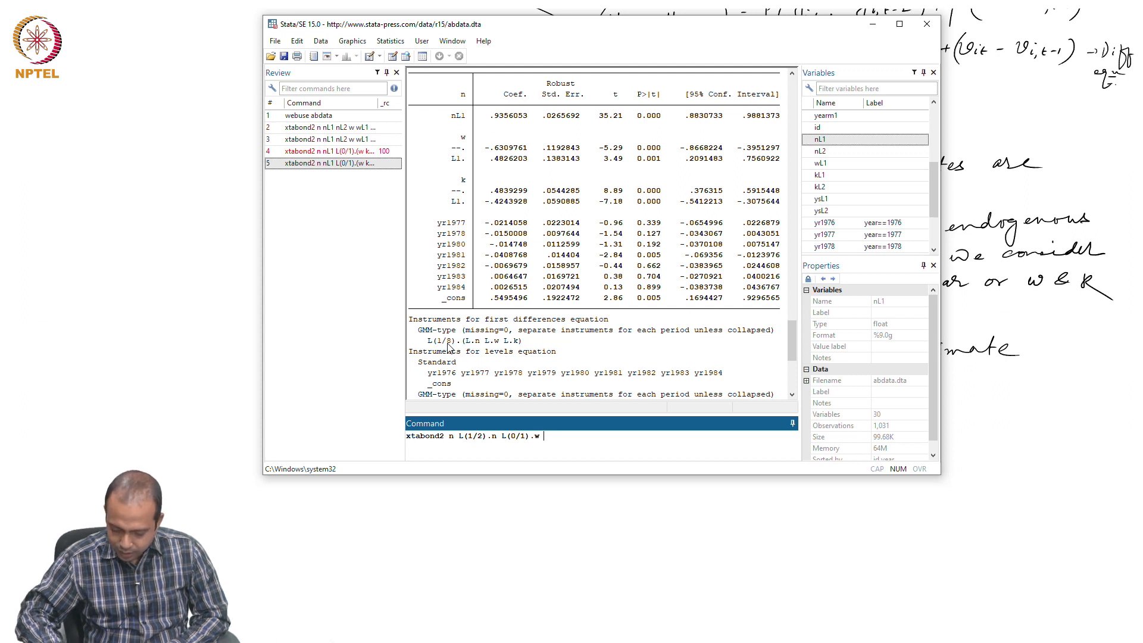
text(L)
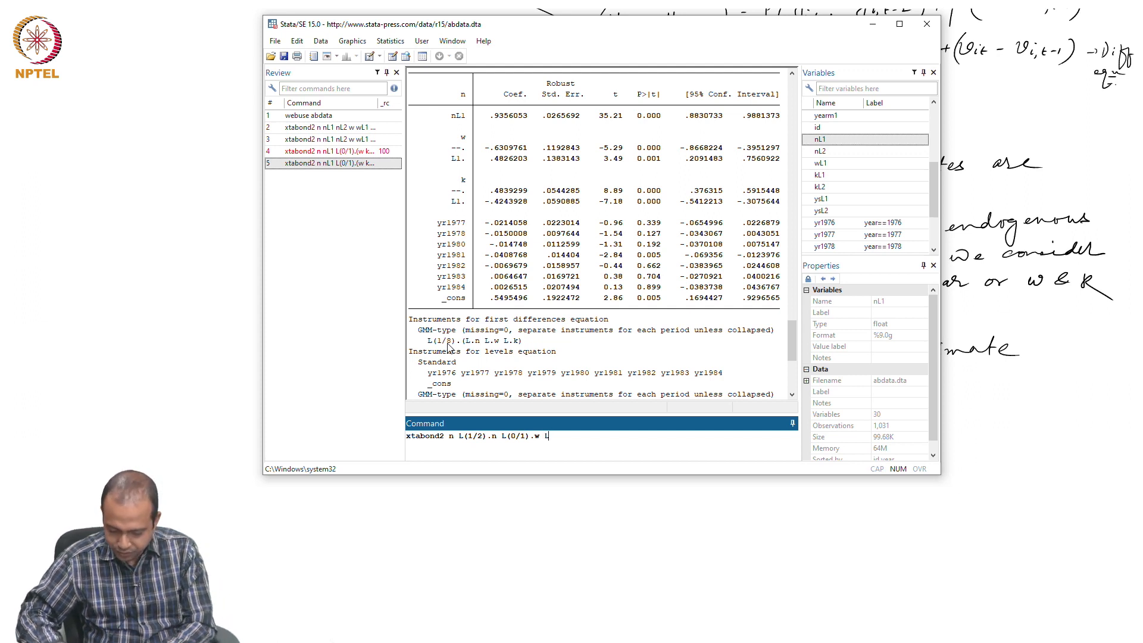
text((0/2)
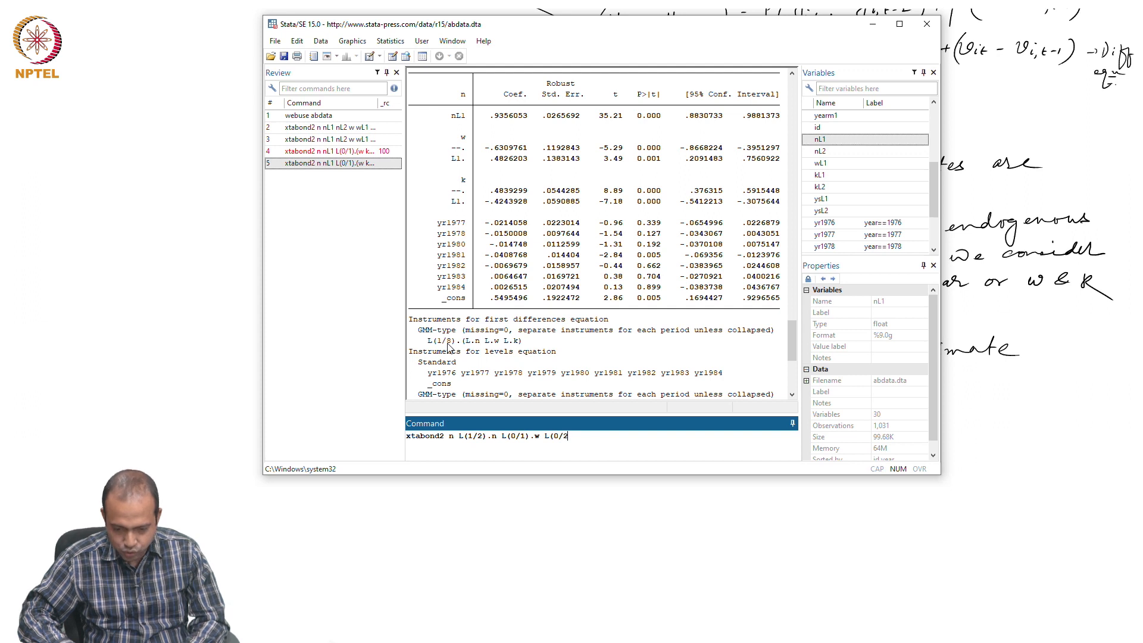
text())
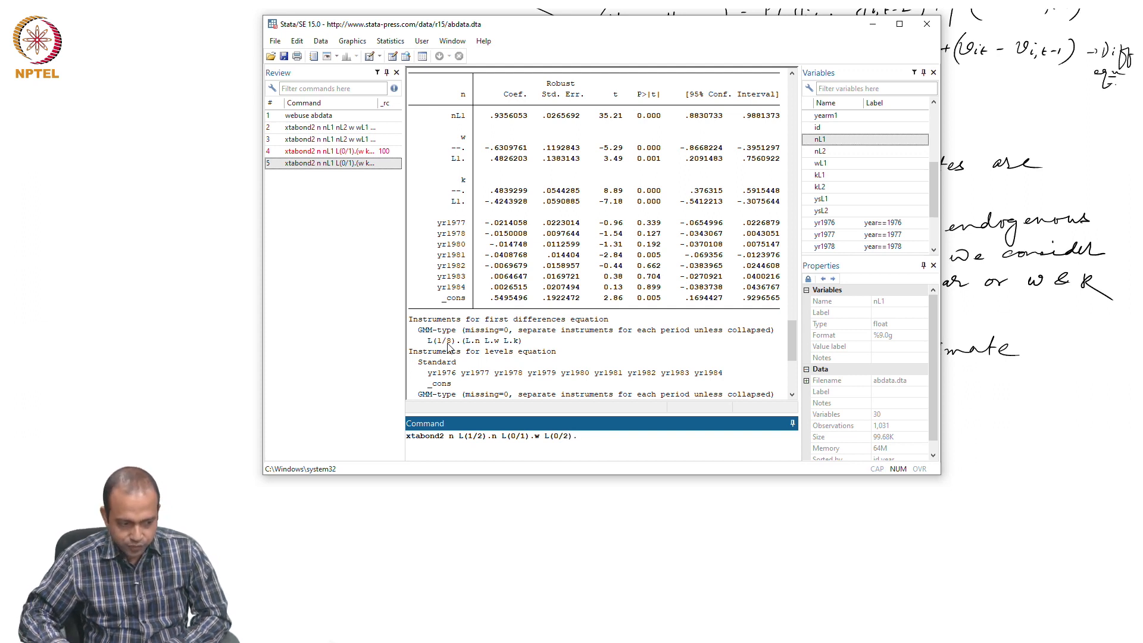
text(.(k)
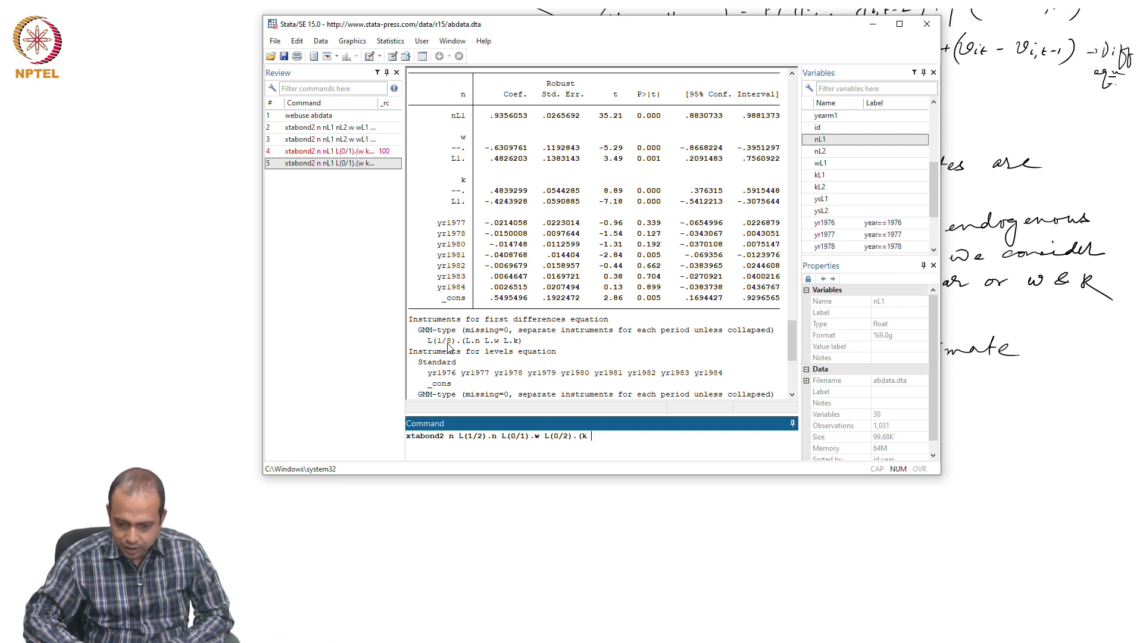
text( ys)
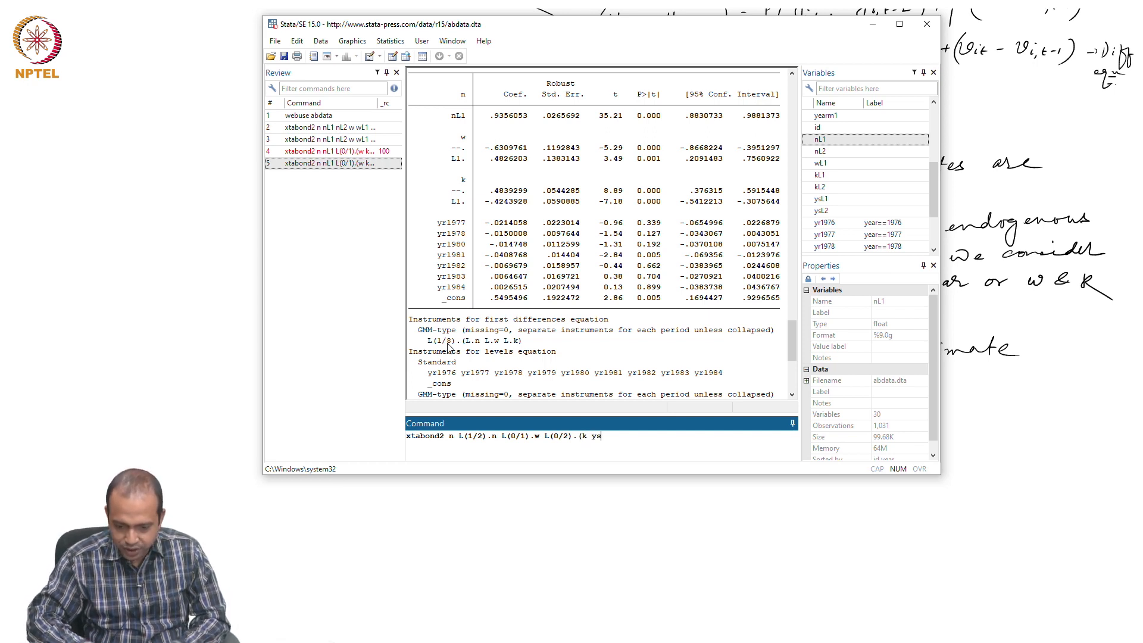
text())
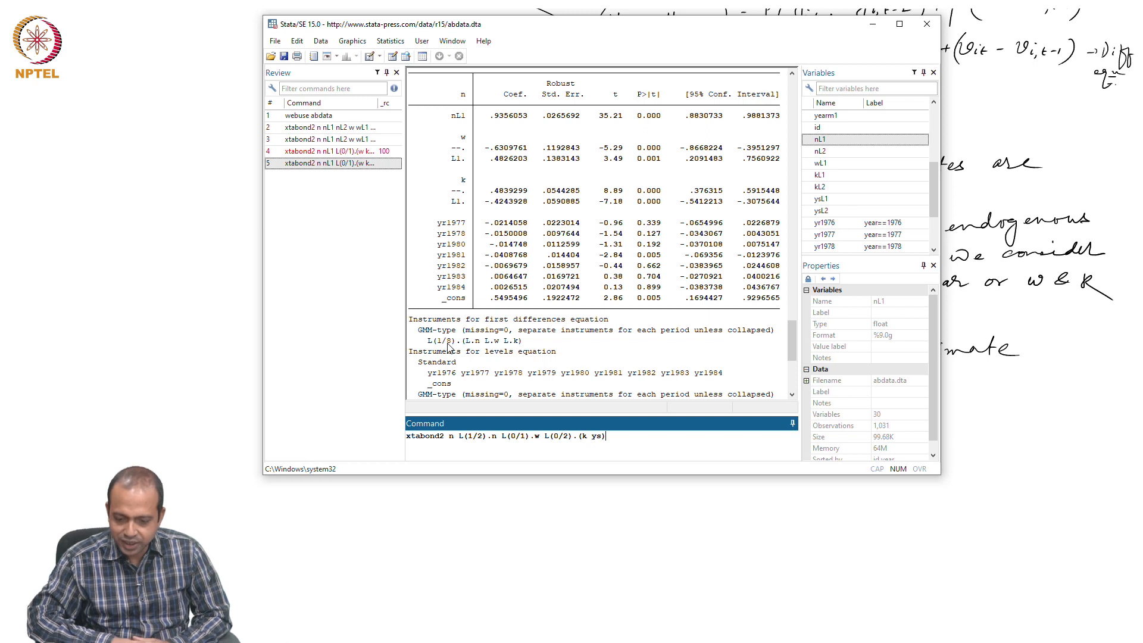
- Add the year dummies yr* after a space as the last regressors and end the variable list with a comma
text(yr)
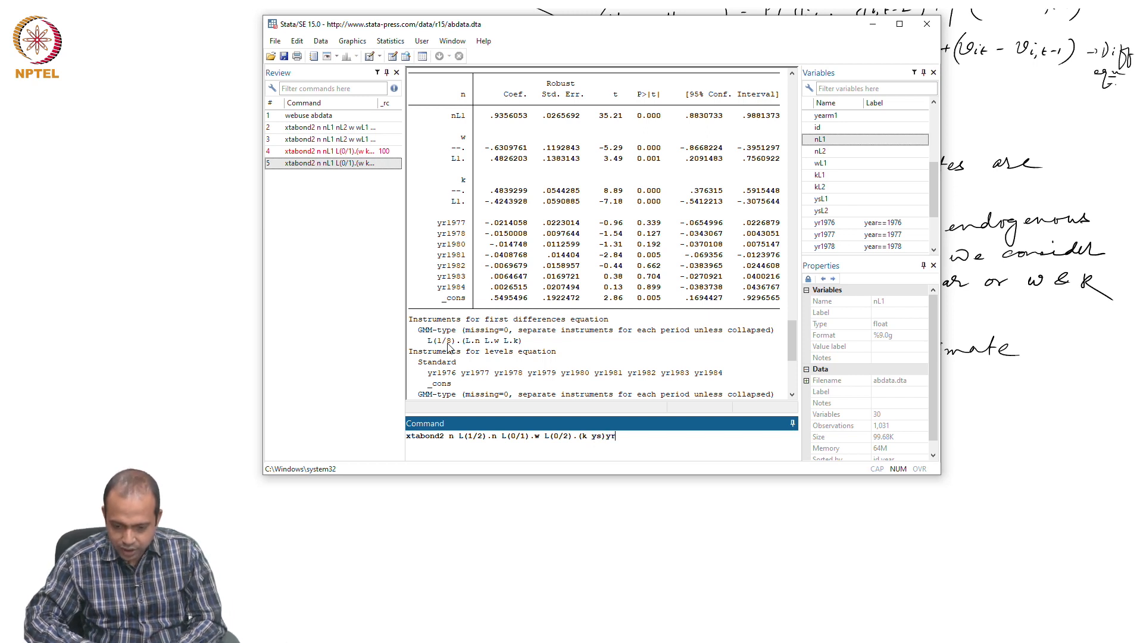
key(BackSpace)
key(BackSpace)
key(BackSpace)
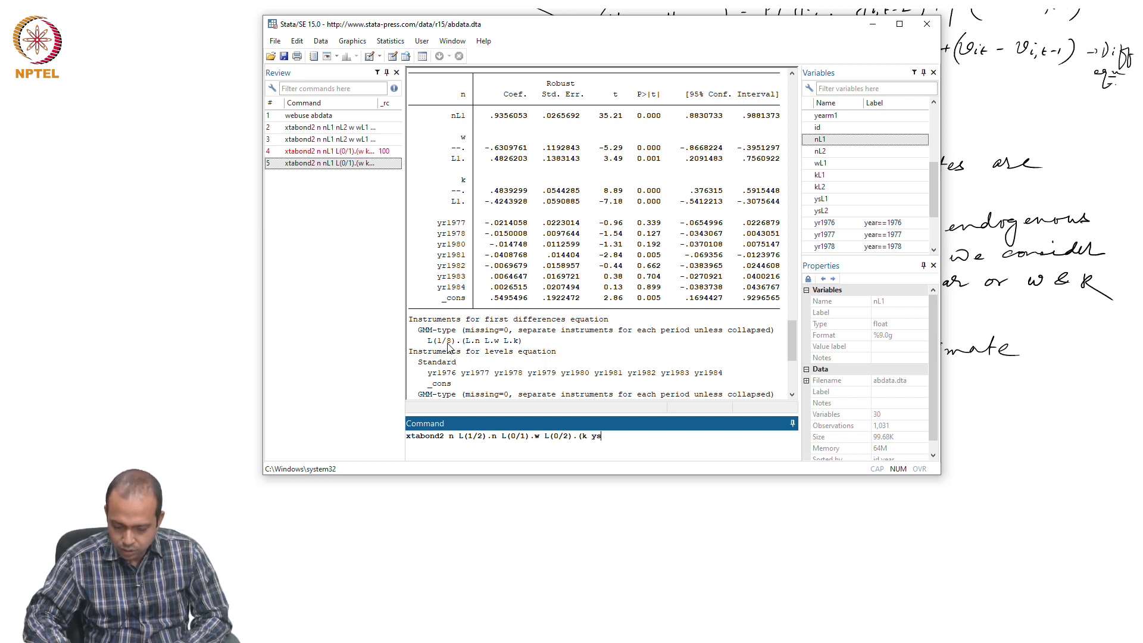
text() )
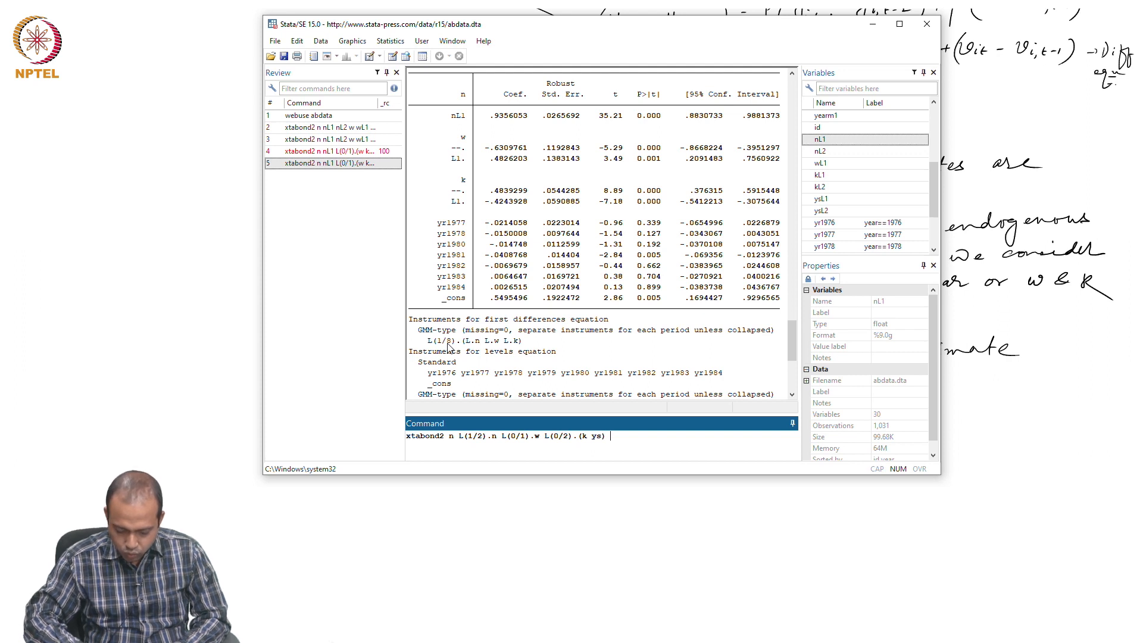
text(yr)
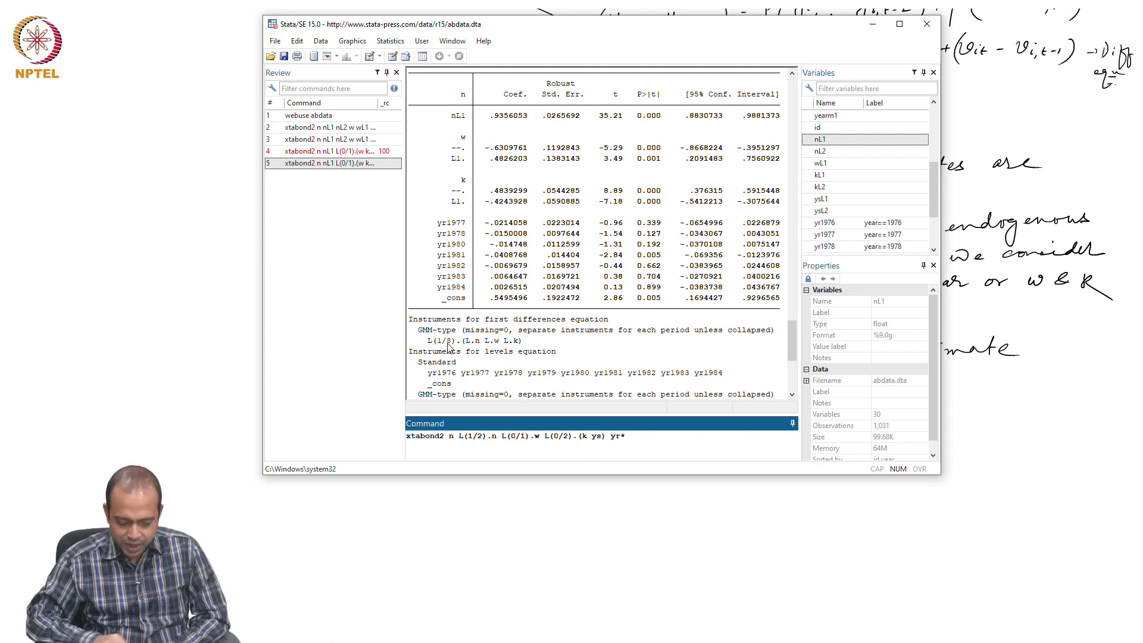
text(*,)
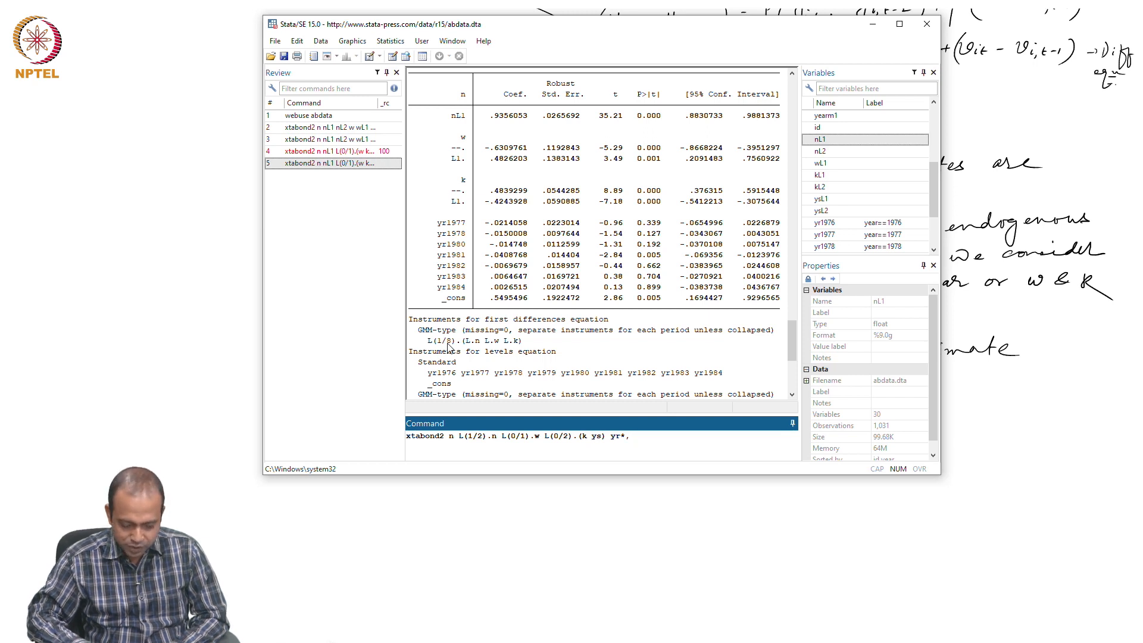
- Add a gmm option to the command with L.n as the GMM-type instrument
text(gmm)
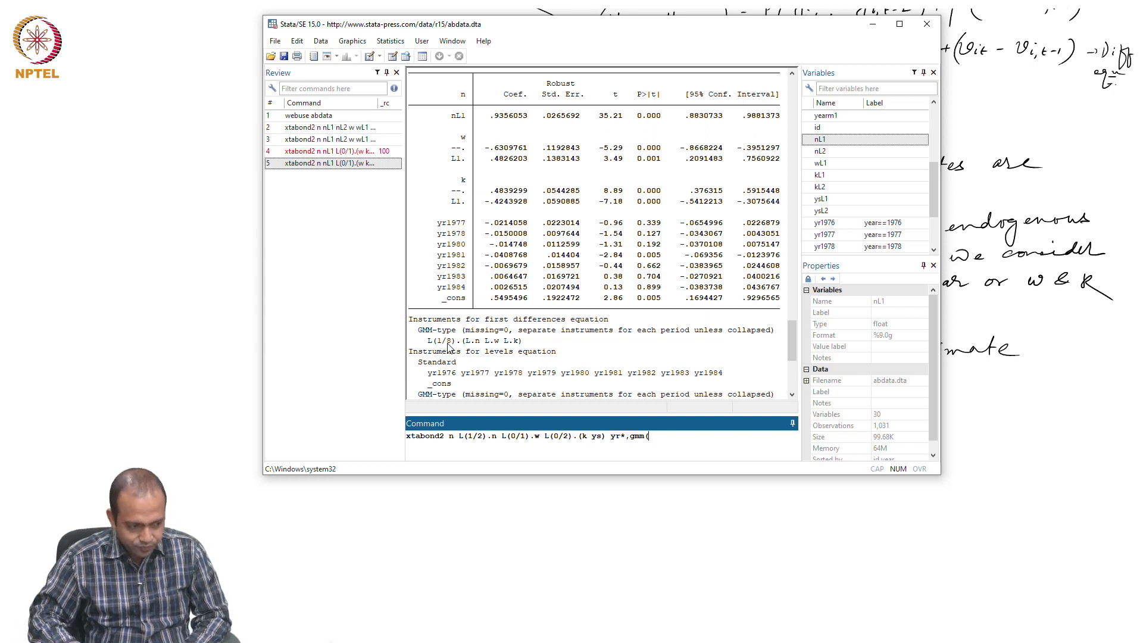
text((L)
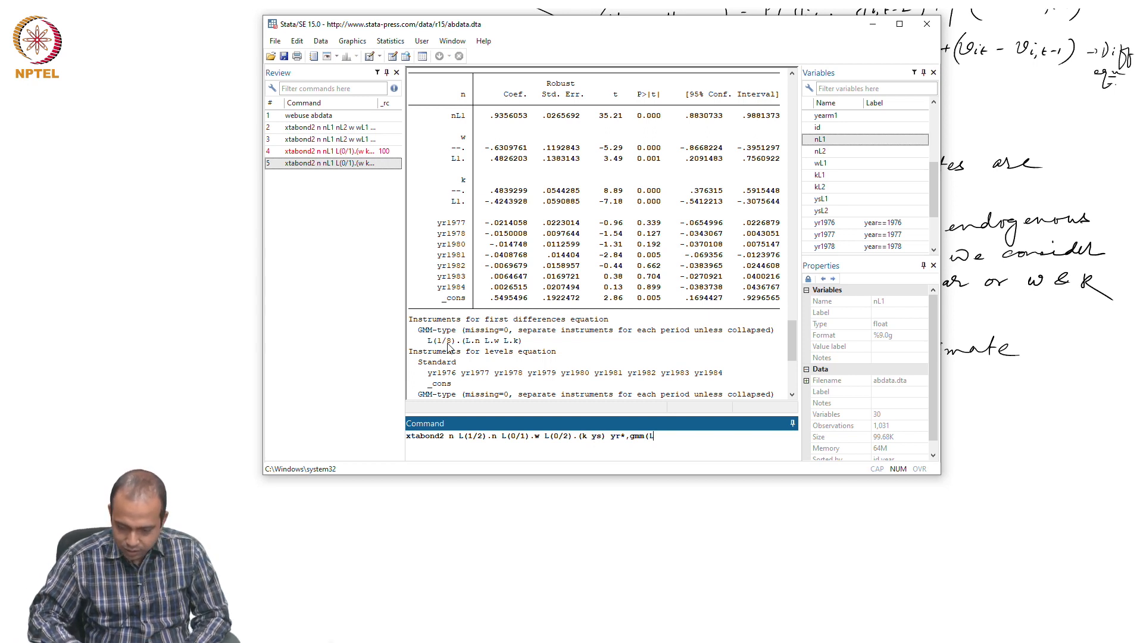
text(.n)
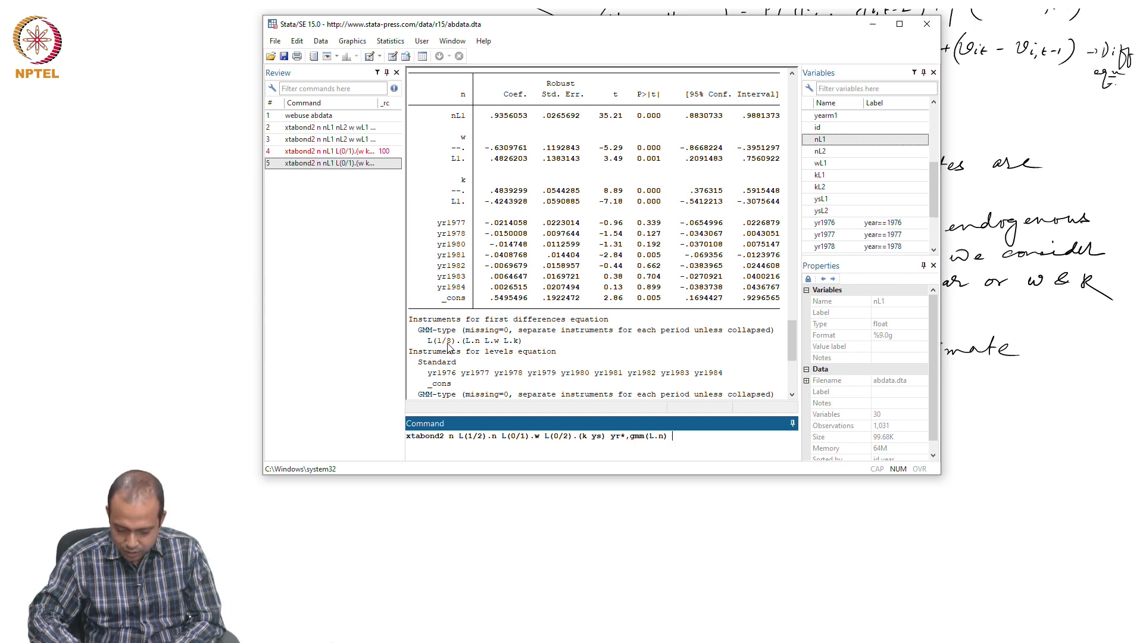
- Close the gmm option and start an iv option with L(0/1).w as the first standard instrument
text() iv(L)
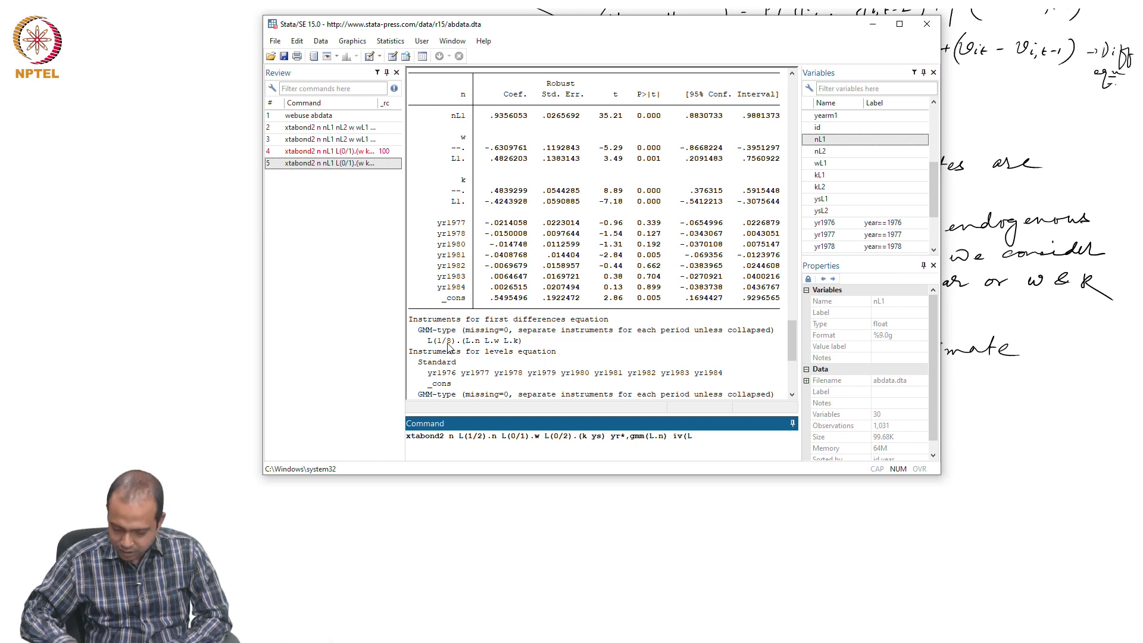
text((0)
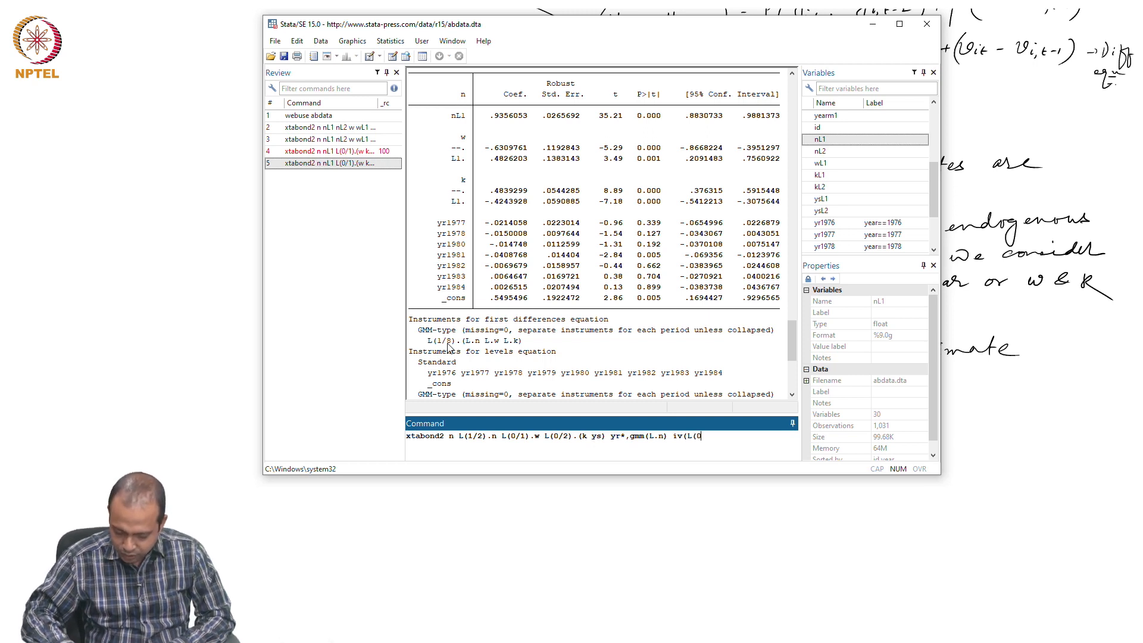
text(/1).)
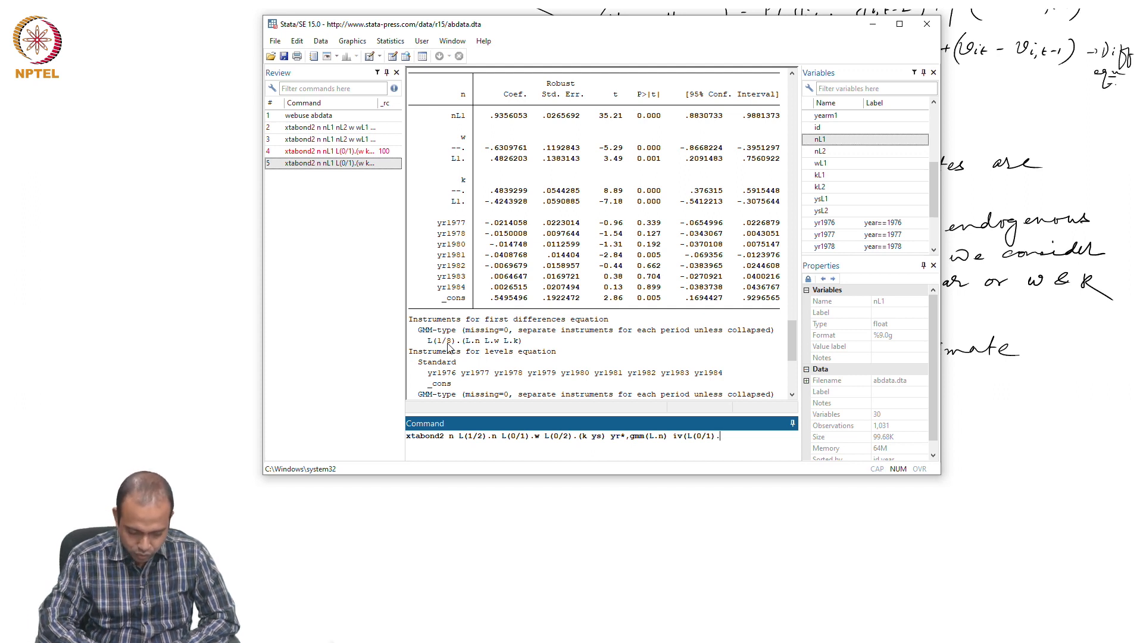
text(w)
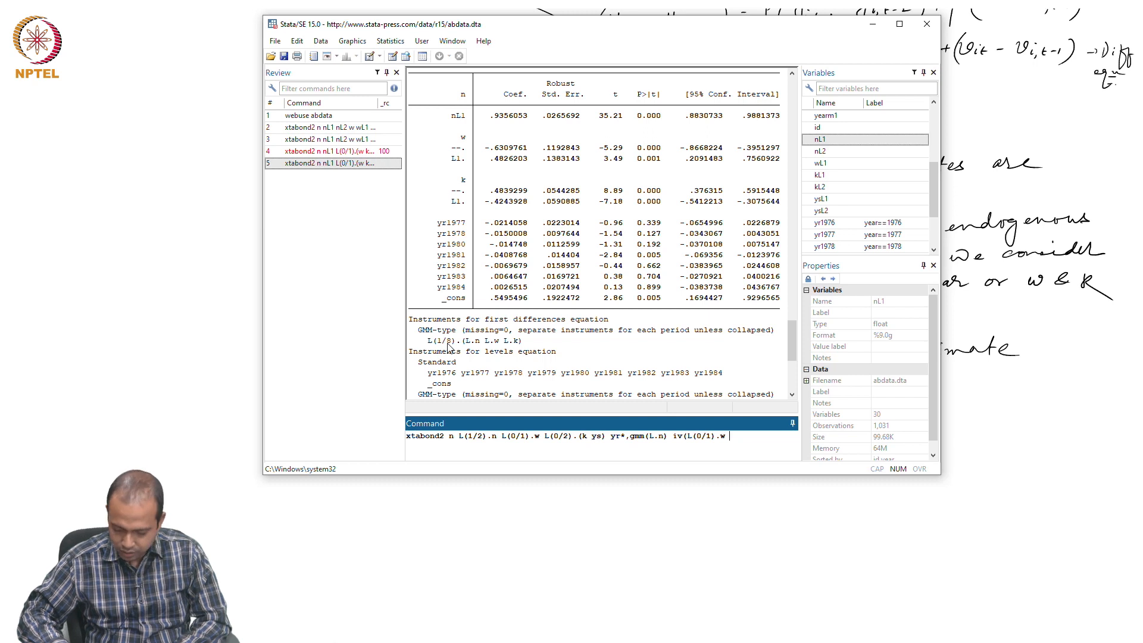
- Add L(0/2).(k ys yr*) to the iv option after L(0/1).w
text( L)
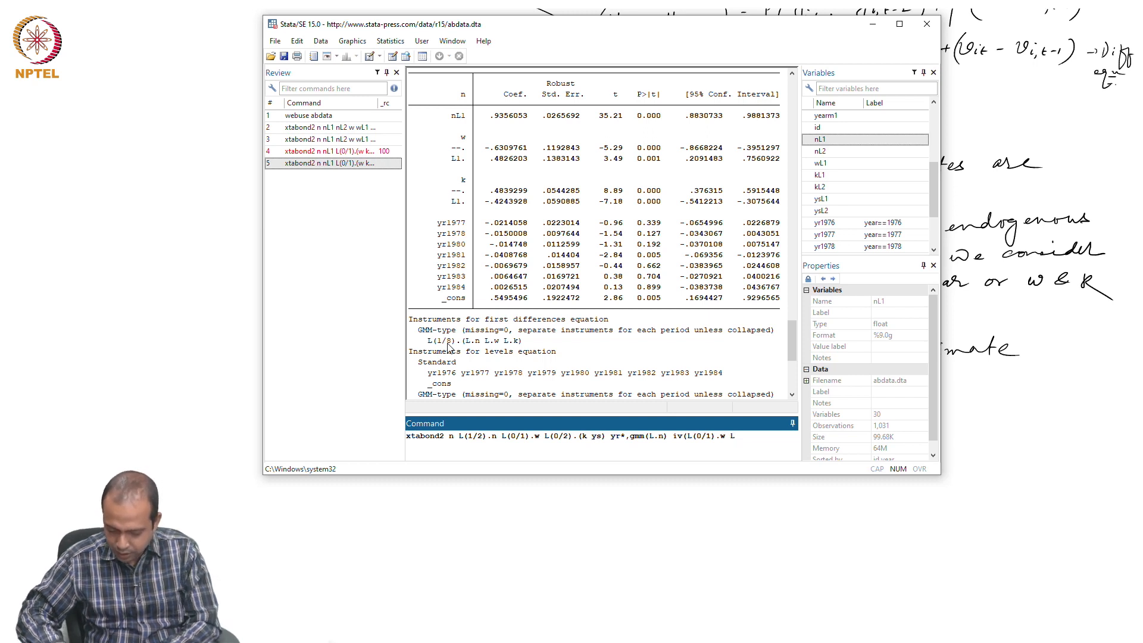
text((0)
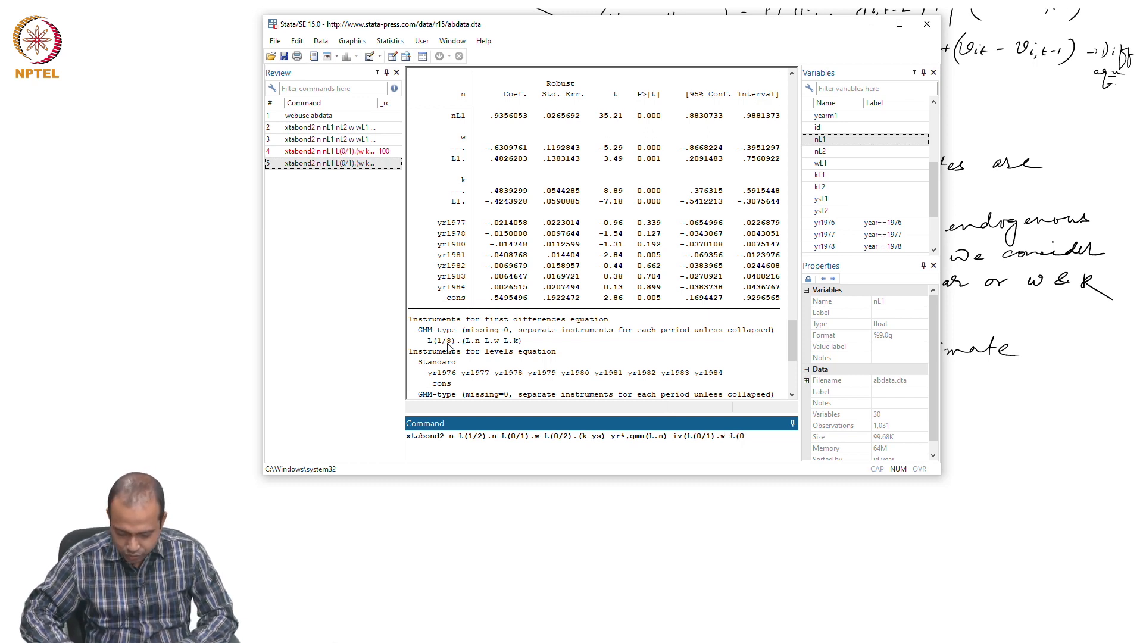
text(/2)
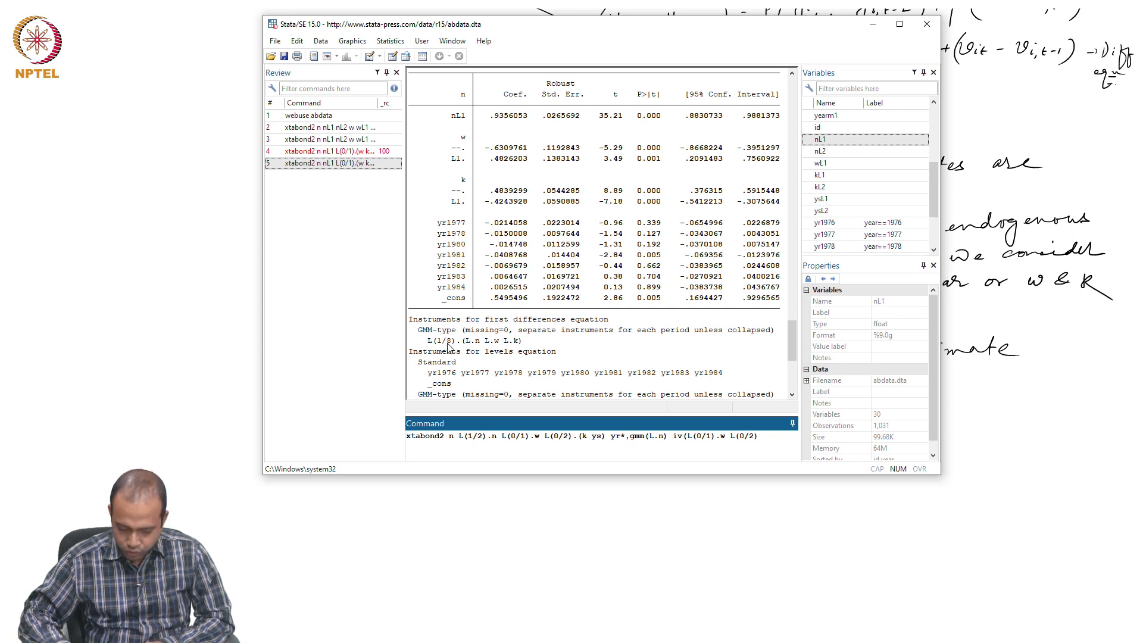
text().)
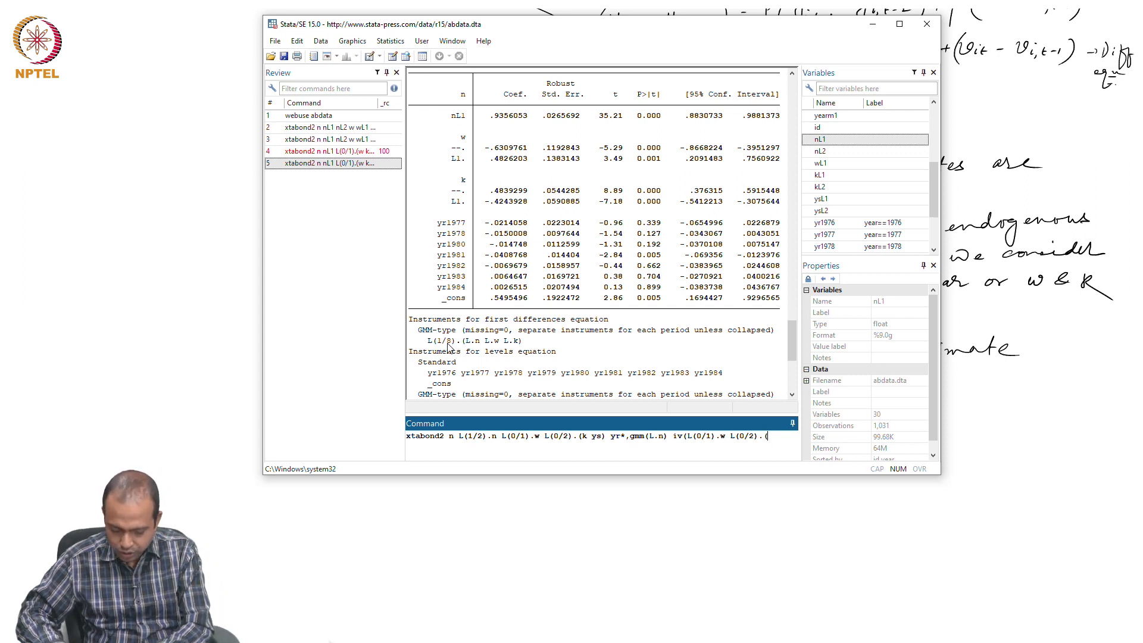
text((k)
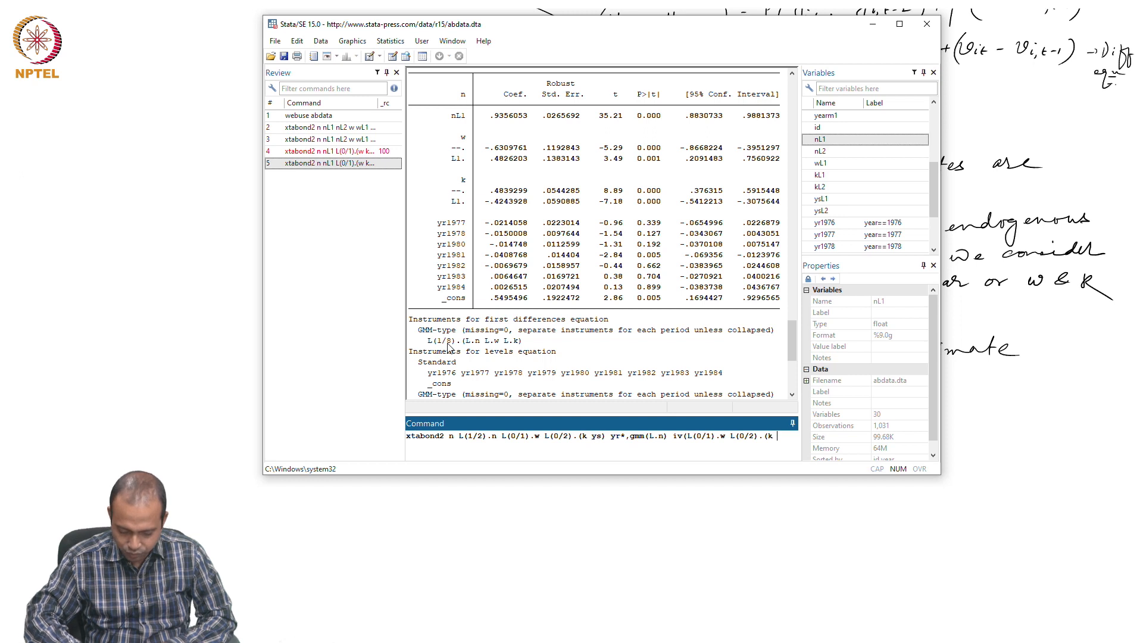
text( ys)
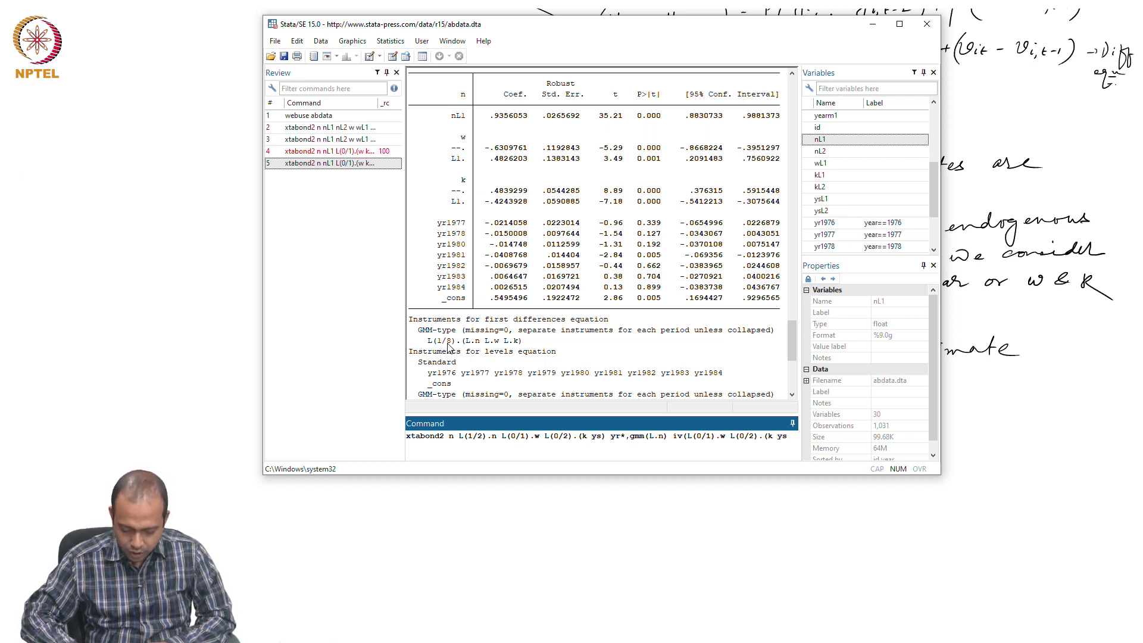
text( yr)
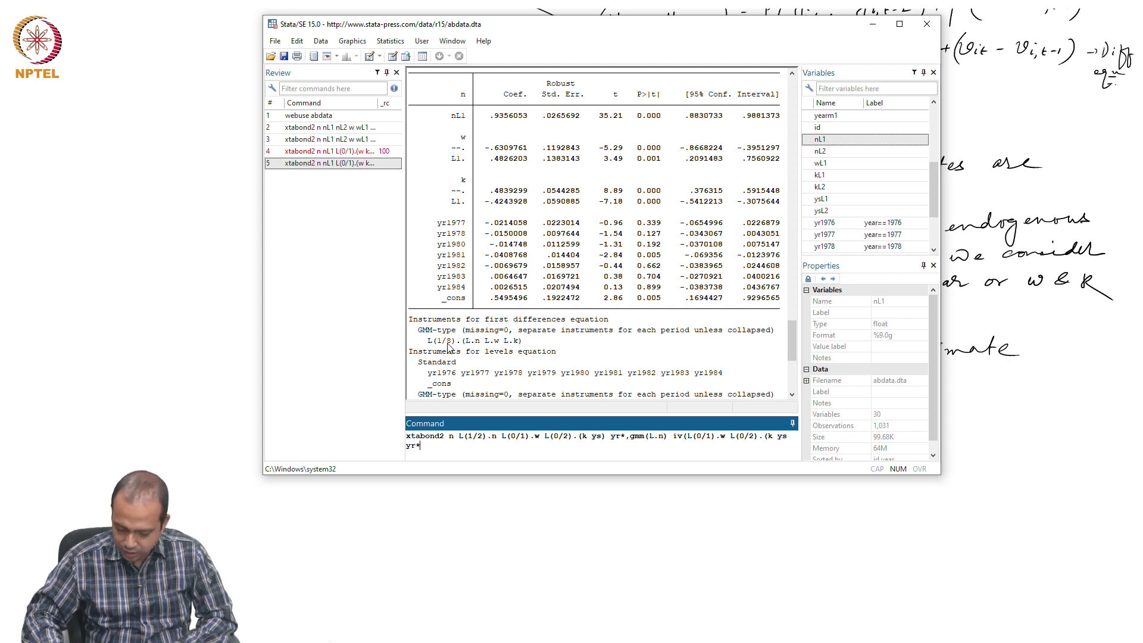
text(*) )
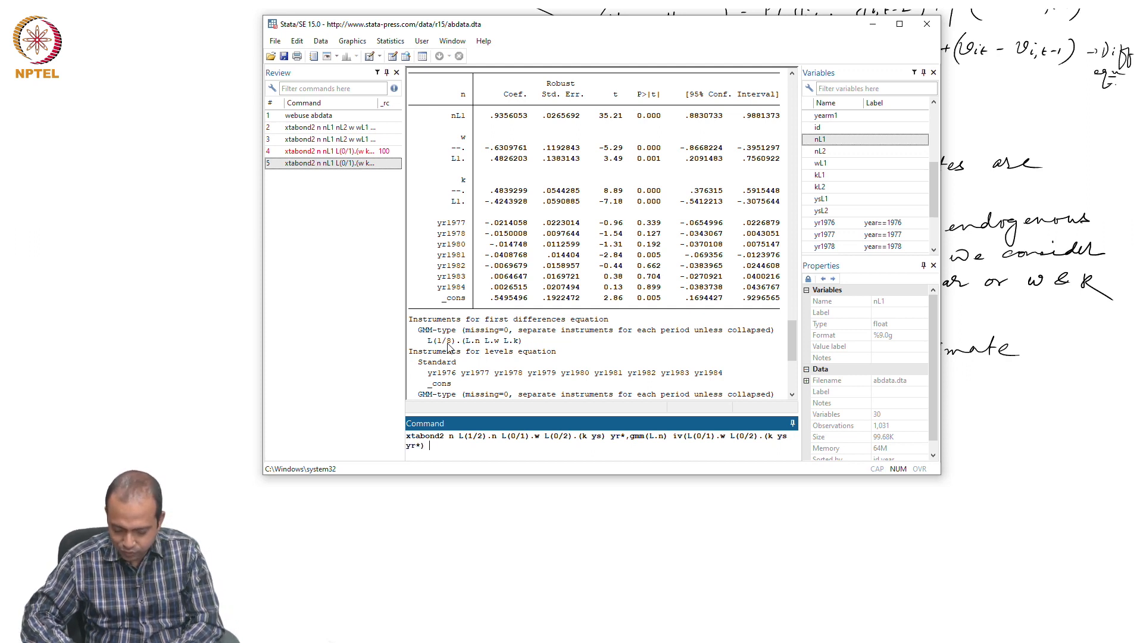
- Add the options noleveleq, robust and small to the xtabond2 command and run it
text(nolevel;)
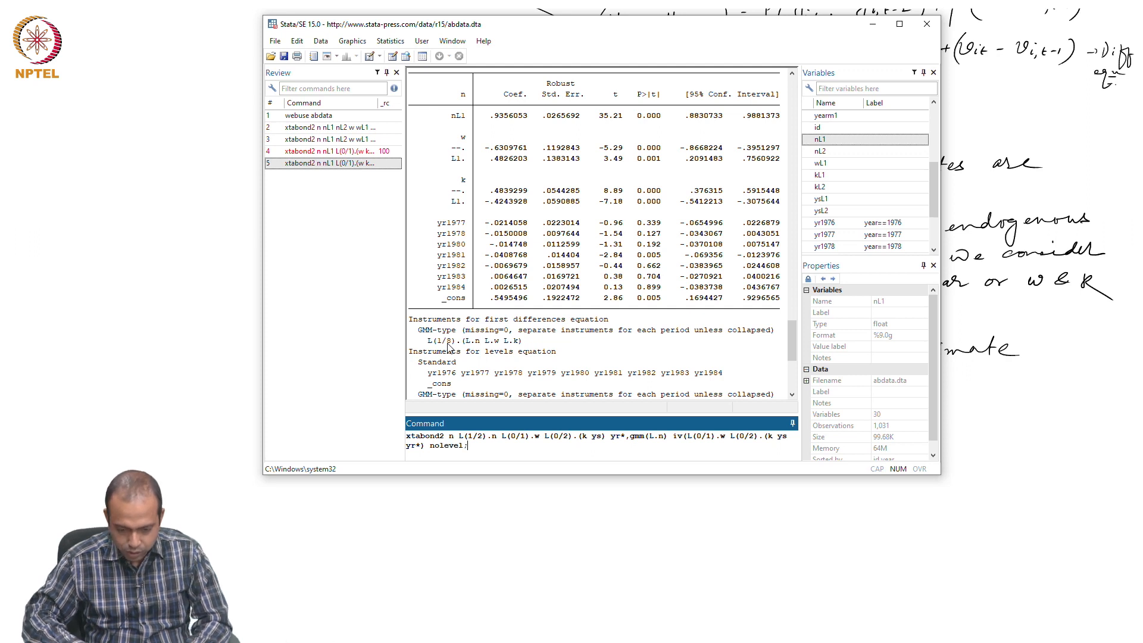
key(BackSpace)
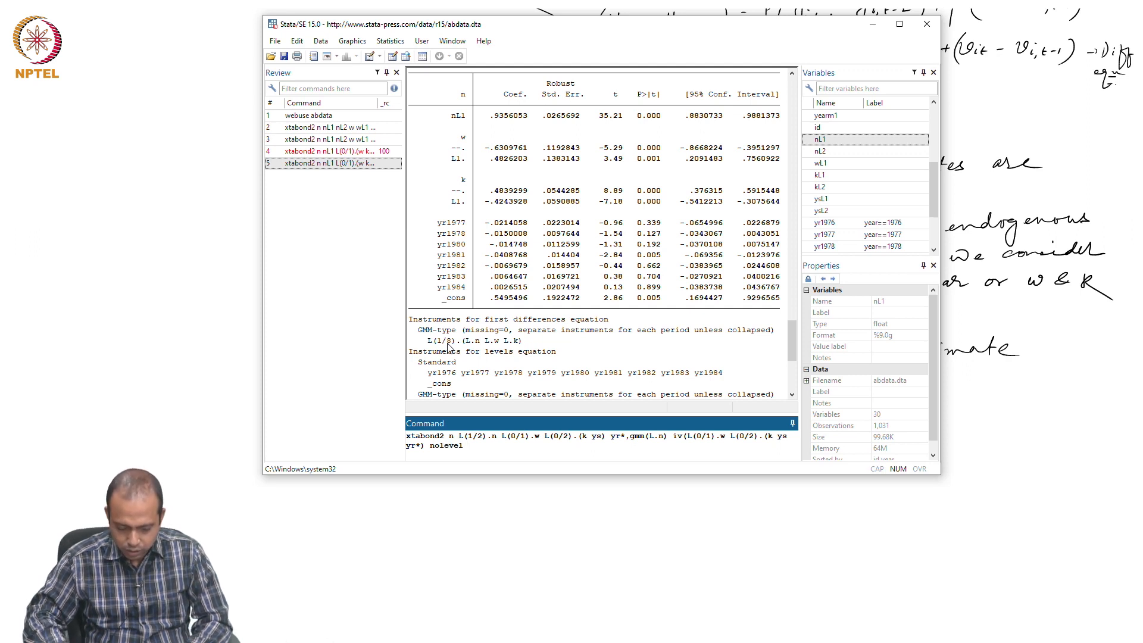
text(eq)
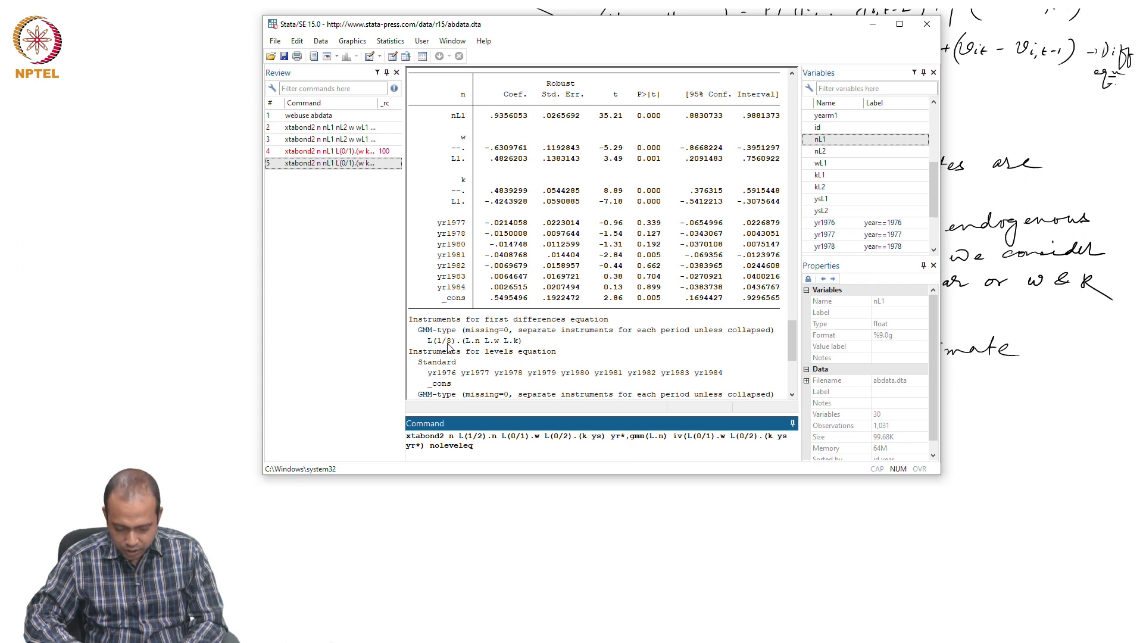
text( robust)
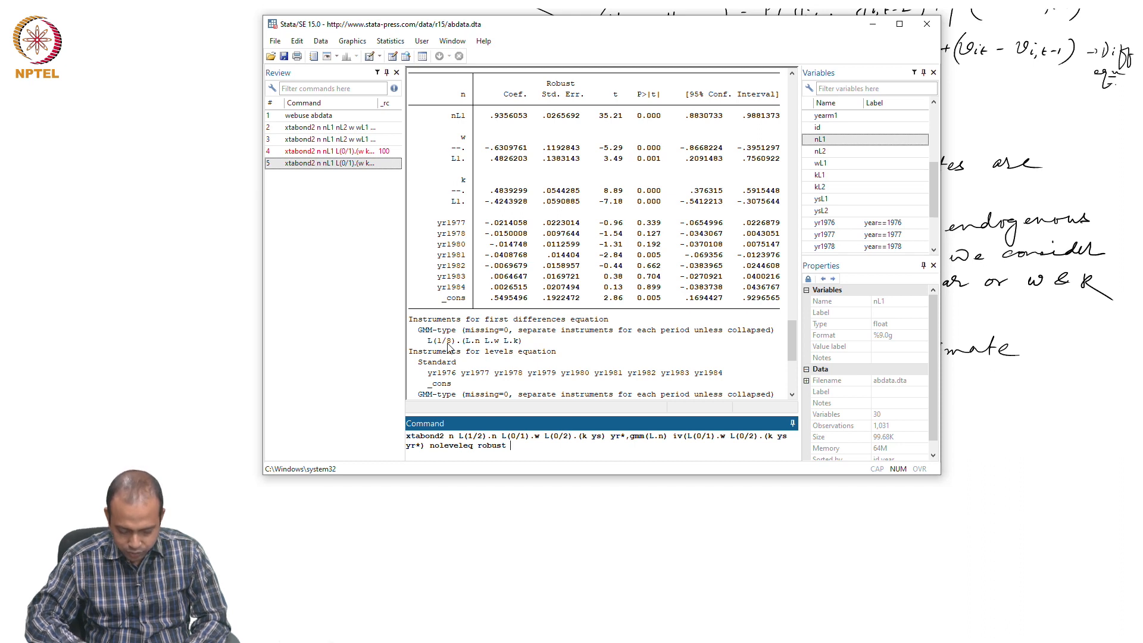
text( small)
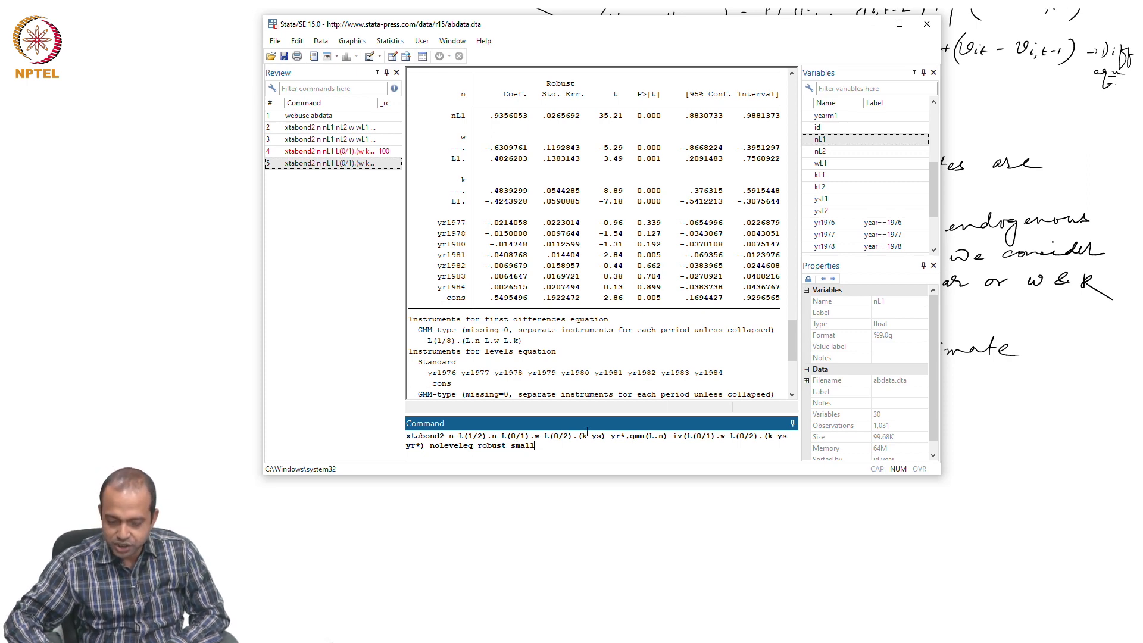
key(Return)
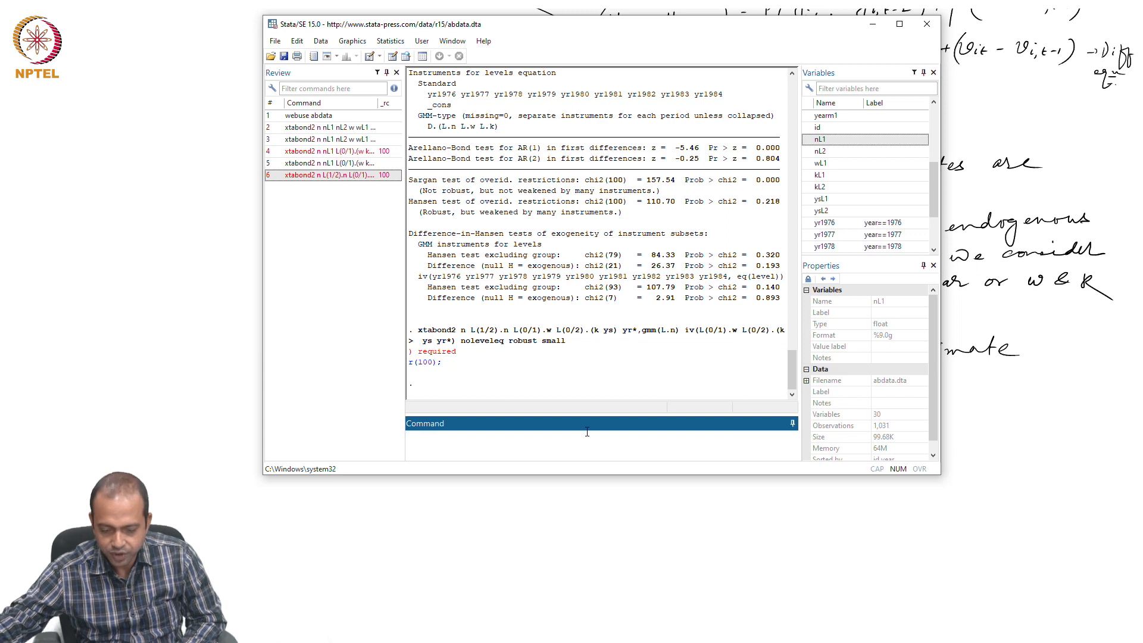
- Recall the failed xtabond2 command, insert the missing closing parenthesis after ys in the iv option, and rerun it
click(484, 339)
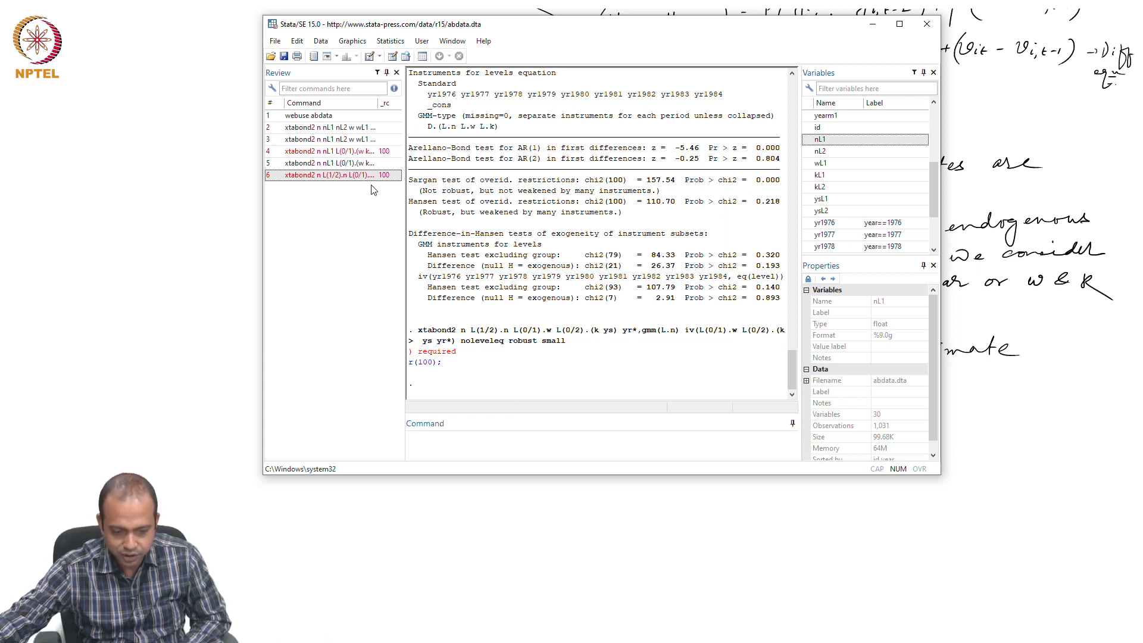
click(376, 176)
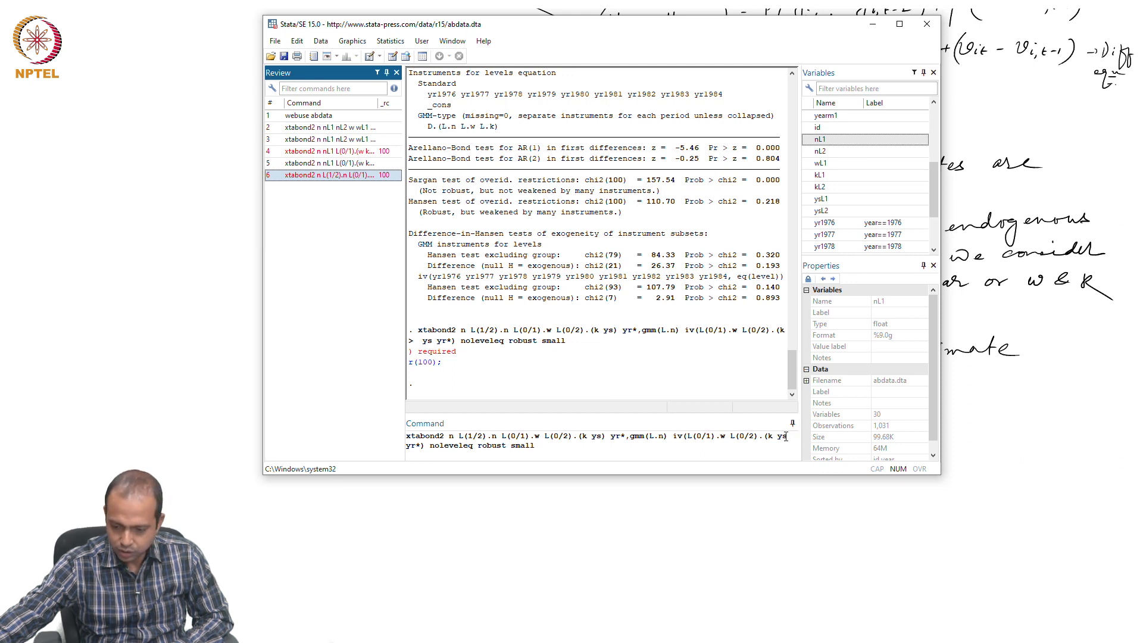
click(787, 435)
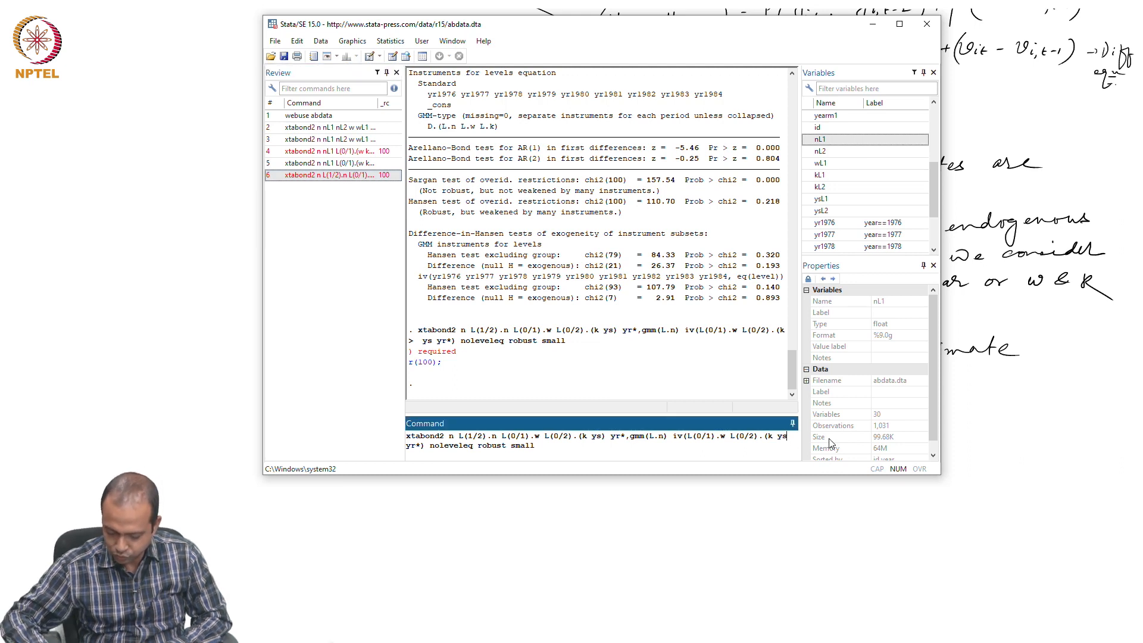
text())
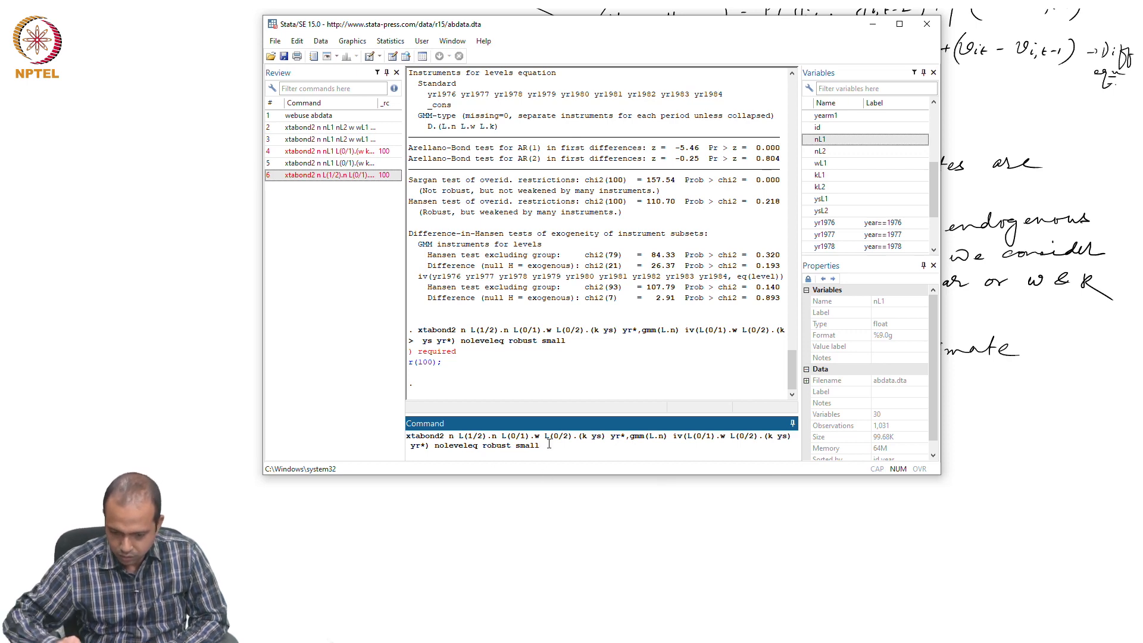
key(Return)
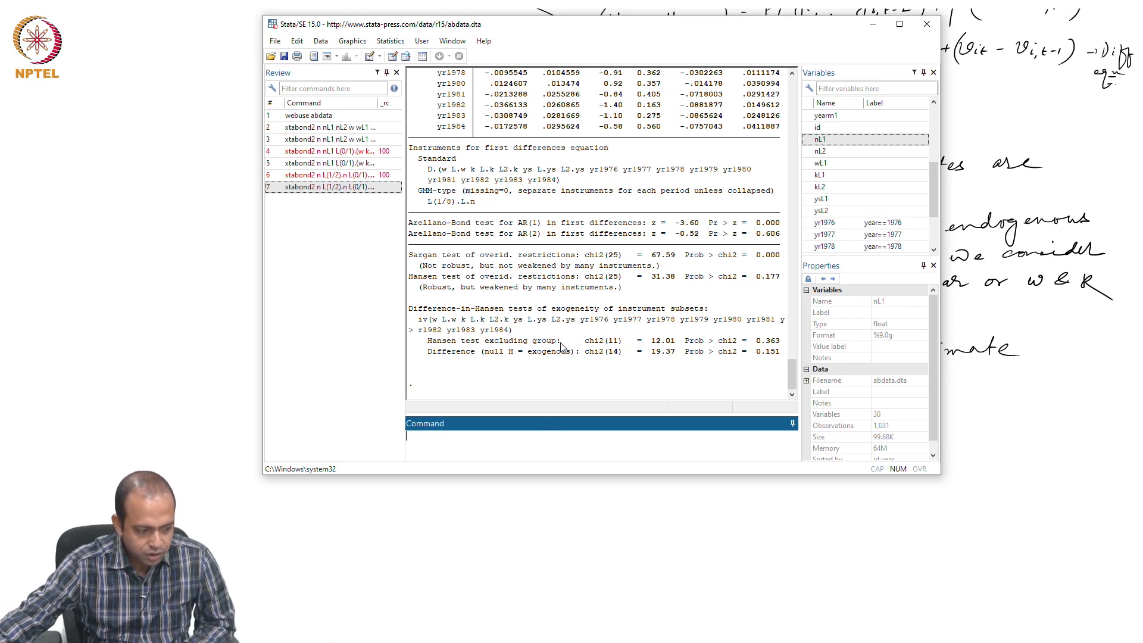
scroll(560, 347, up, 10)
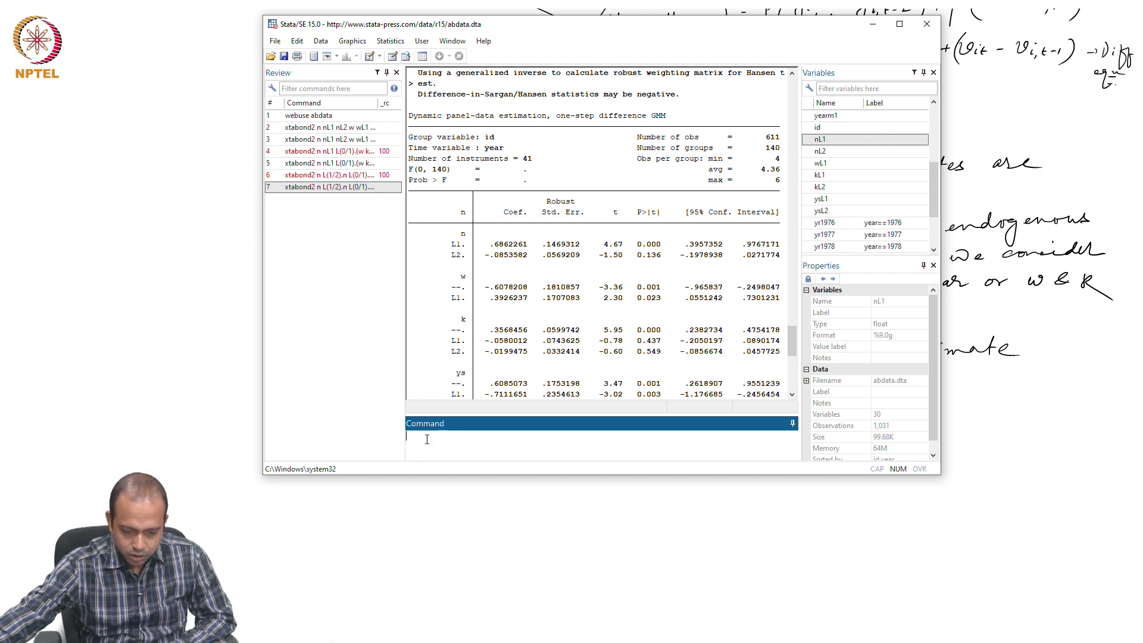
- Begin a new xtabond2 command with n as the dependent variable
text(x)
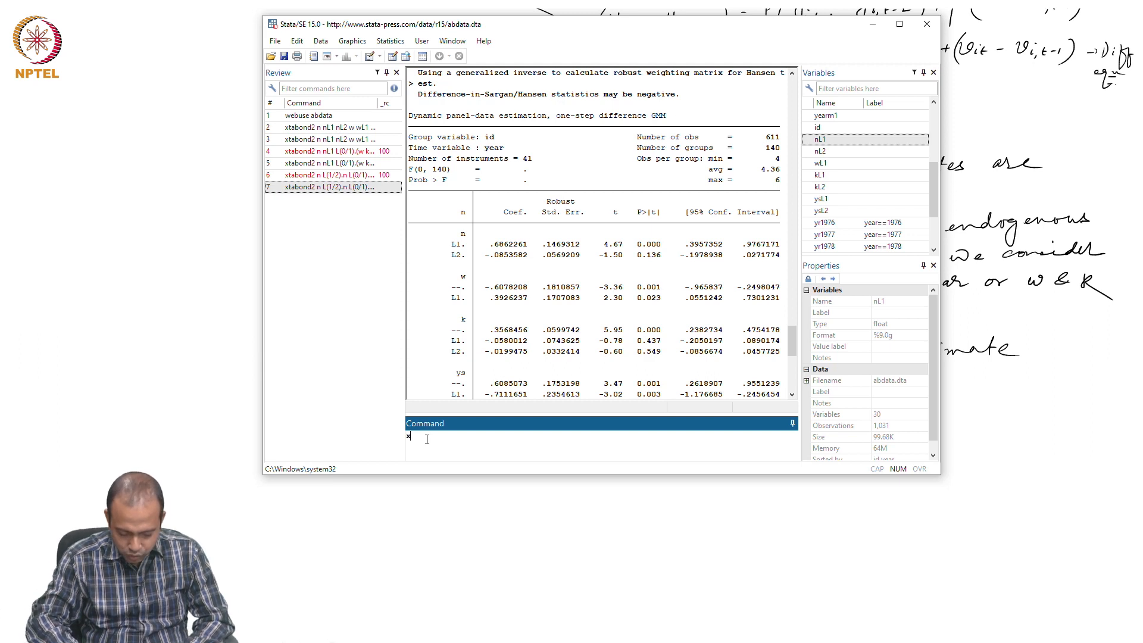
text(tabond2)
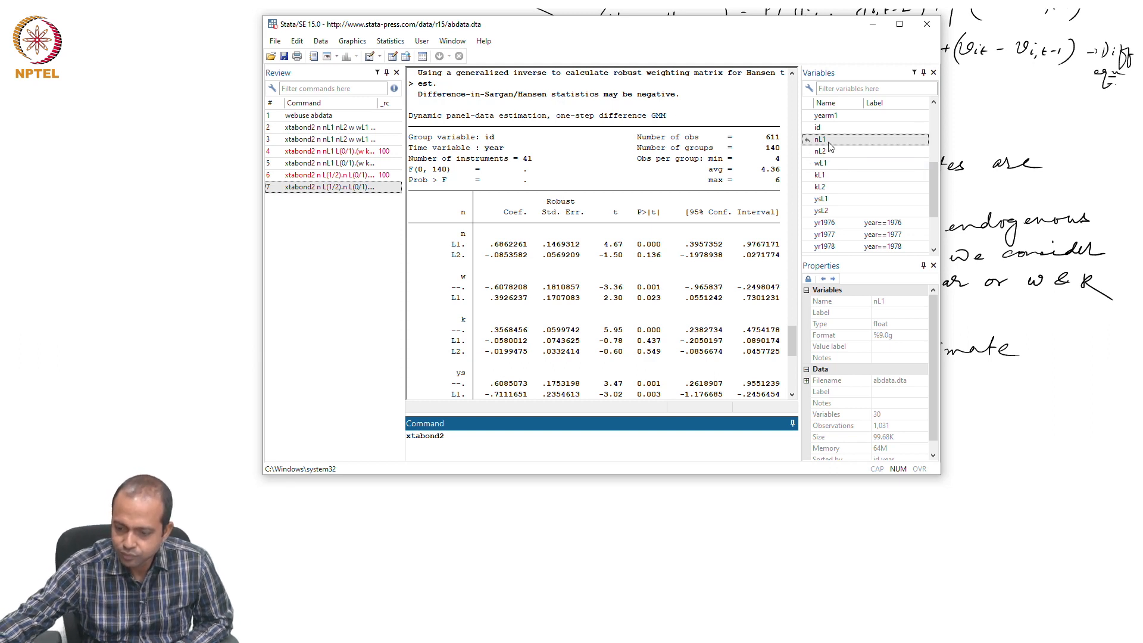
scroll(830, 145, down, 1)
scroll(831, 146, up, 1)
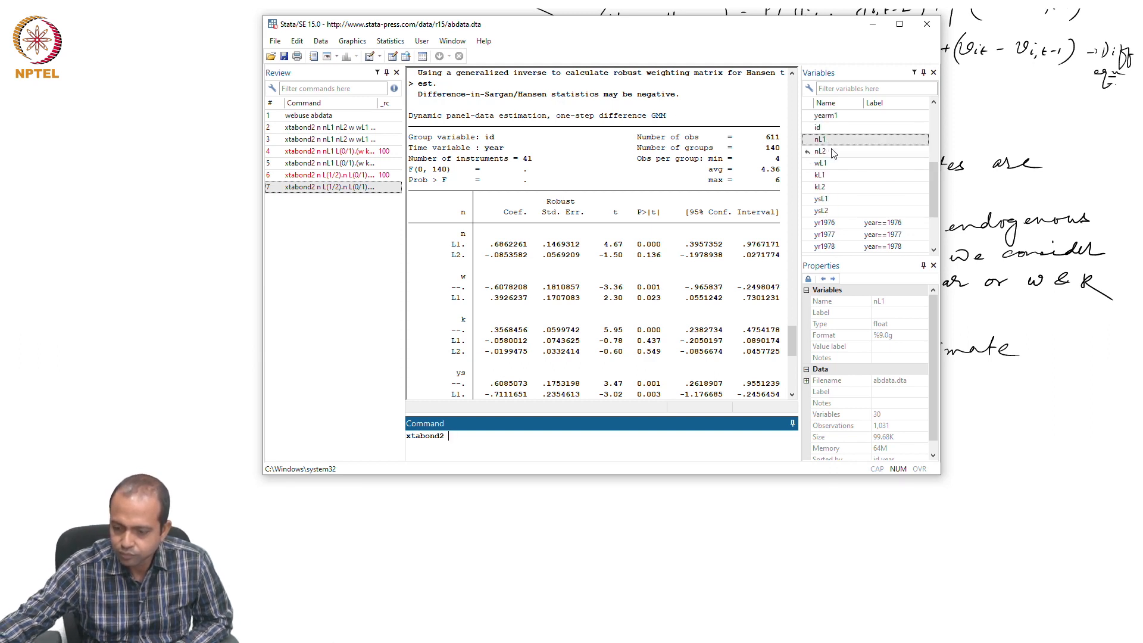
scroll(835, 147, up, 1)
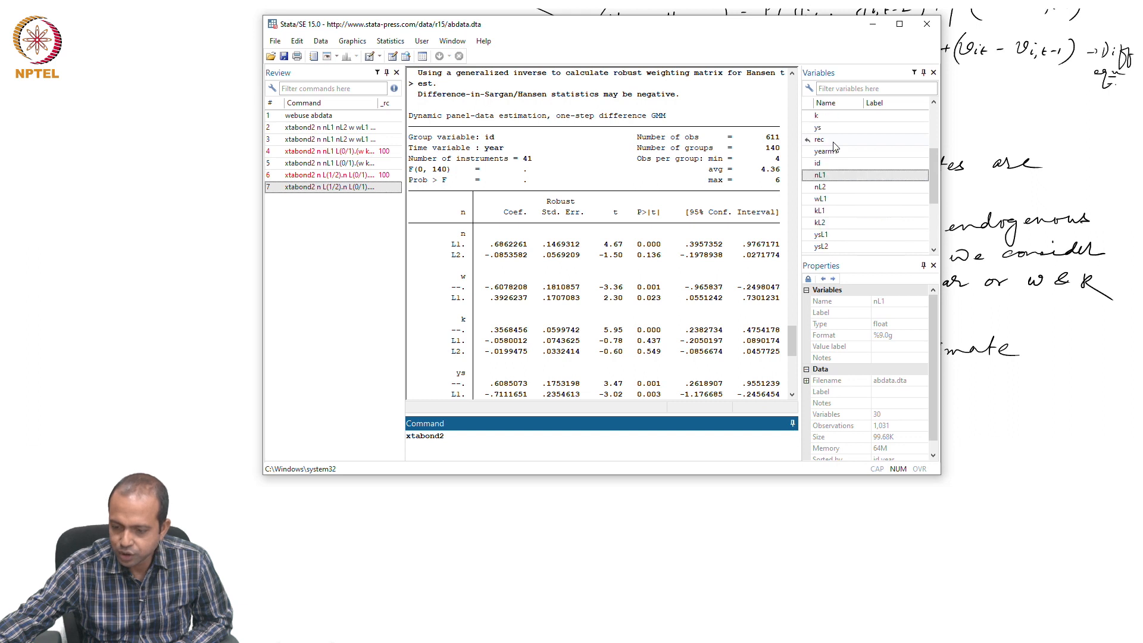
scroll(833, 146, up, 2)
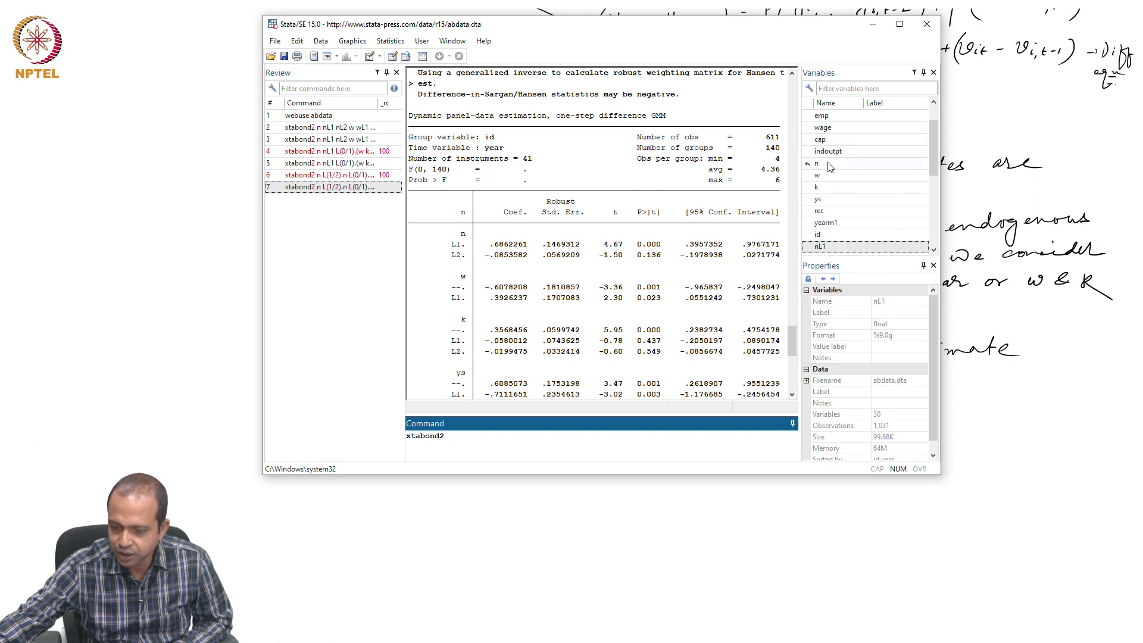
double_click(828, 164)
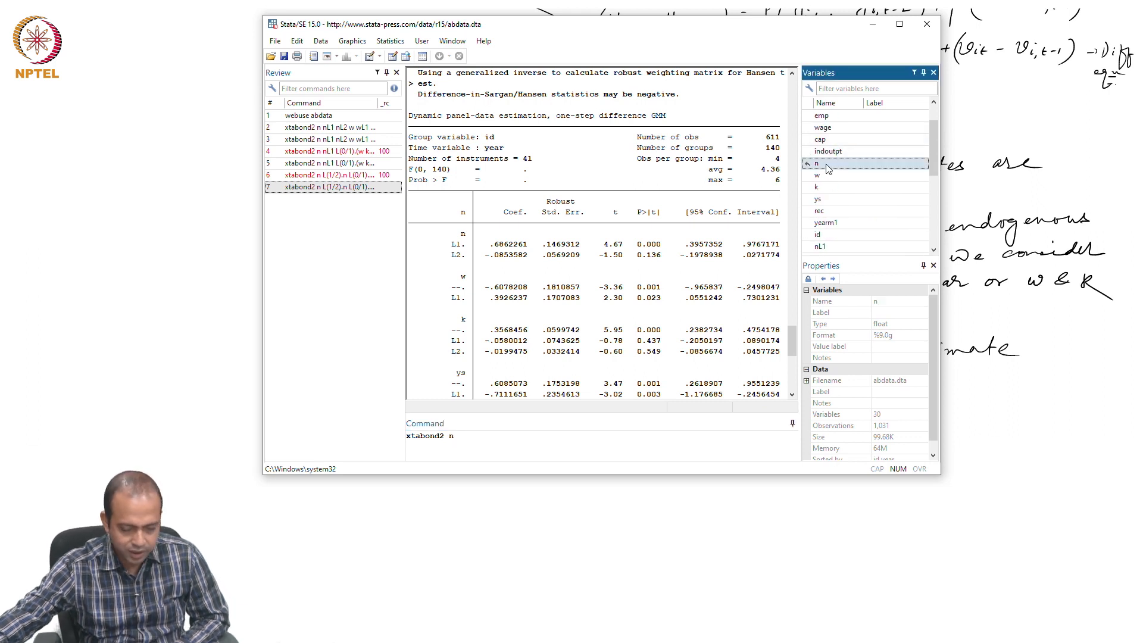
- Add the regressors nL1, nL2, w and wL1 to the new xtabond2 command
scroll(827, 170, down, 1)
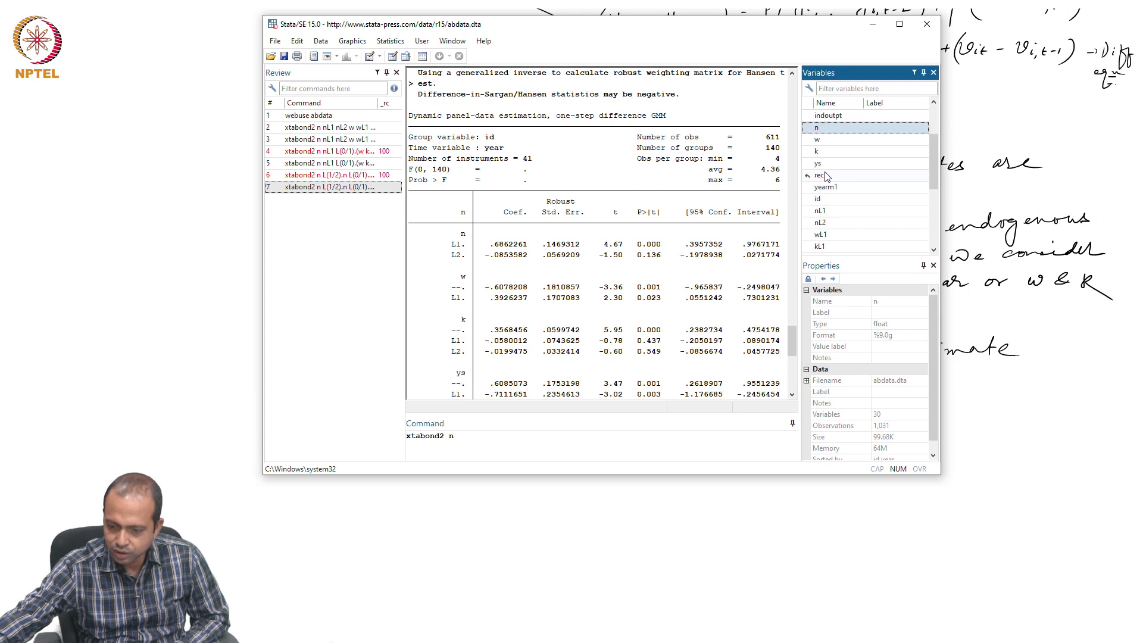
double_click(832, 213)
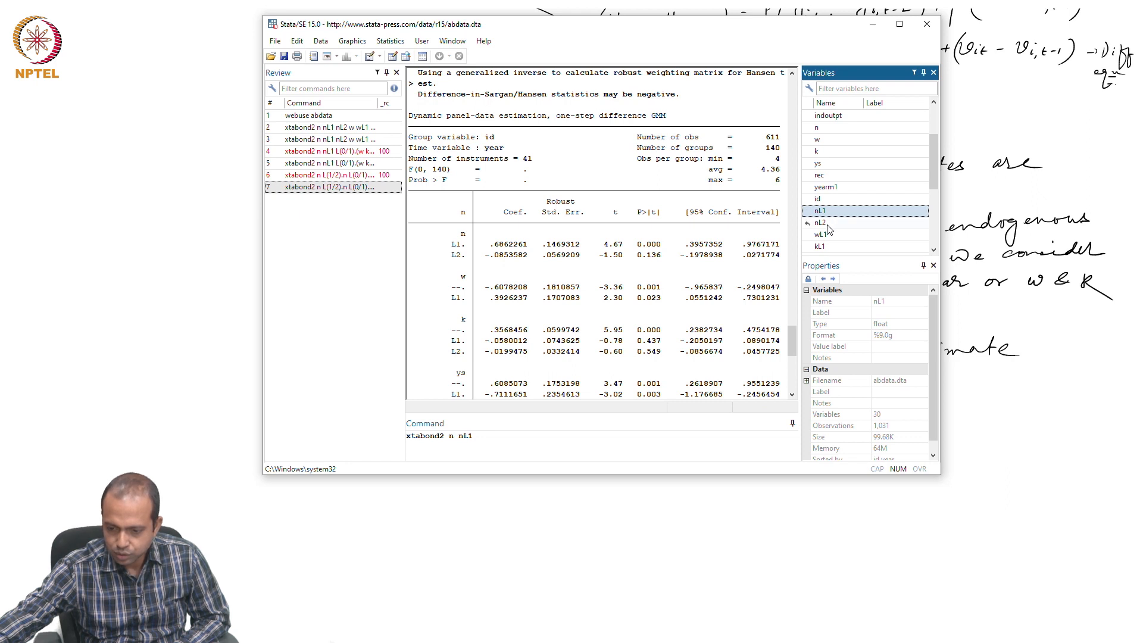
double_click(828, 227)
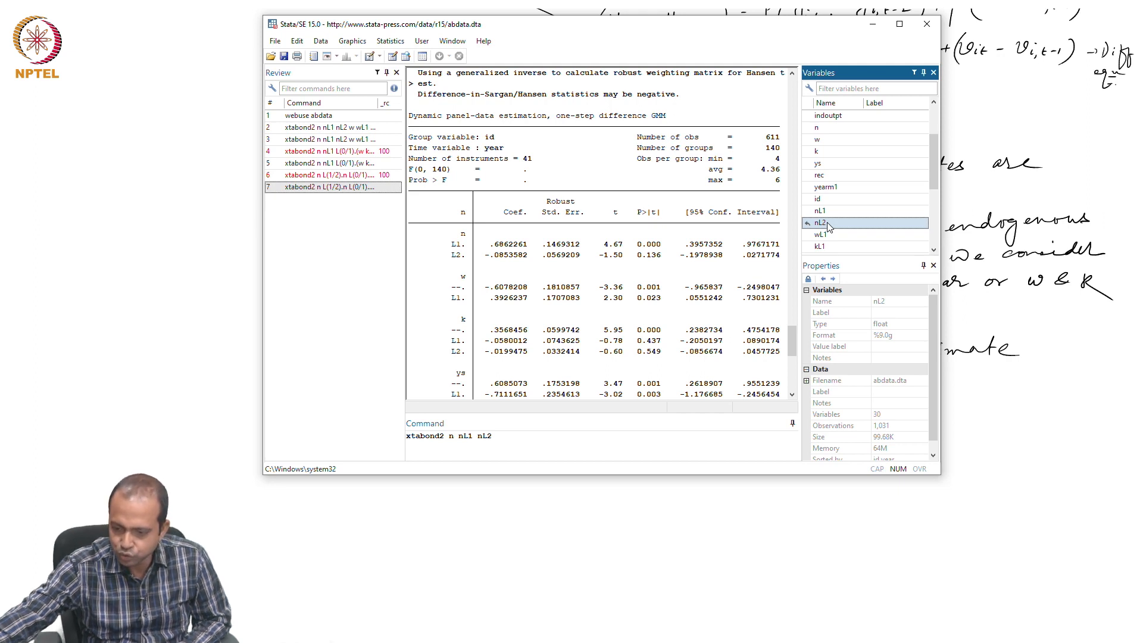
double_click(834, 141)
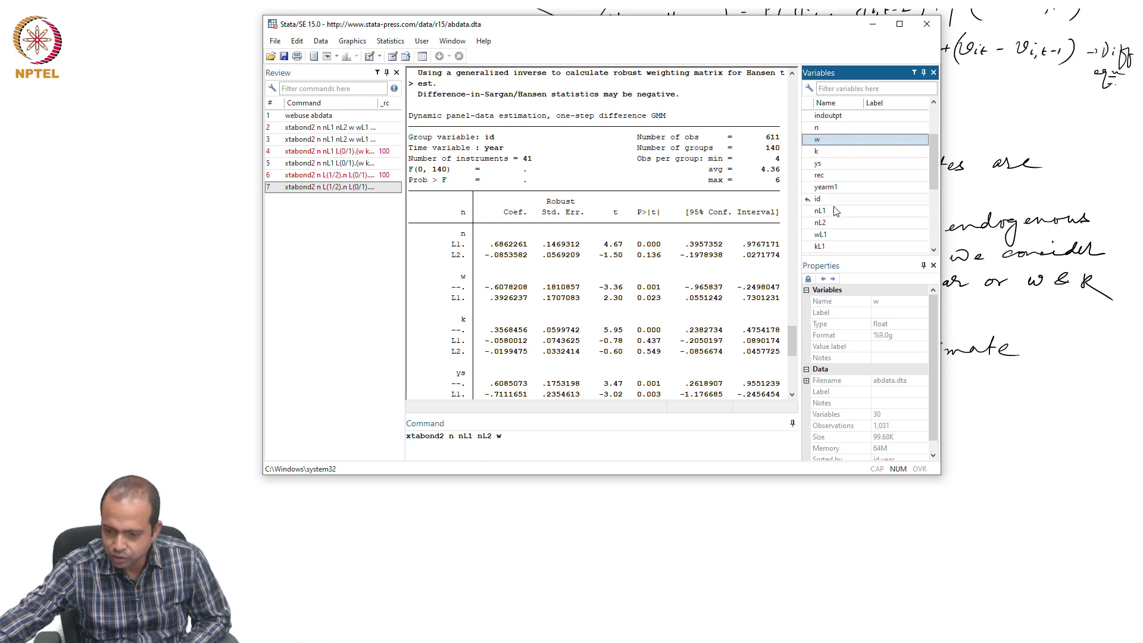
double_click(836, 236)
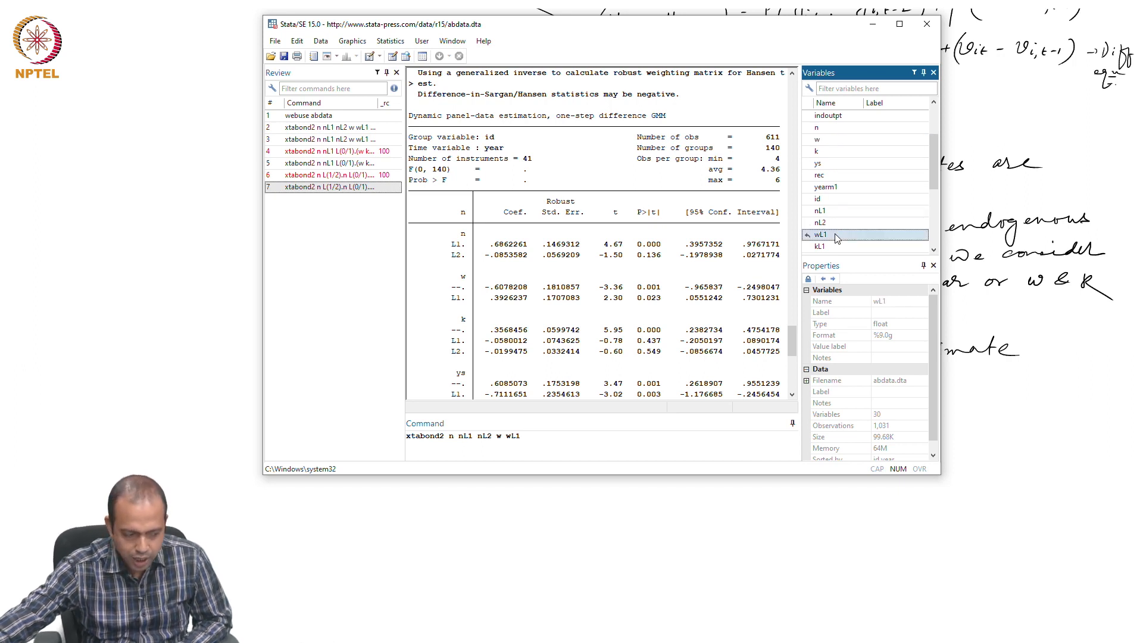
- Add the regressors k, kL1 and kL2 to the xtabond2 command
double_click(826, 153)
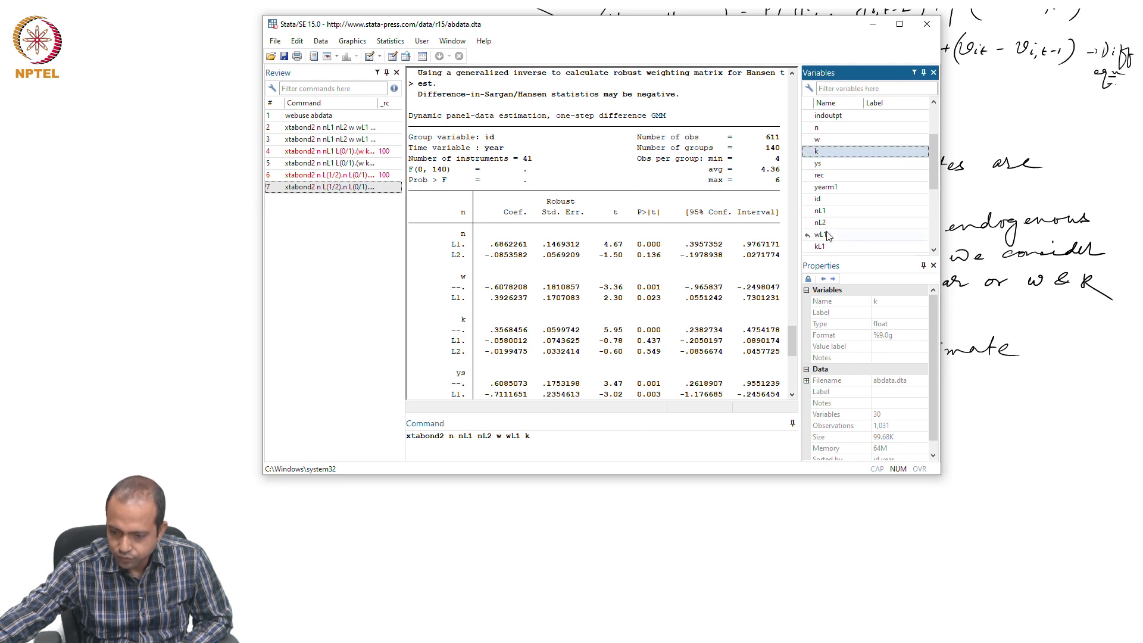
scroll(828, 236, down, 1)
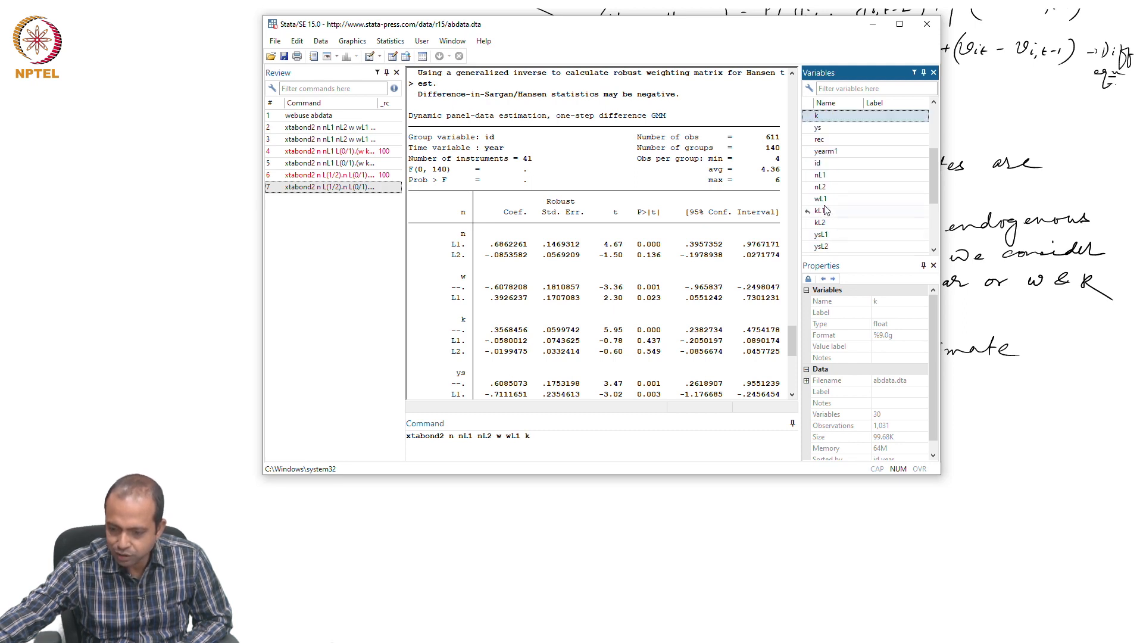
double_click(820, 211)
double_click(819, 223)
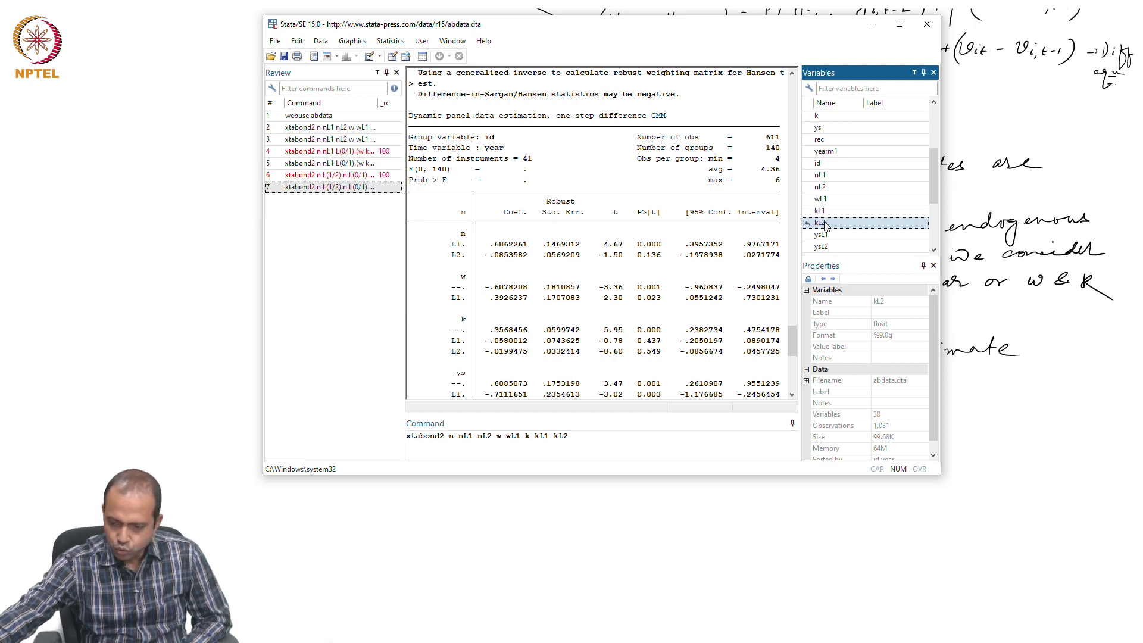
- Add the regressors ys, ysL1 and ysL2 to the xtabond2 command
scroll(836, 231, up, 1)
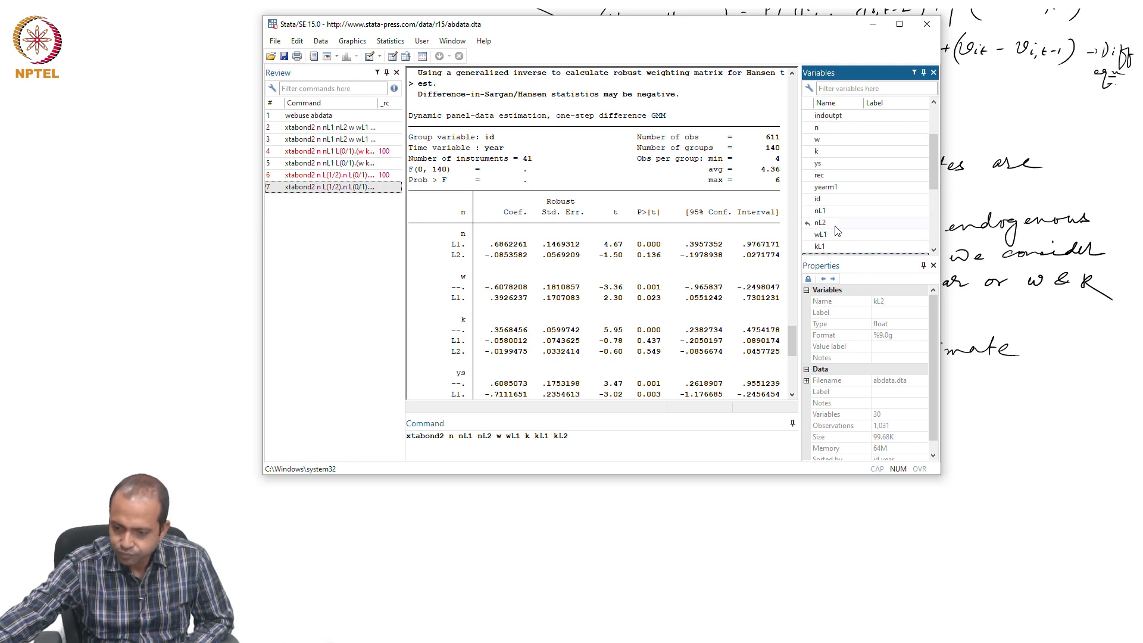
double_click(825, 165)
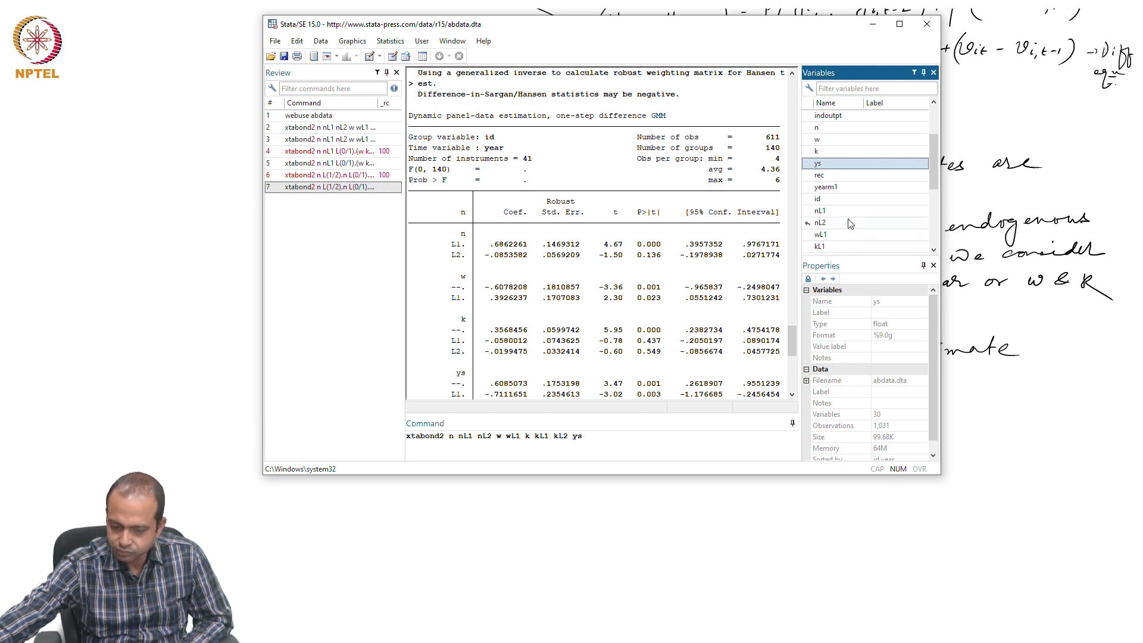
scroll(850, 223, down, 1)
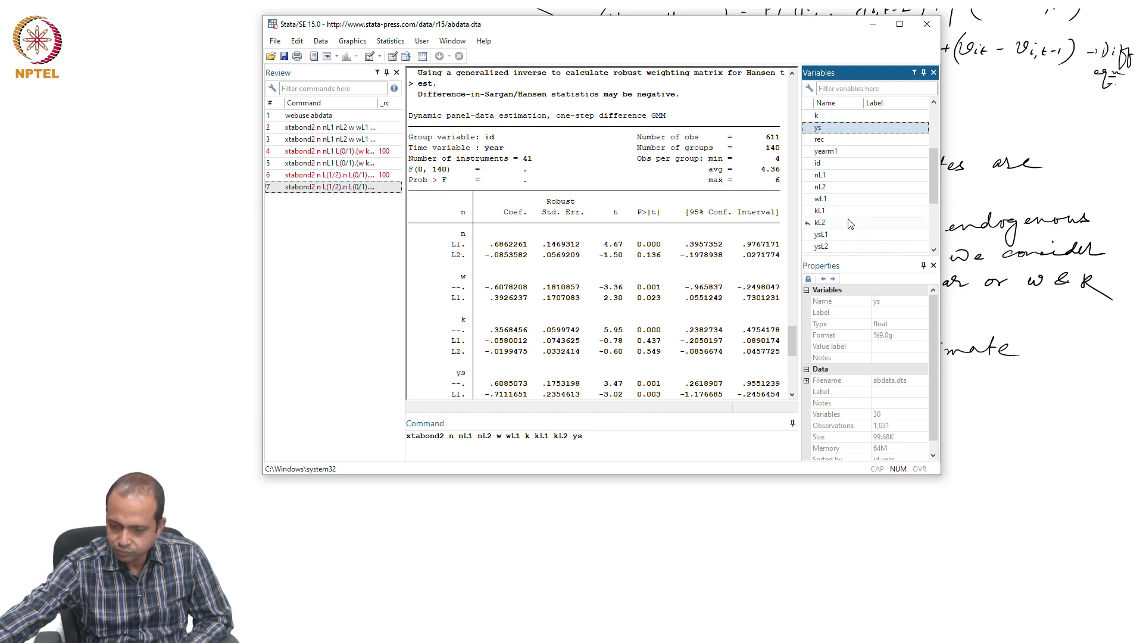
double_click(822, 236)
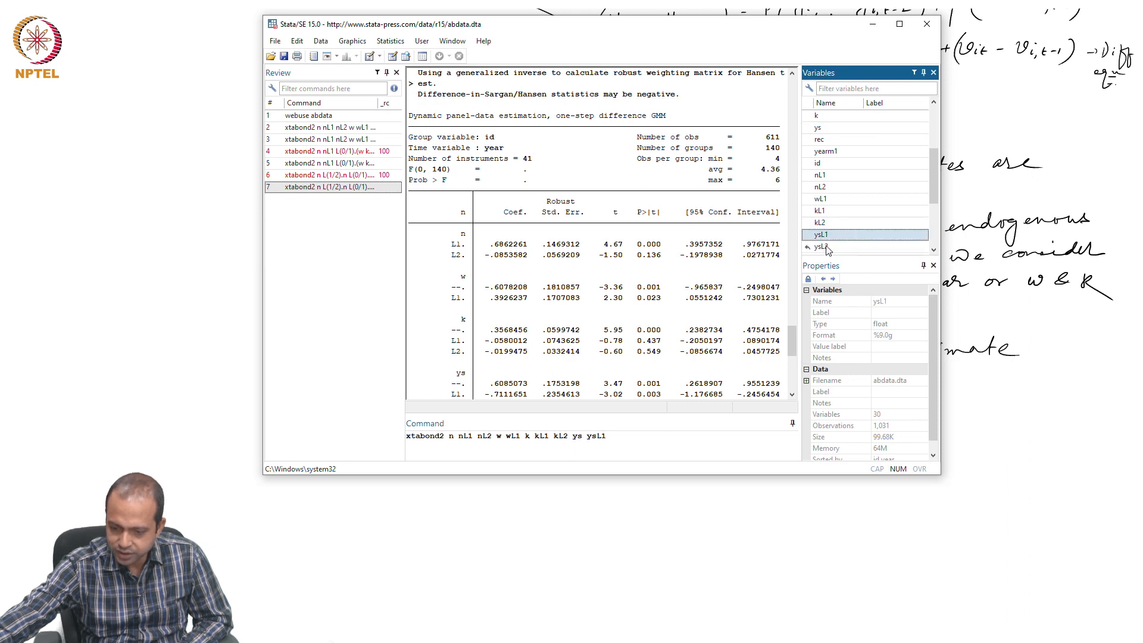
double_click(825, 247)
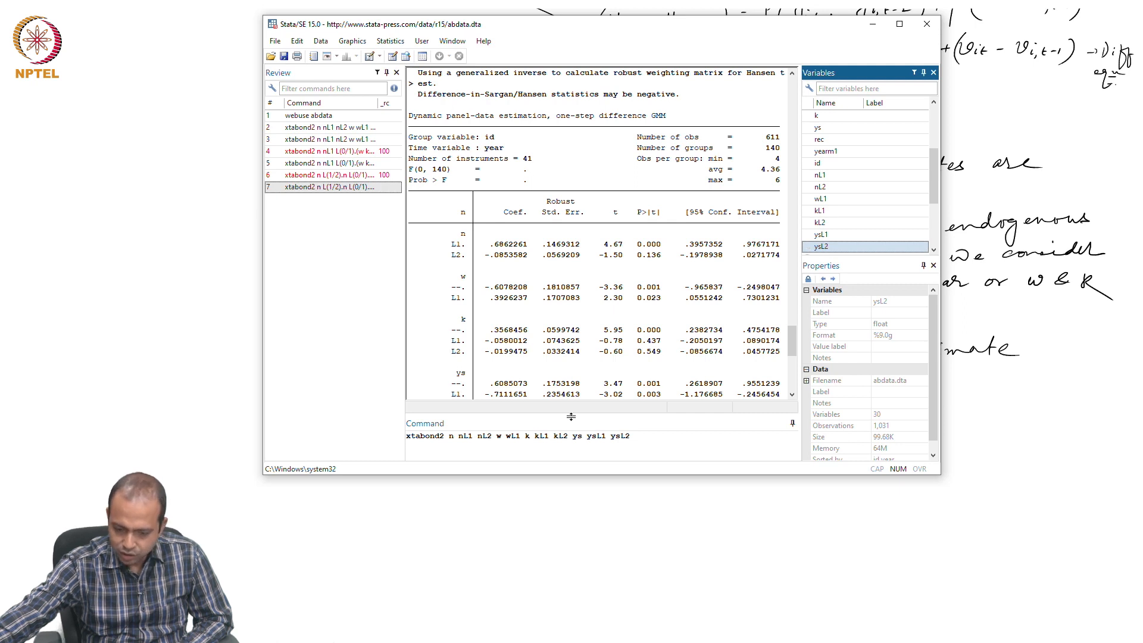
- Complete the regressor list with the year dummies yr* and add the GMM-type instruments as gmm(nL1,lag(2 5))
click(638, 436)
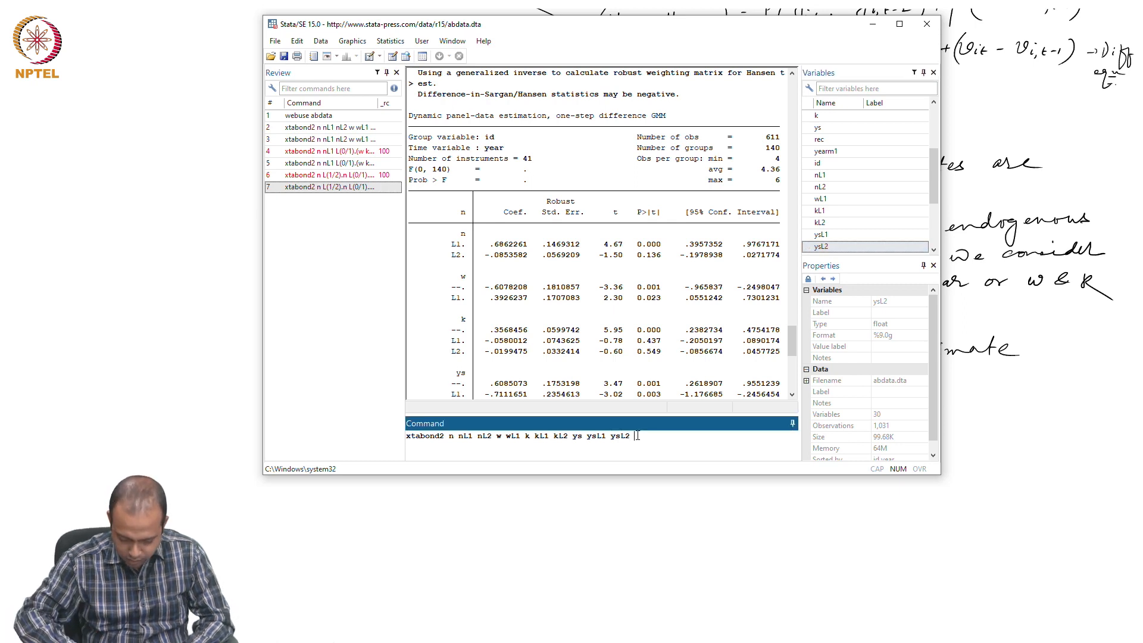
text(yr)
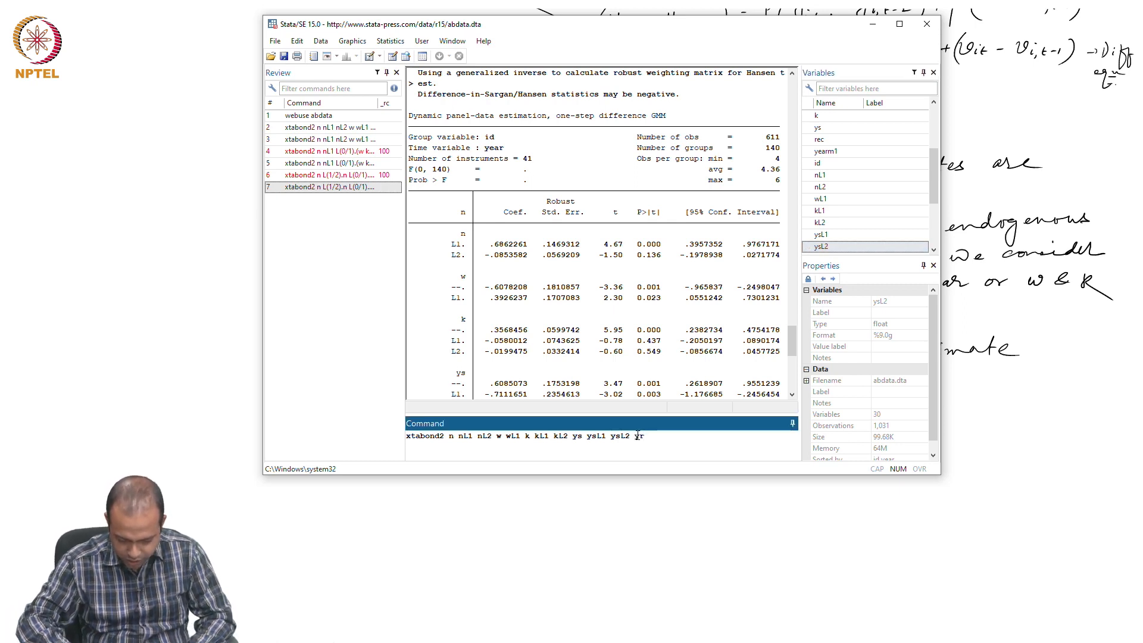
text(*)
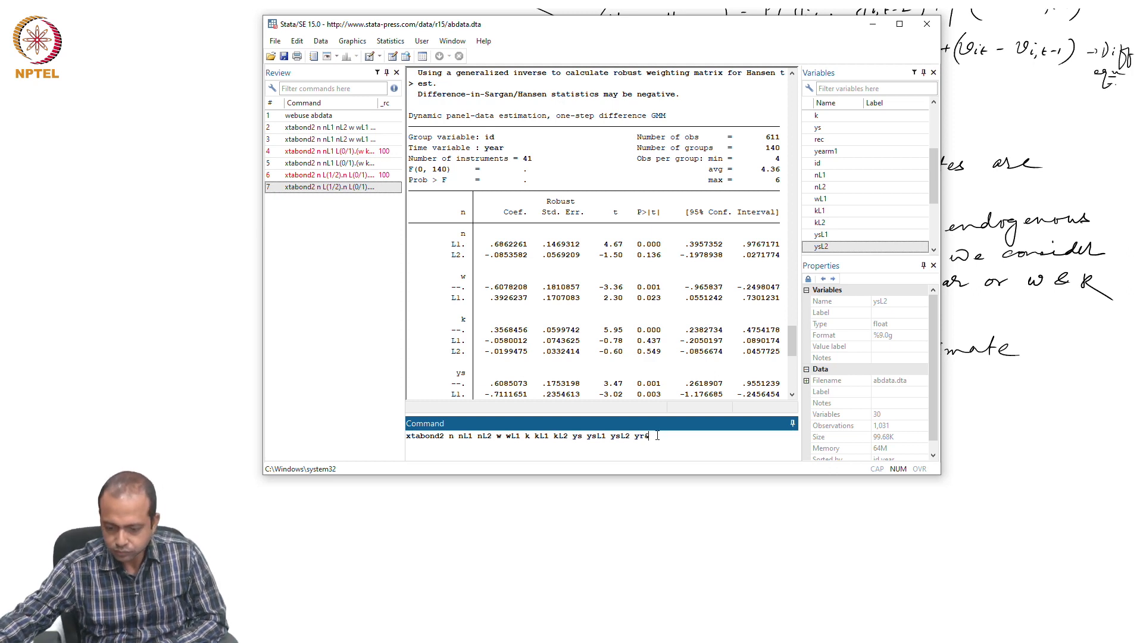
key(BackSpace)
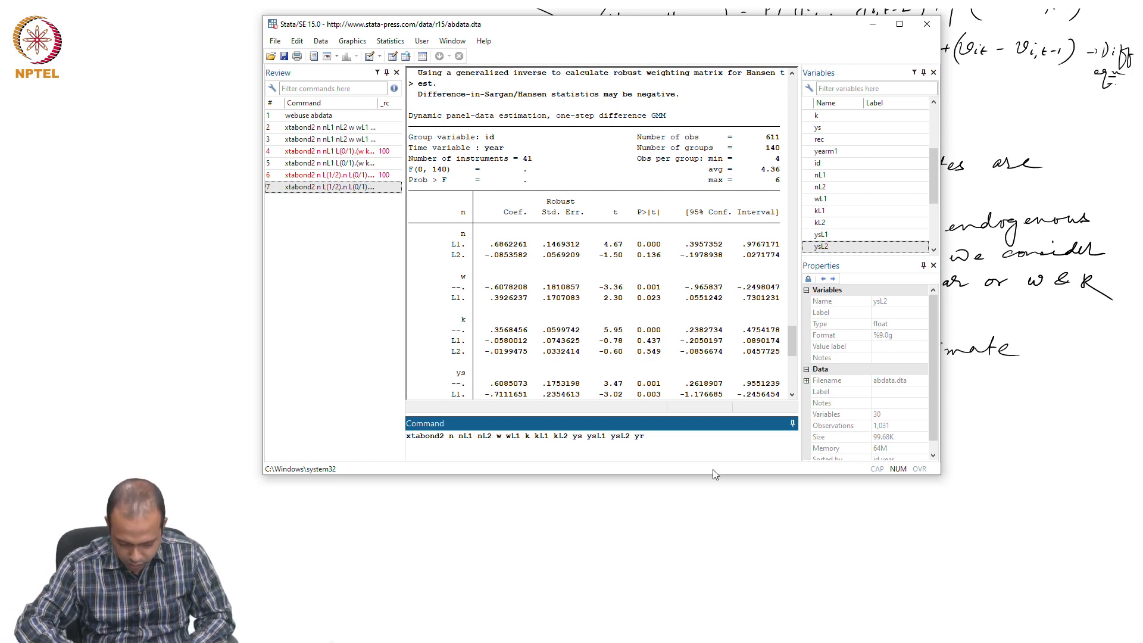
text(*)
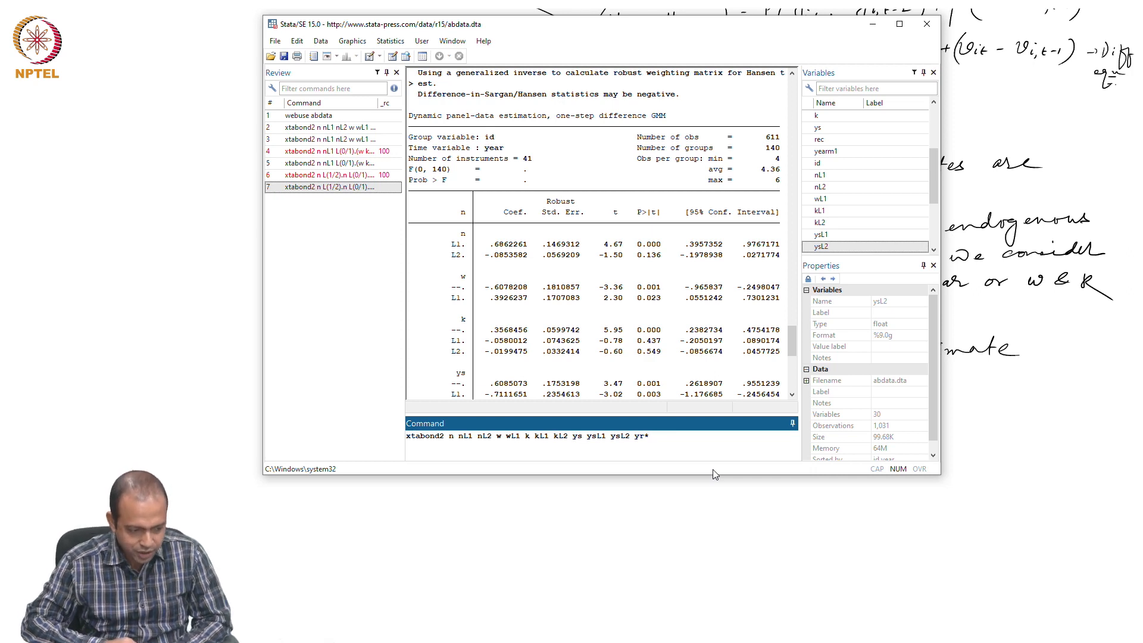
text(,)
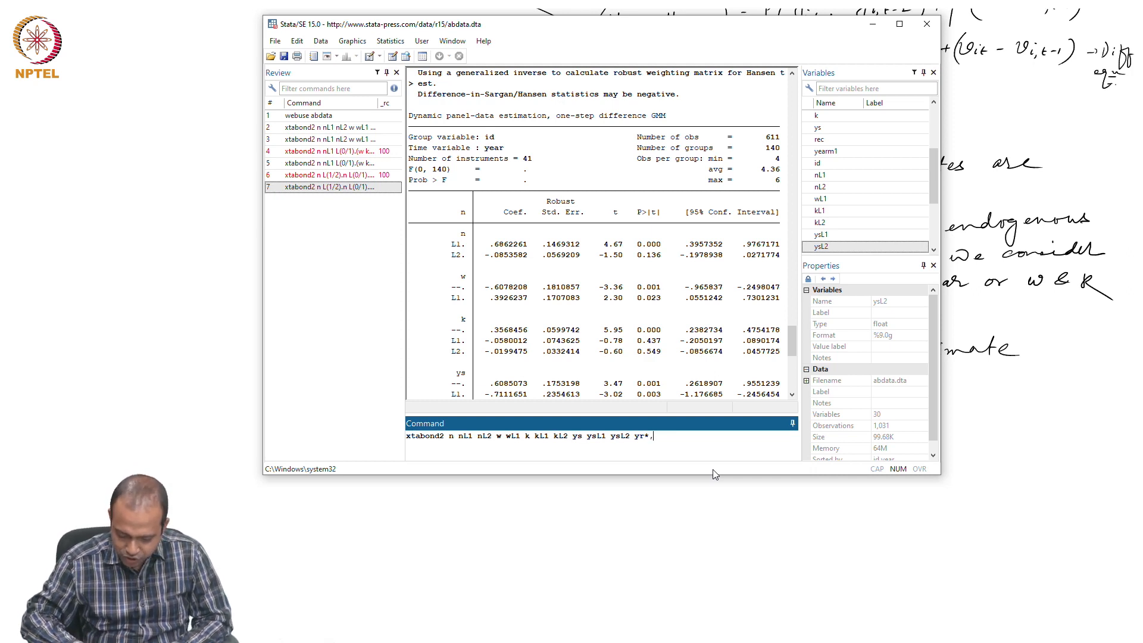
text(gmm(nL1,lag(2 5))iv)
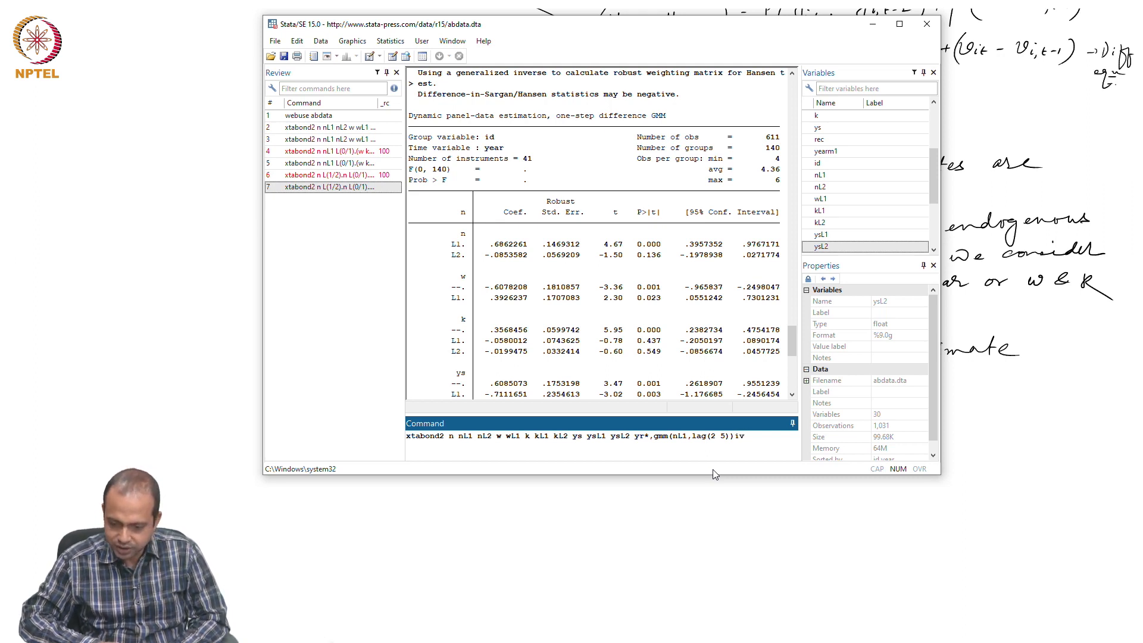
- Begin the iv option's standard instrument list with w, wL1, k, kL1 and kL2
text(()
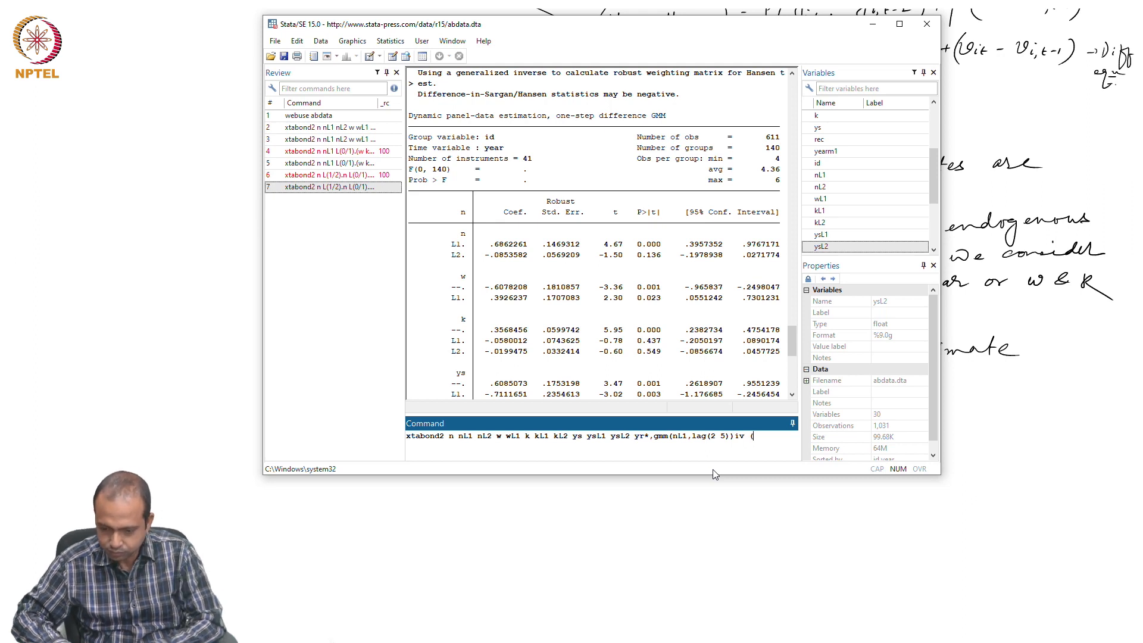
key(BackSpace)
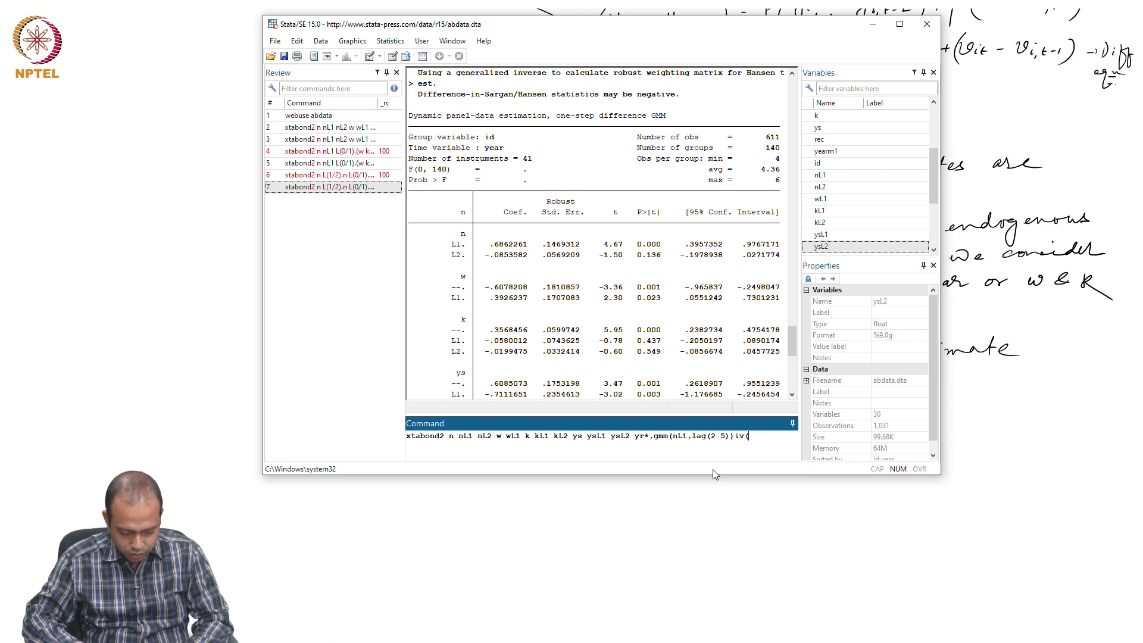
text(w)
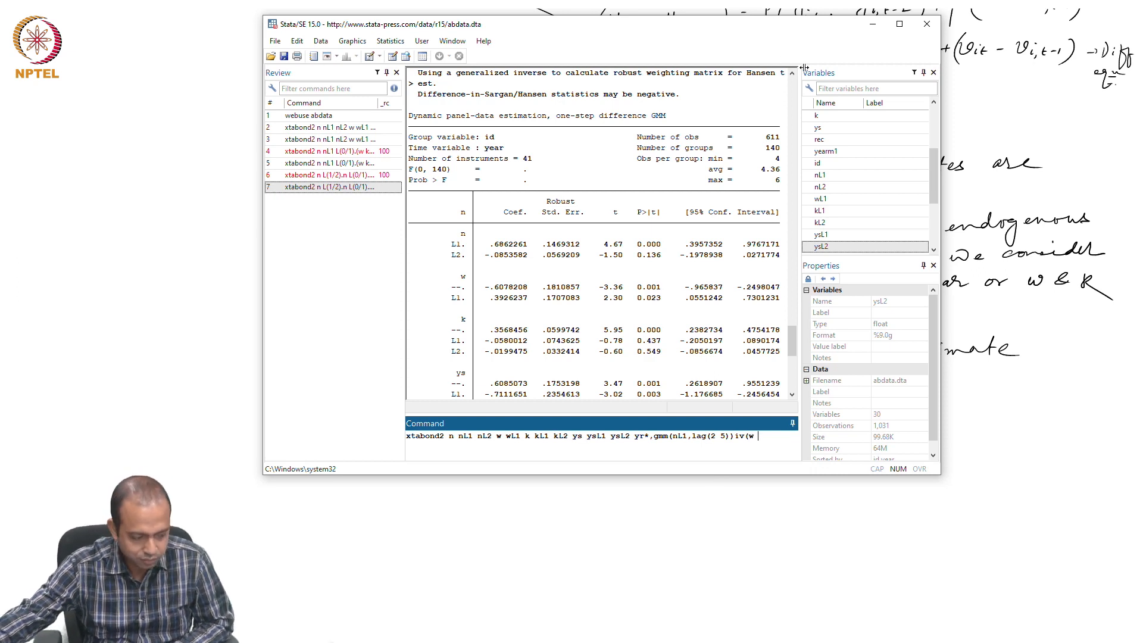
double_click(833, 201)
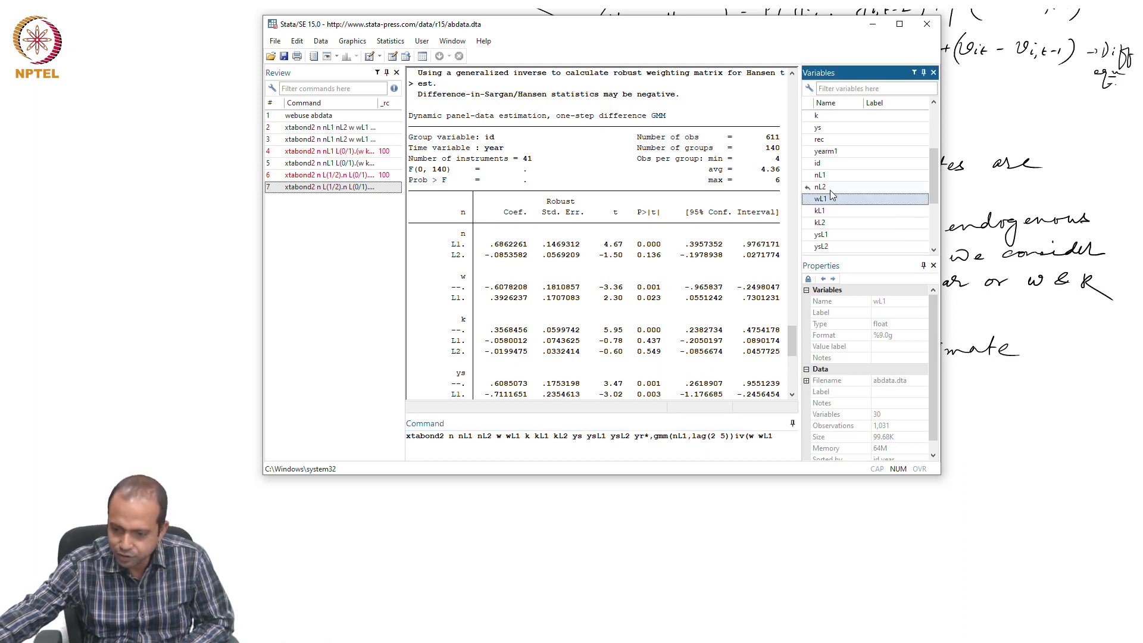
double_click(834, 117)
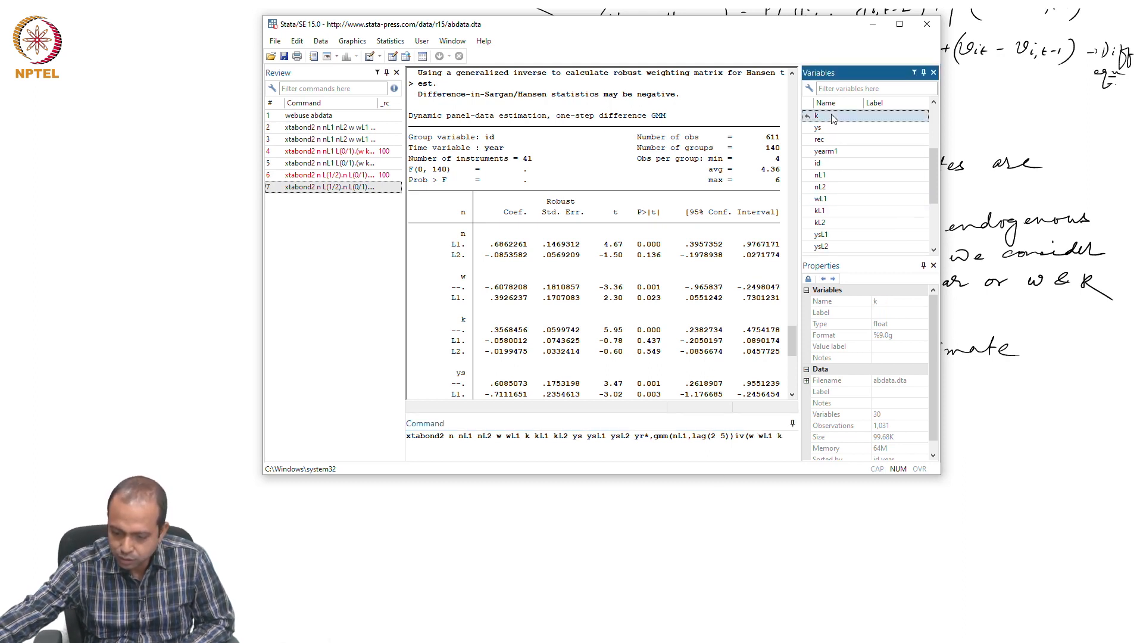
click(839, 213)
double_click(840, 213)
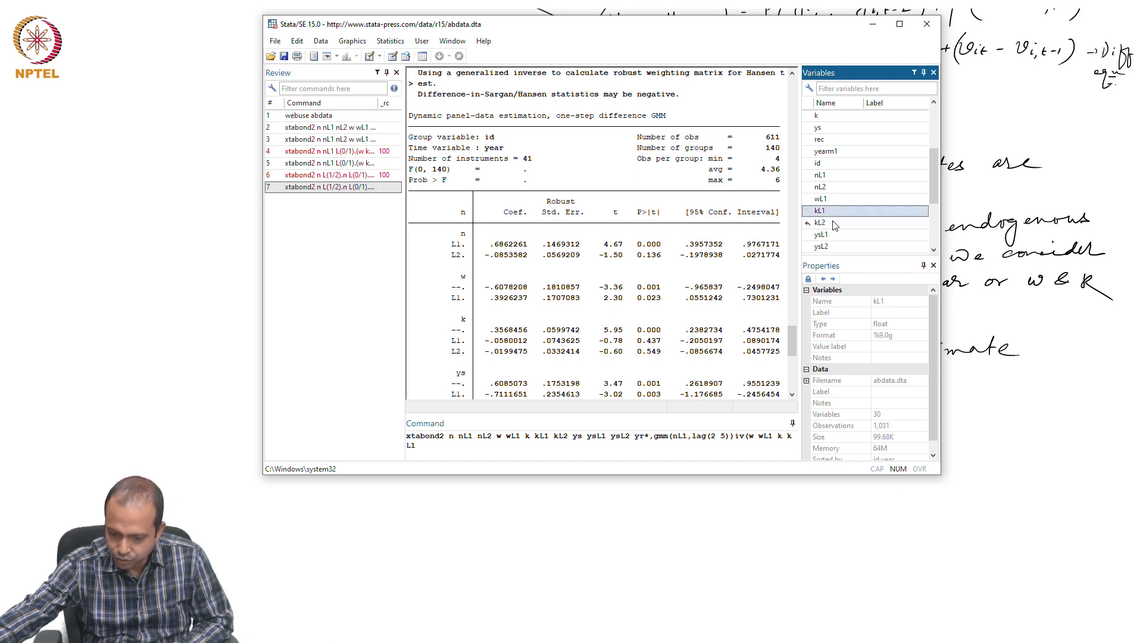
double_click(833, 223)
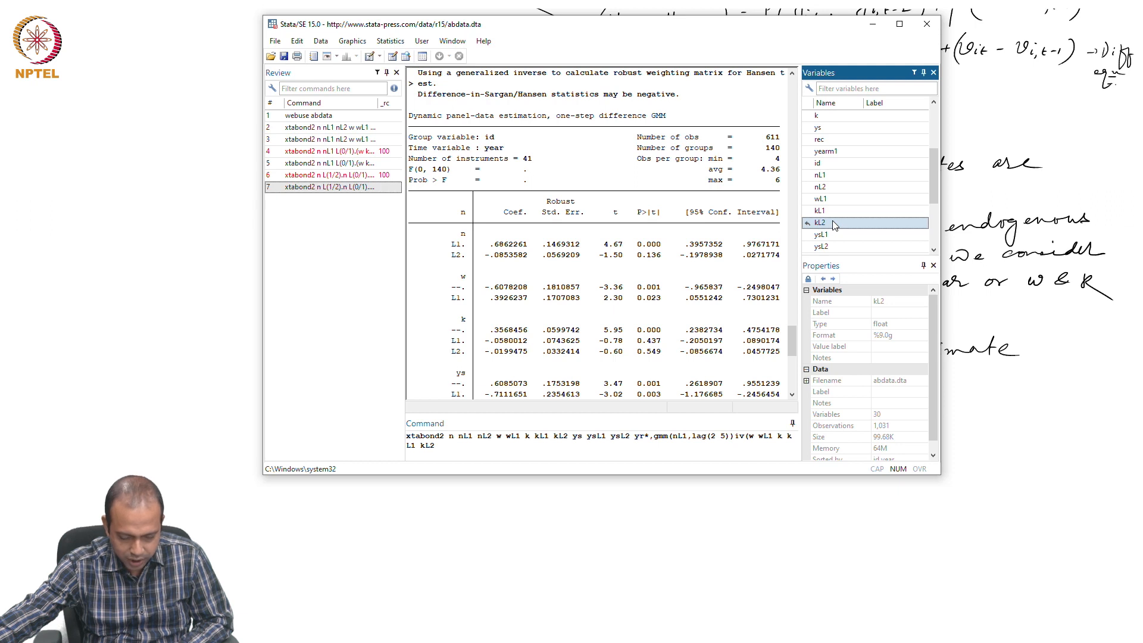
- Add ys, ysL1, ysL2 and yr* to the iv instrument list and close its parenthesis
double_click(824, 130)
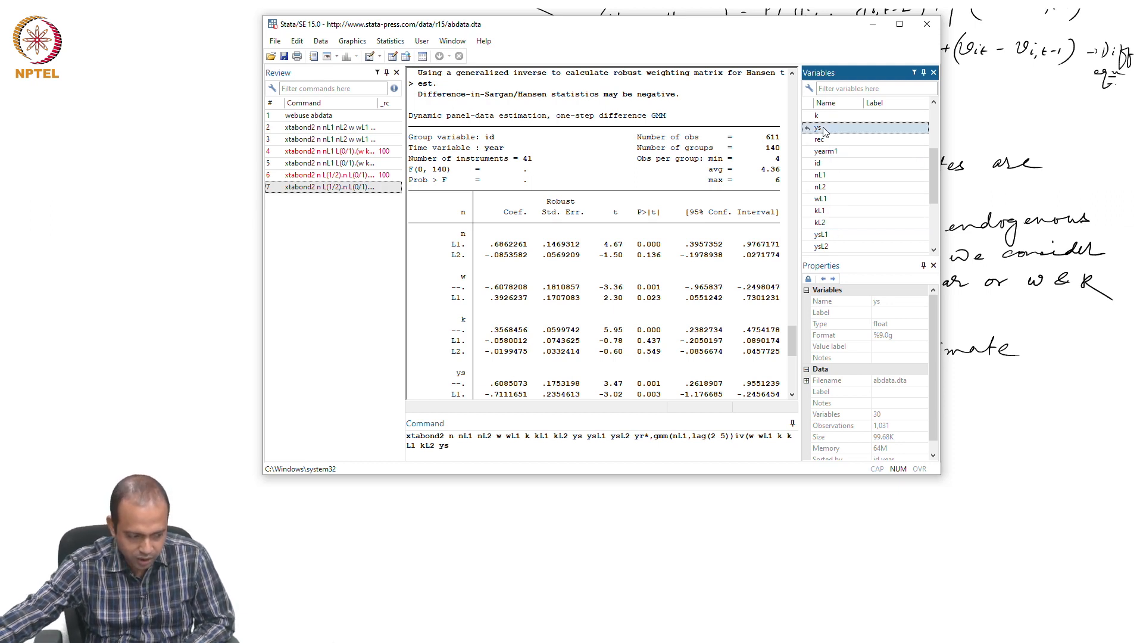
double_click(841, 235)
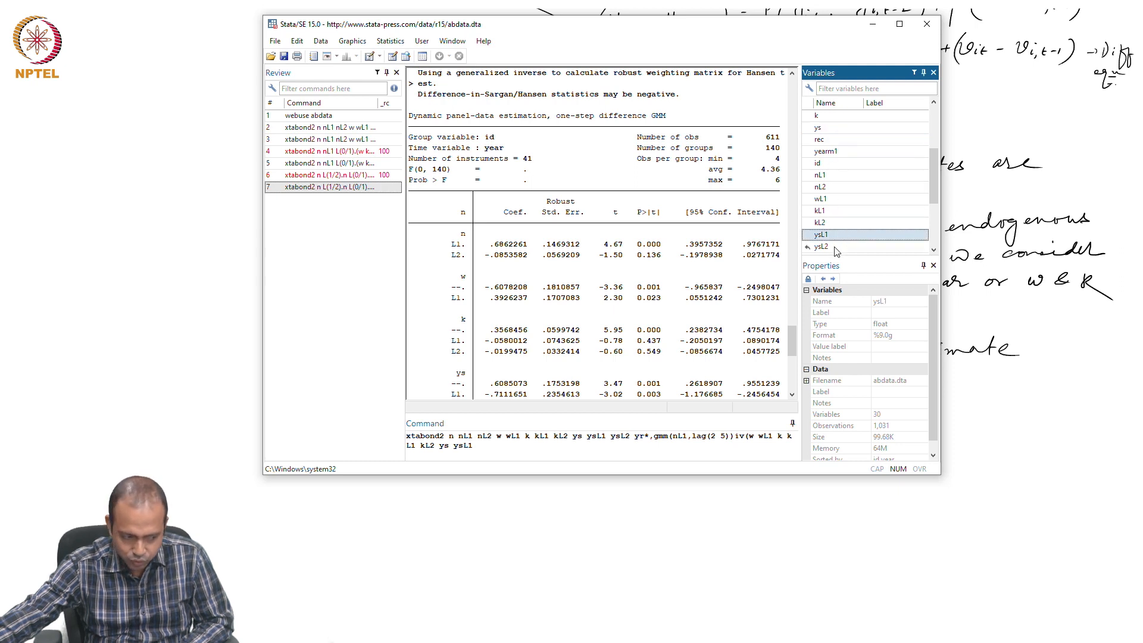
double_click(835, 248)
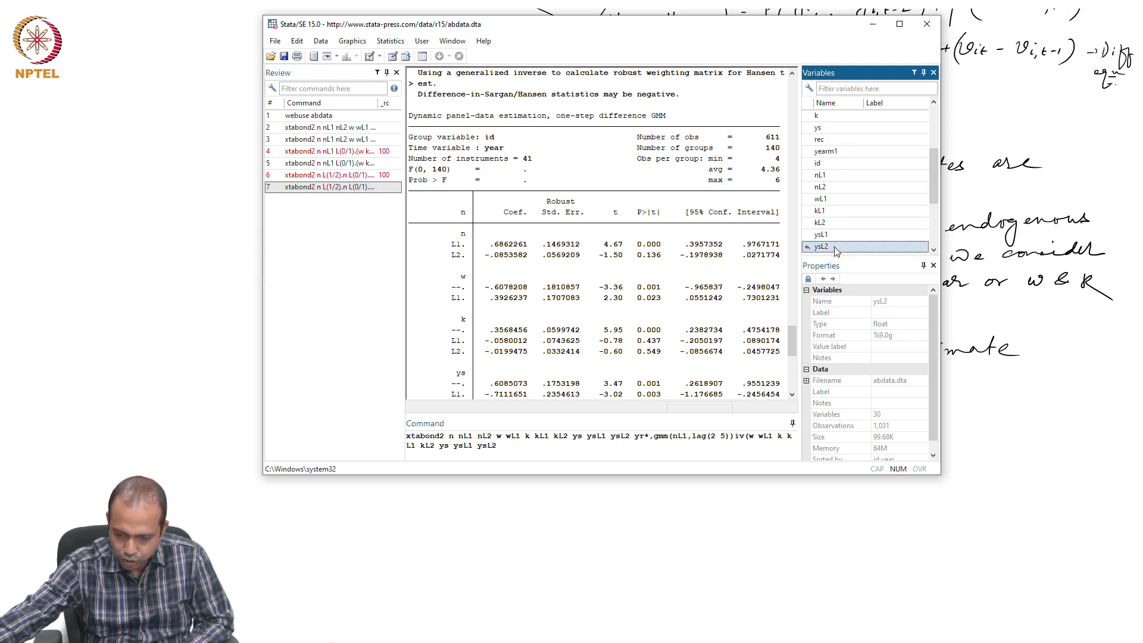
click(510, 450)
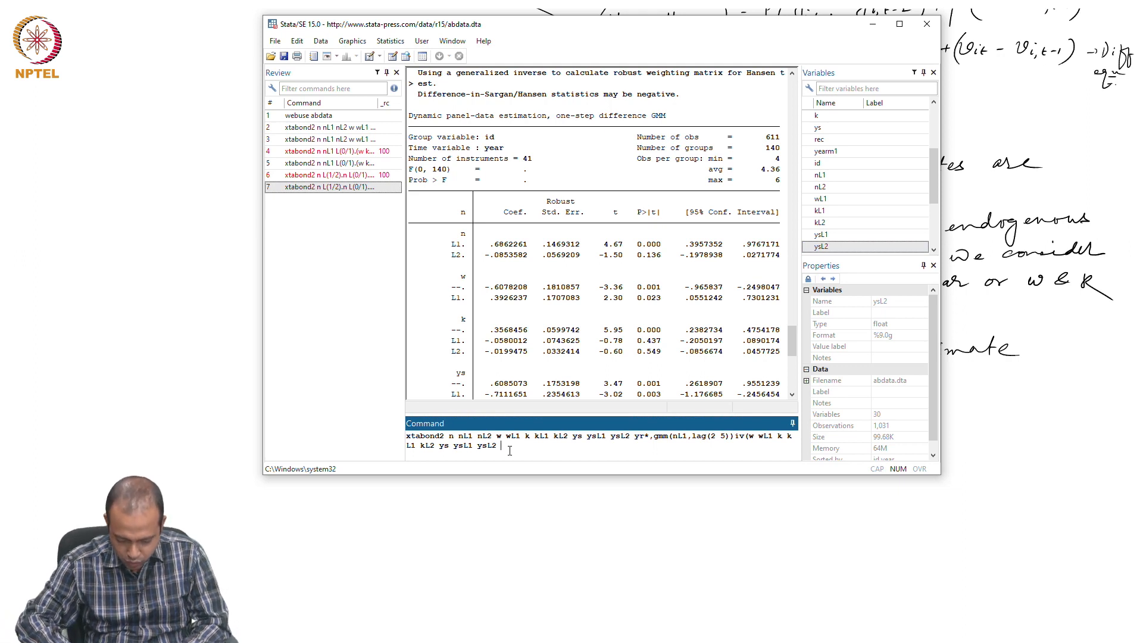
text(yr)
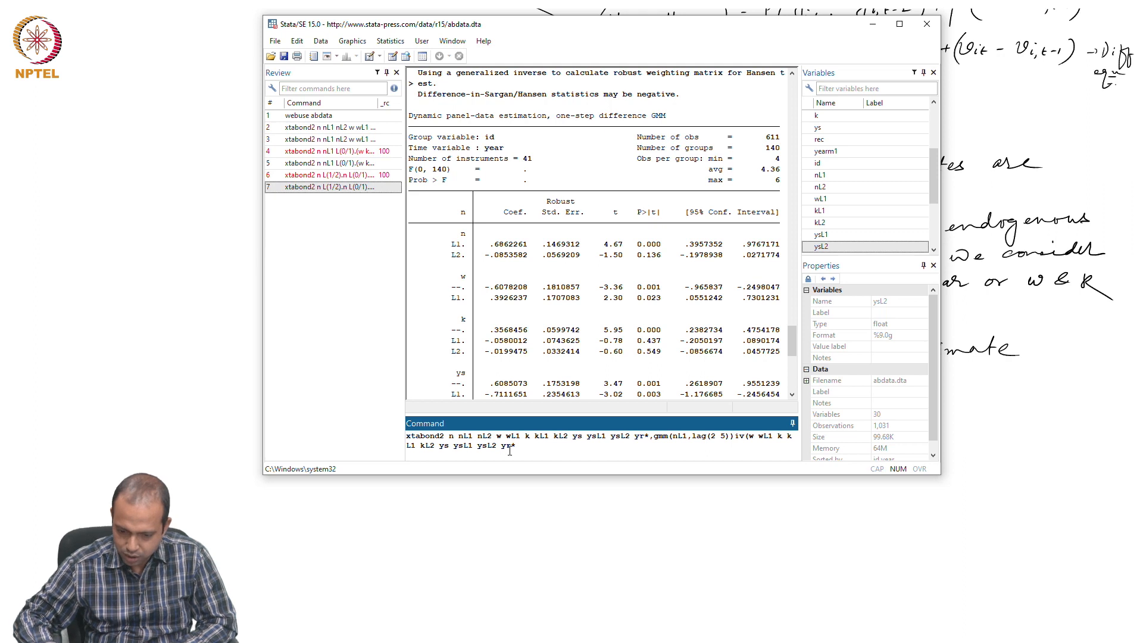
text(*))
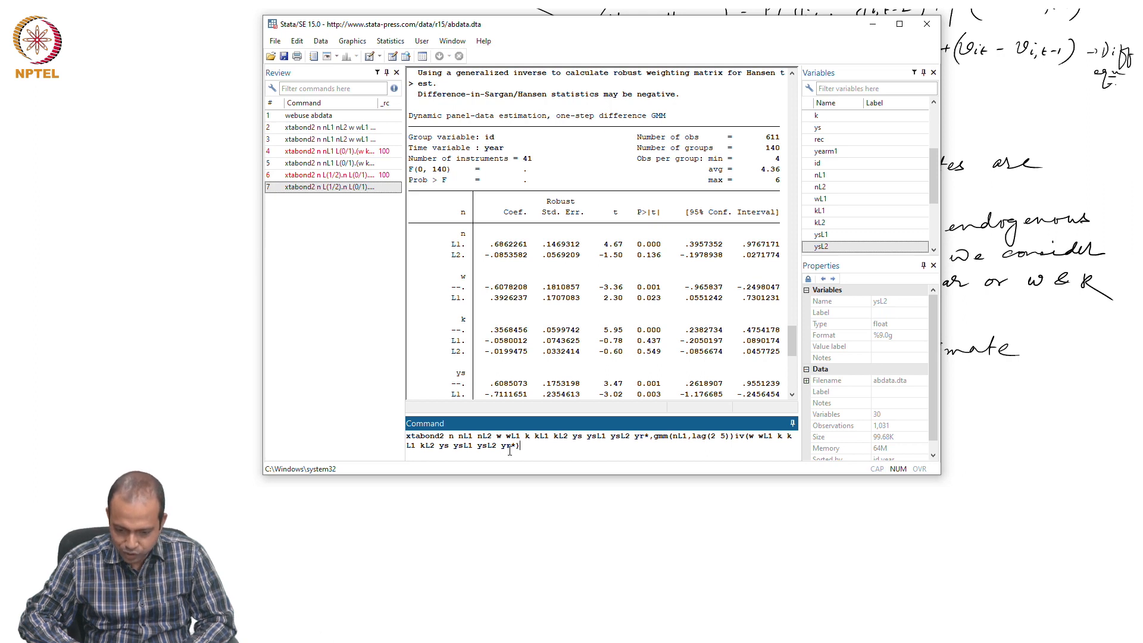
- Add the options nolevel, robust and small to the xtabond2 command and run it
text(nolevel)
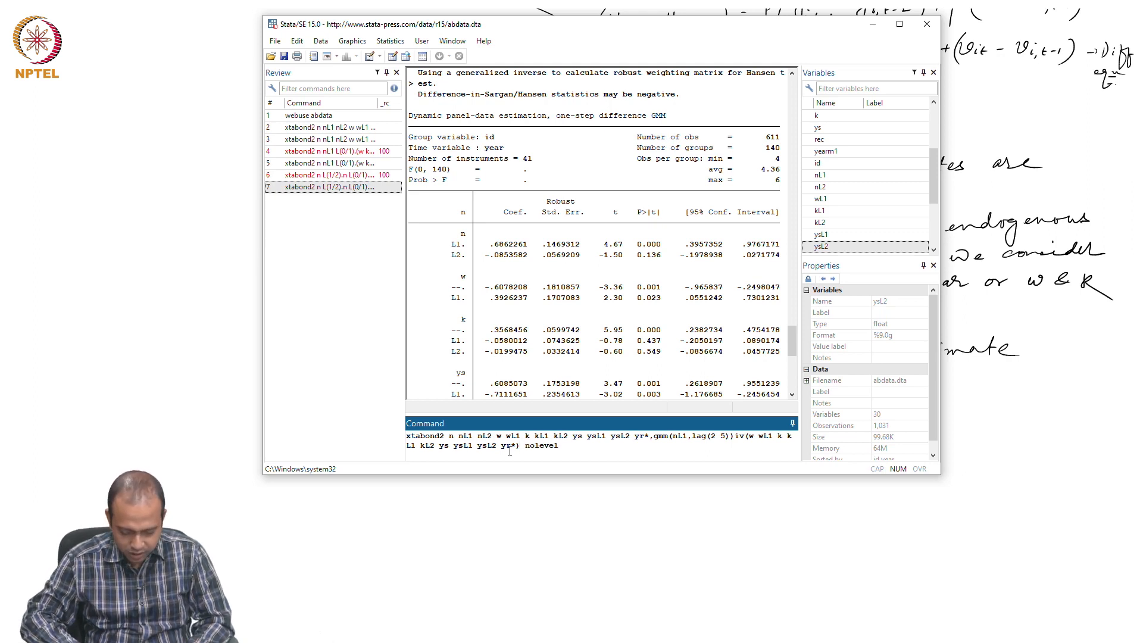
text( robust)
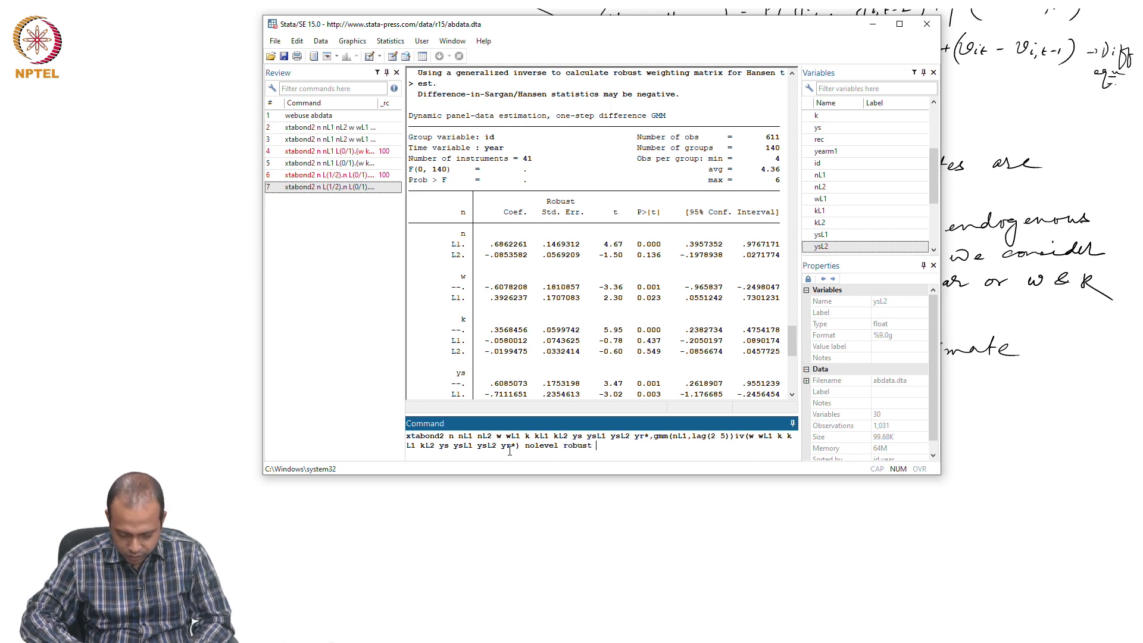
text( small)
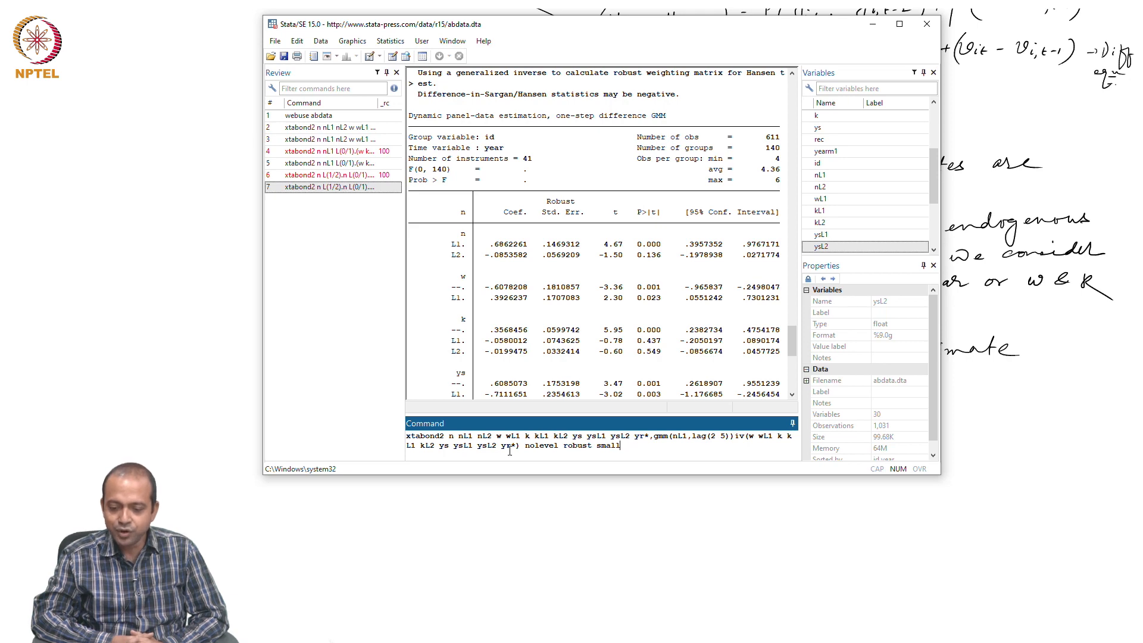
key(Return)
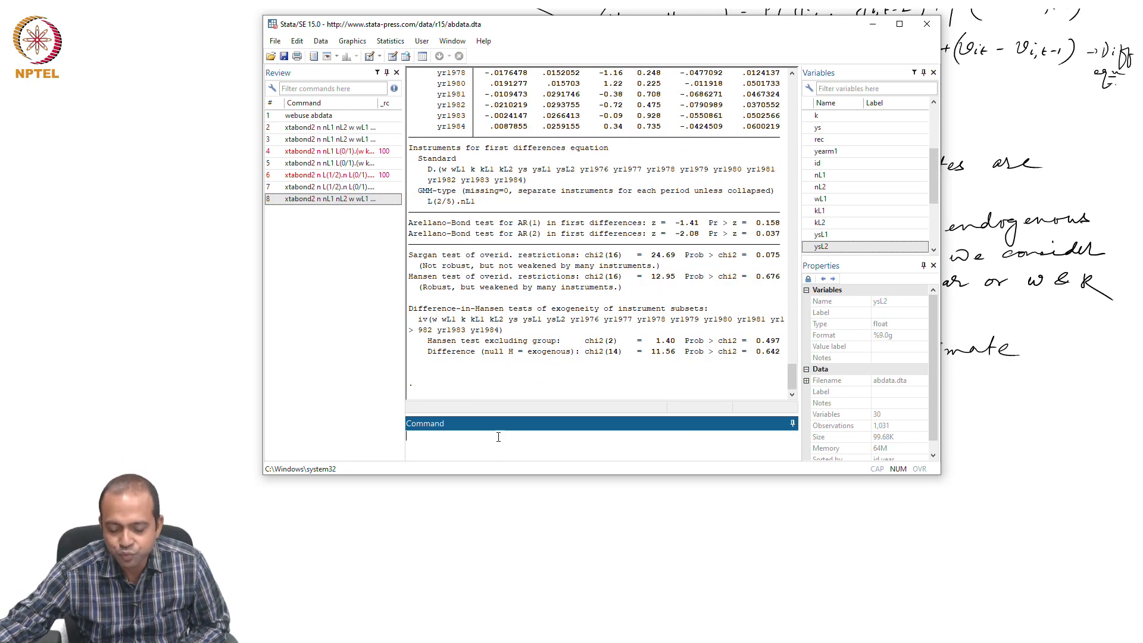
scroll(518, 326, up, 8)
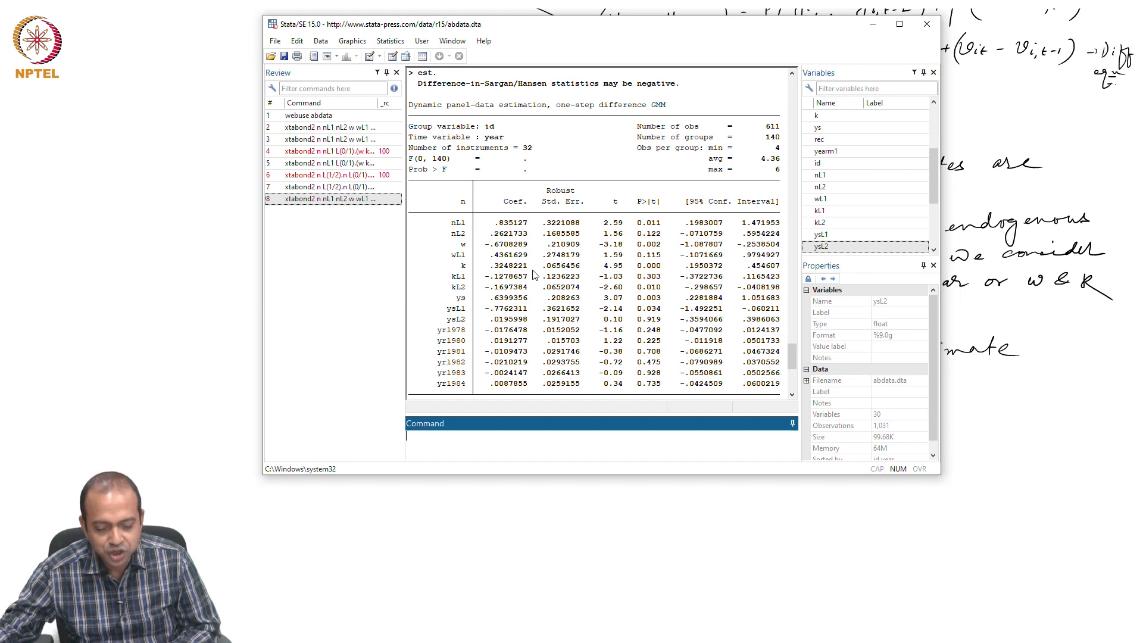
scroll(474, 231, up, 10)
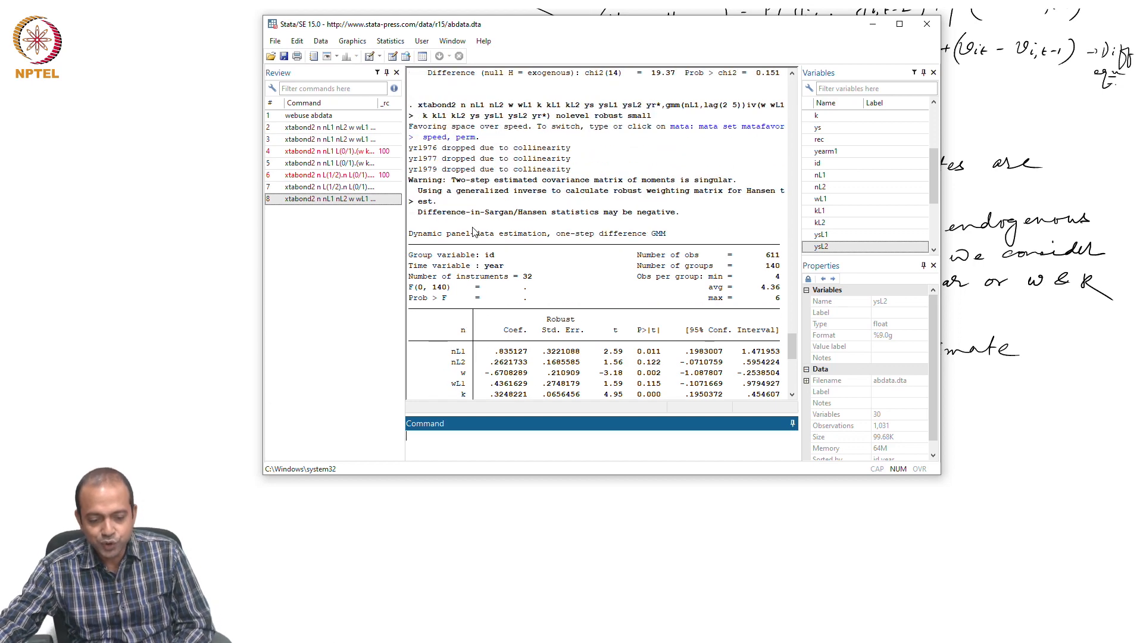
scroll(474, 232, up, 3)
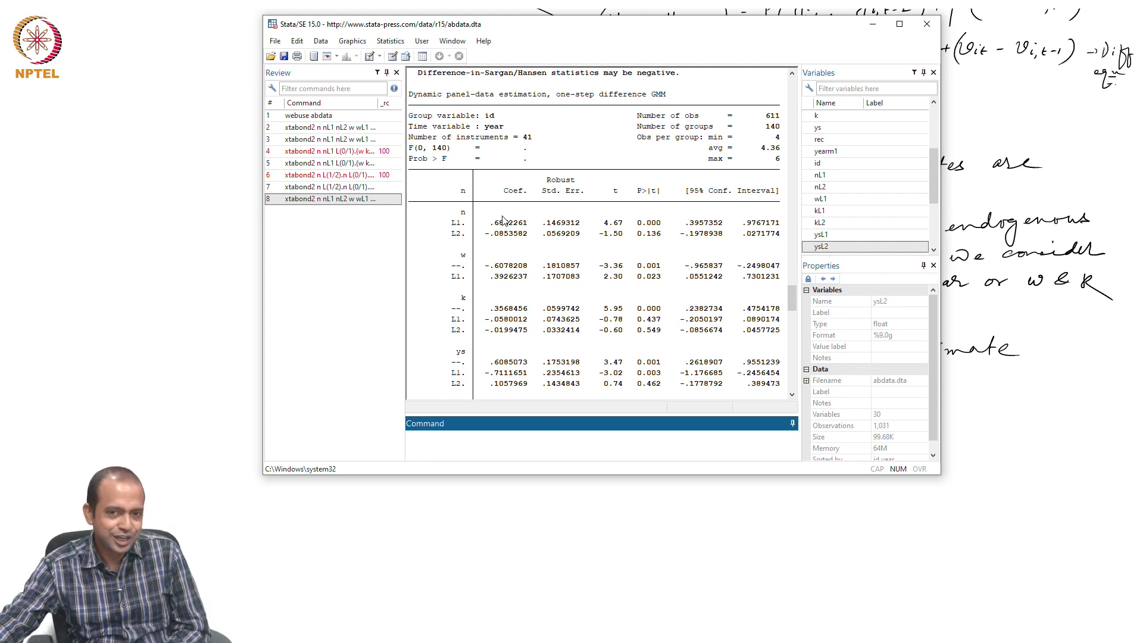
- Compare the coefficients, instruments and specification tests of the last two one-step difference GMM estimations in the results
scroll(503, 221, down, 6)
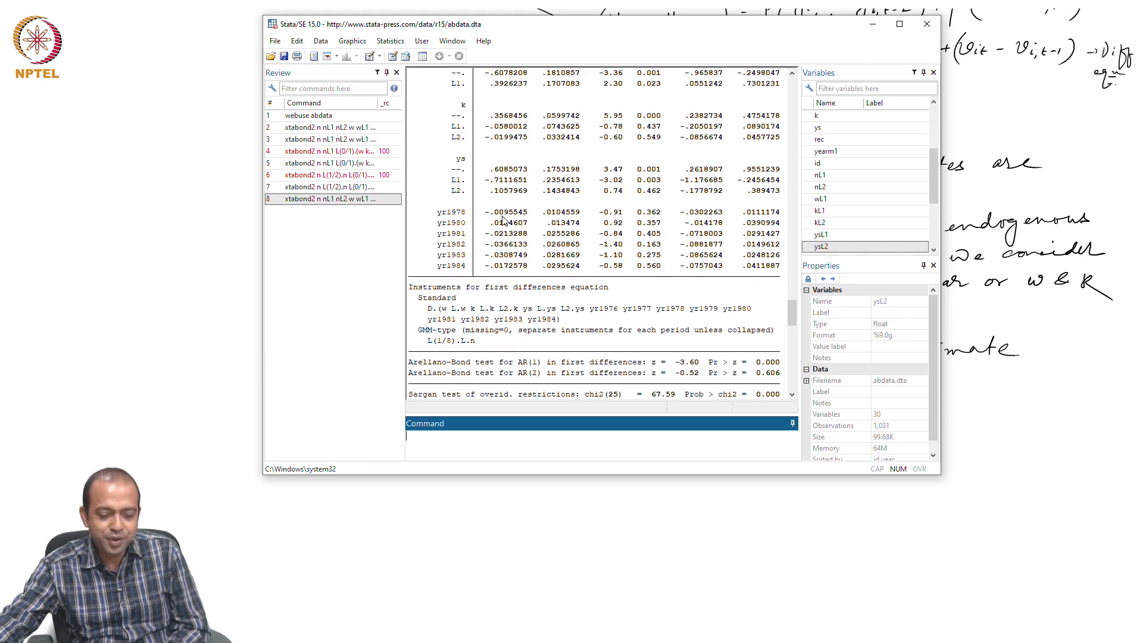
scroll(503, 220, down, 3)
scroll(503, 221, down, 3)
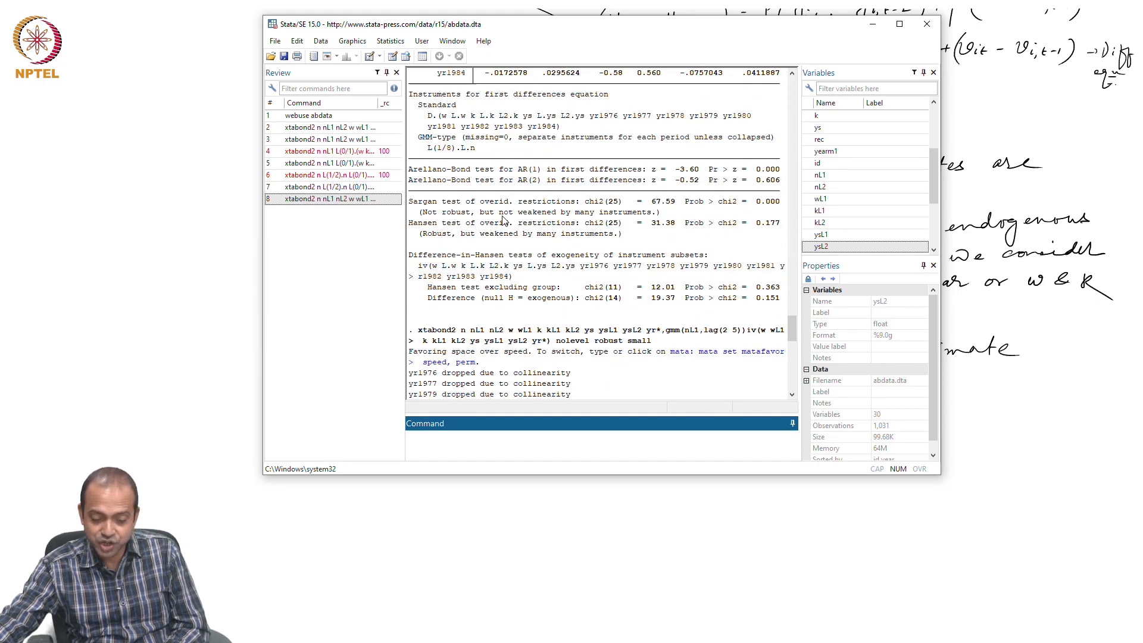
scroll(503, 220, down, 9)
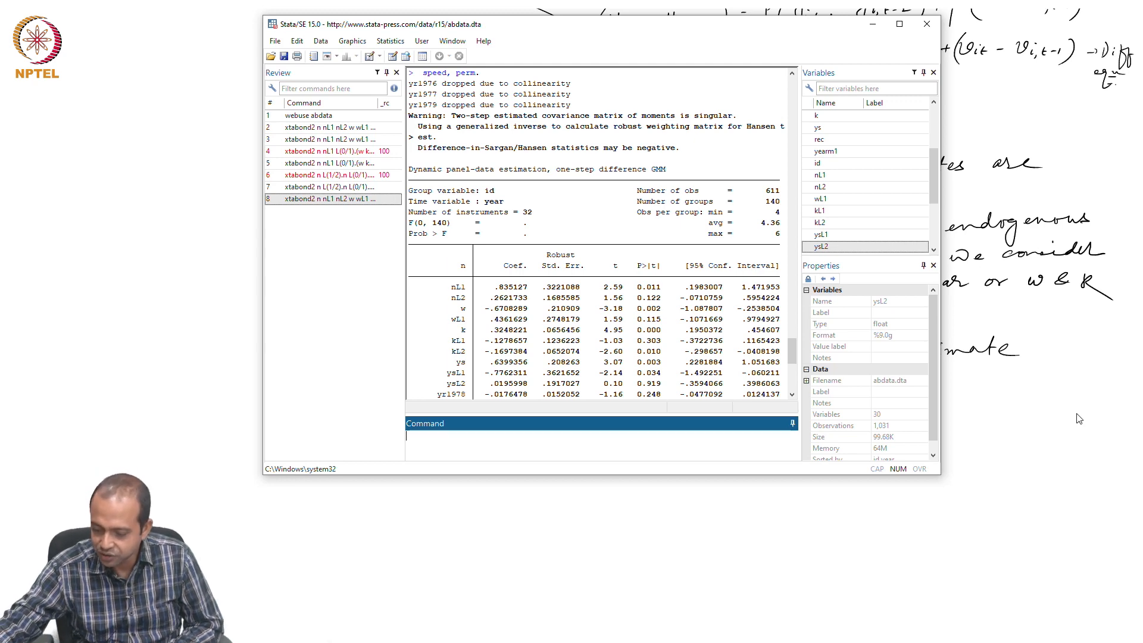
- Switch to the handwritten notes and write "⇒ lag restriction alters th" under point (ii) on the number of lags
click(1061, 417)
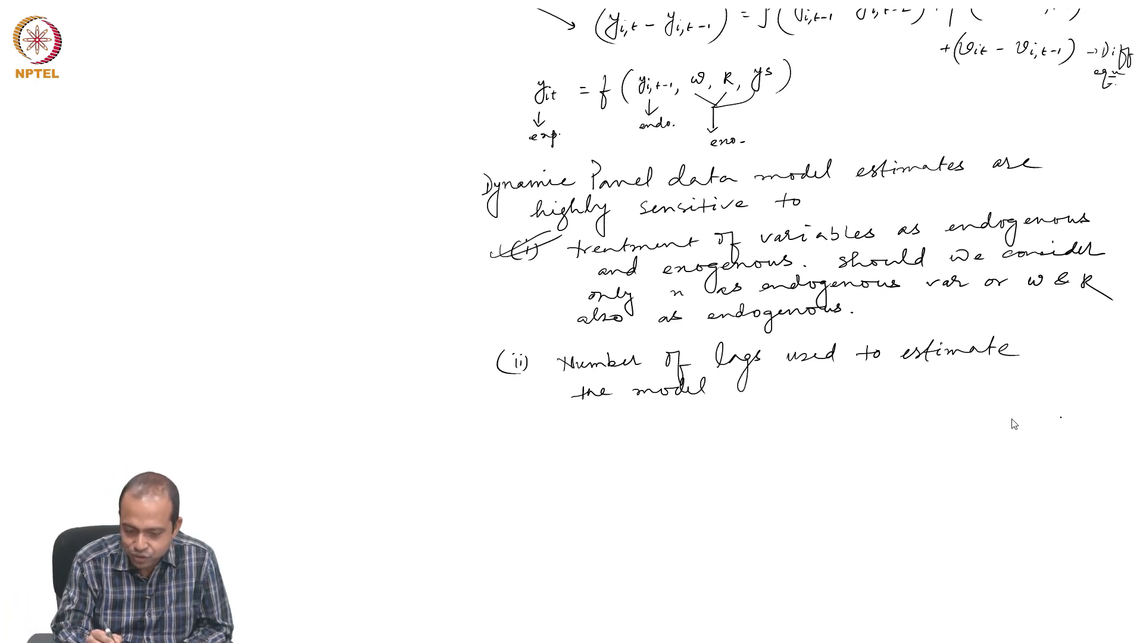
drag(547, 426, 558, 426)
drag(554, 419, 555, 429)
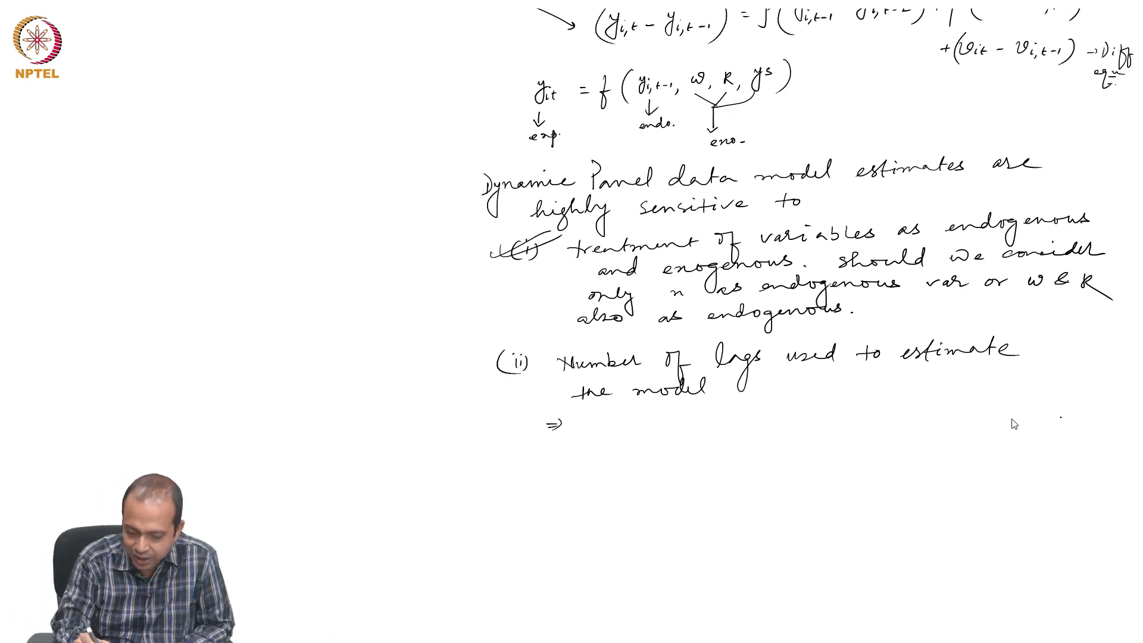
mouse_move(593, 435)
mouse_down()
mouse_move(599, 415)
mouse_move(629, 424)
mouse_move(622, 453)
mouse_move(665, 419)
mouse_move(685, 425)
mouse_up()
mouse_move(689, 410)
mouse_down()
mouse_move(694, 426)
mouse_move(718, 425)
mouse_up()
mouse_move(729, 406)
mouse_down()
mouse_move(731, 422)
mouse_move(810, 421)
mouse_up()
drag(801, 412, 835, 418)
drag(837, 419, 905, 416)
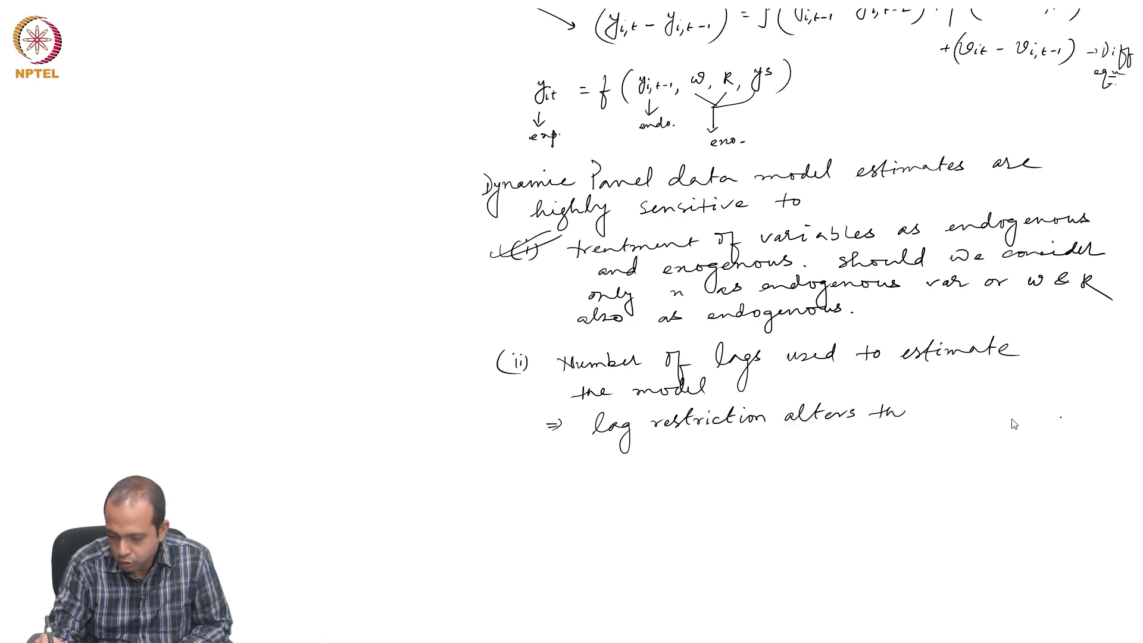
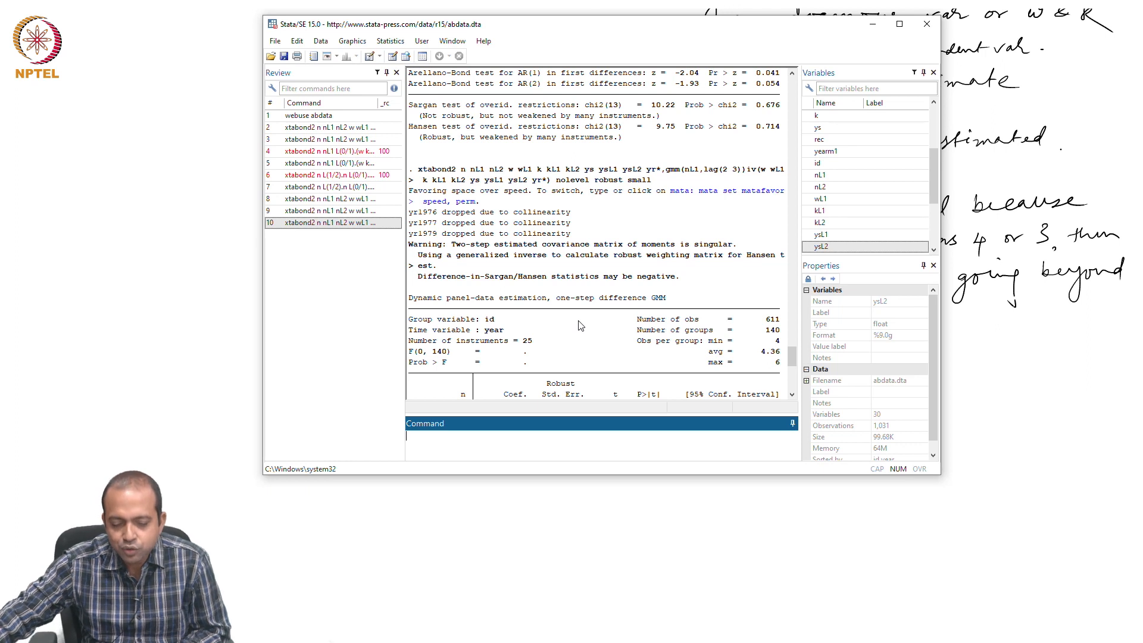
- Recall the latest xtabond2 command with lag(2 3) and change its GMM lag range to lag(2 5)
click(333, 224)
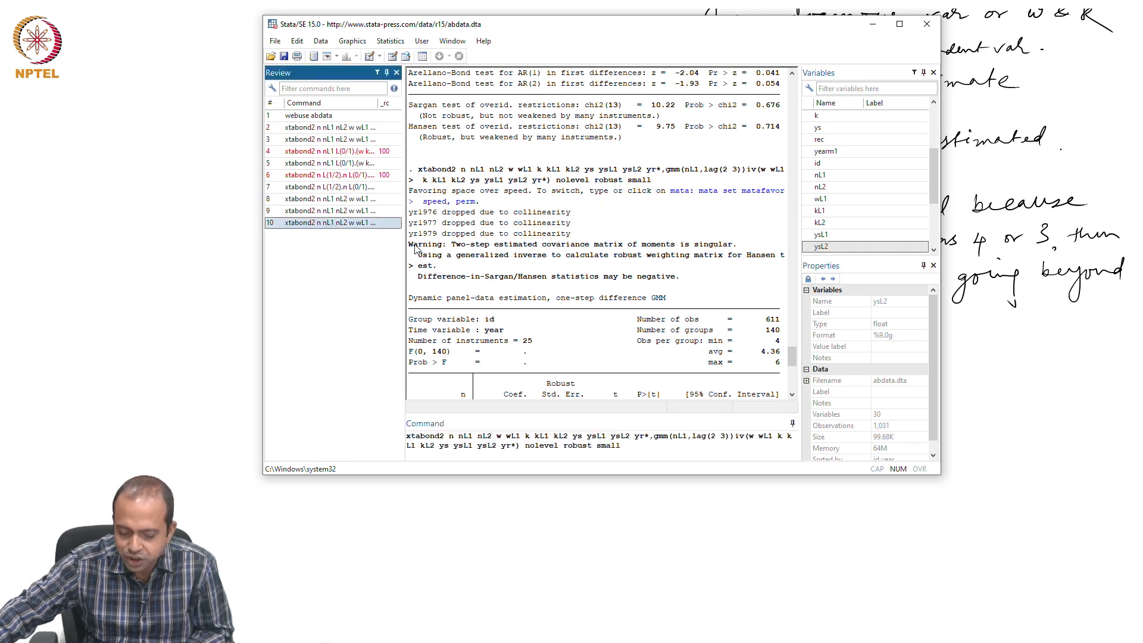
click(724, 437)
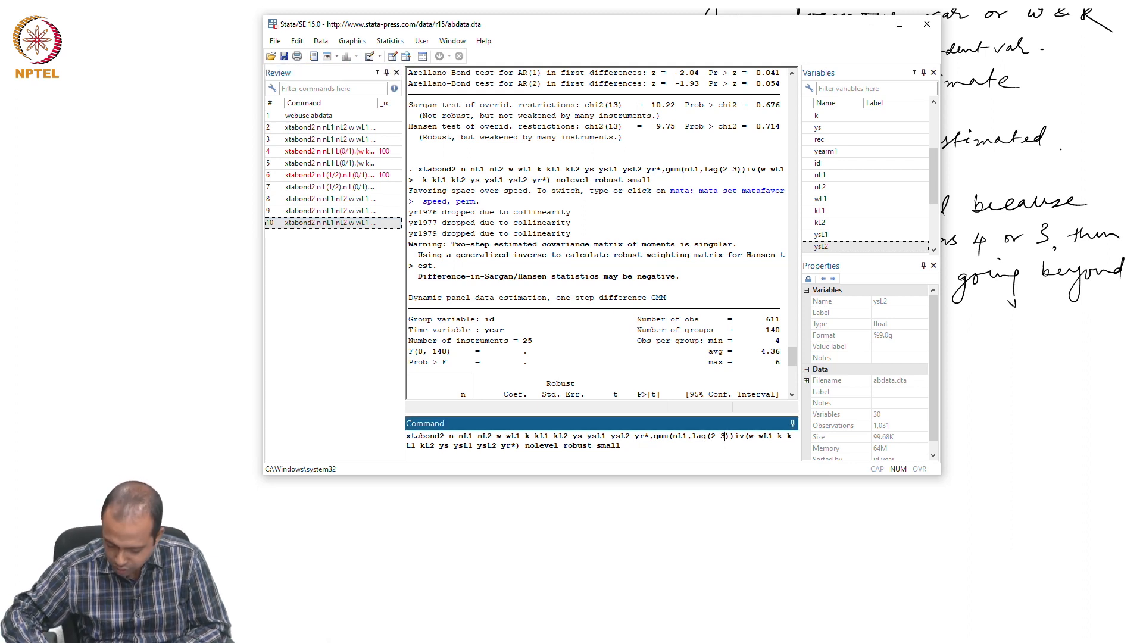
key(BackSpace)
text(5)
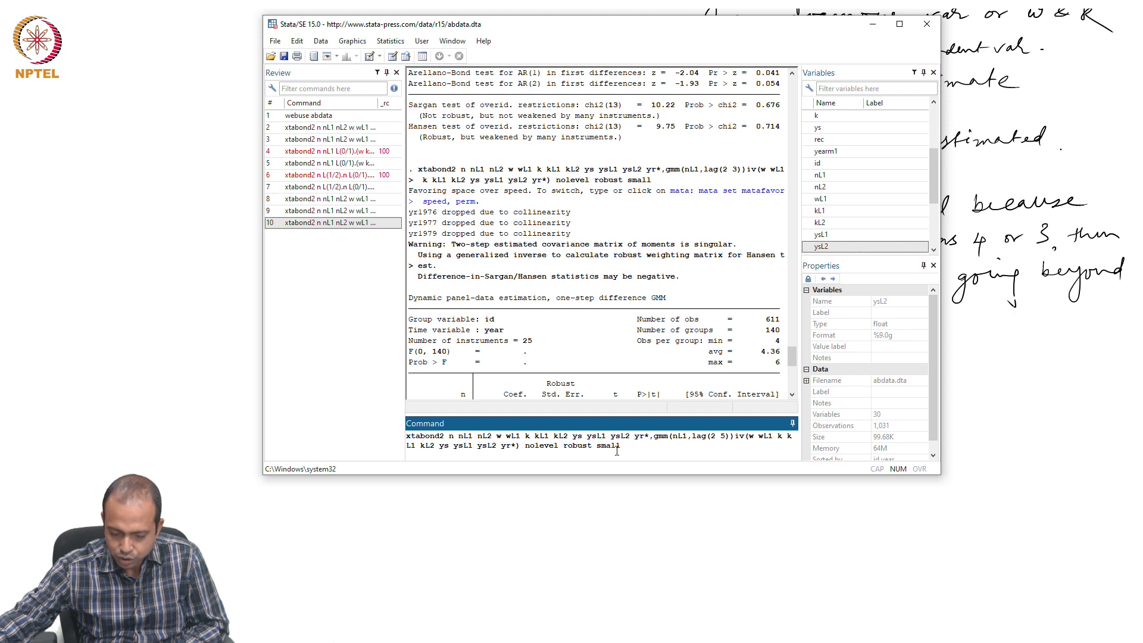
- Replace the nolevel option with two, keeping robust and small, and run the xtabond2 command
key(BackSpace)
key(BackSpace)
key(BackSpace)
key(BackSpace)
key(BackSpace)
key(BackSpace)
key(BackSpace)
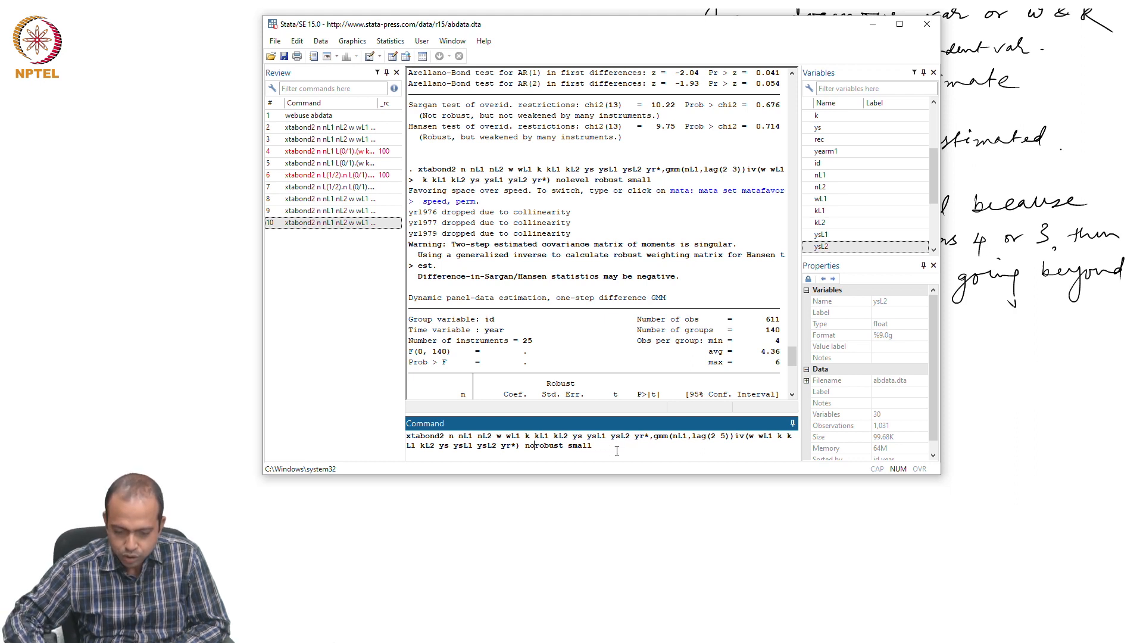
key(BackSpace)
key(BackSpace)
key(BackSpace)
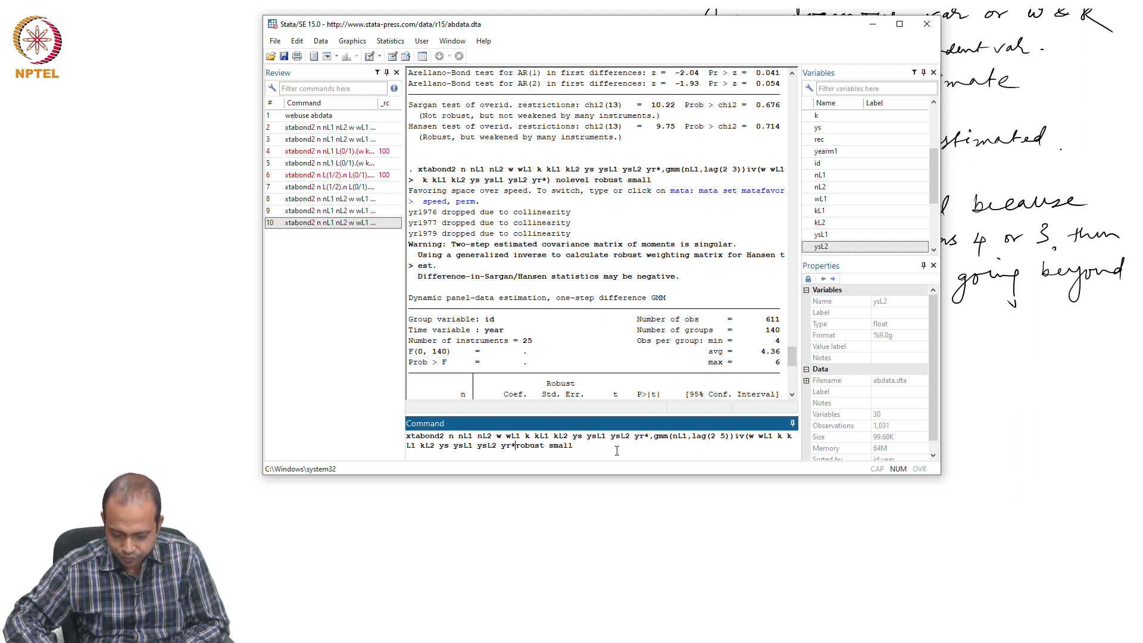
text())
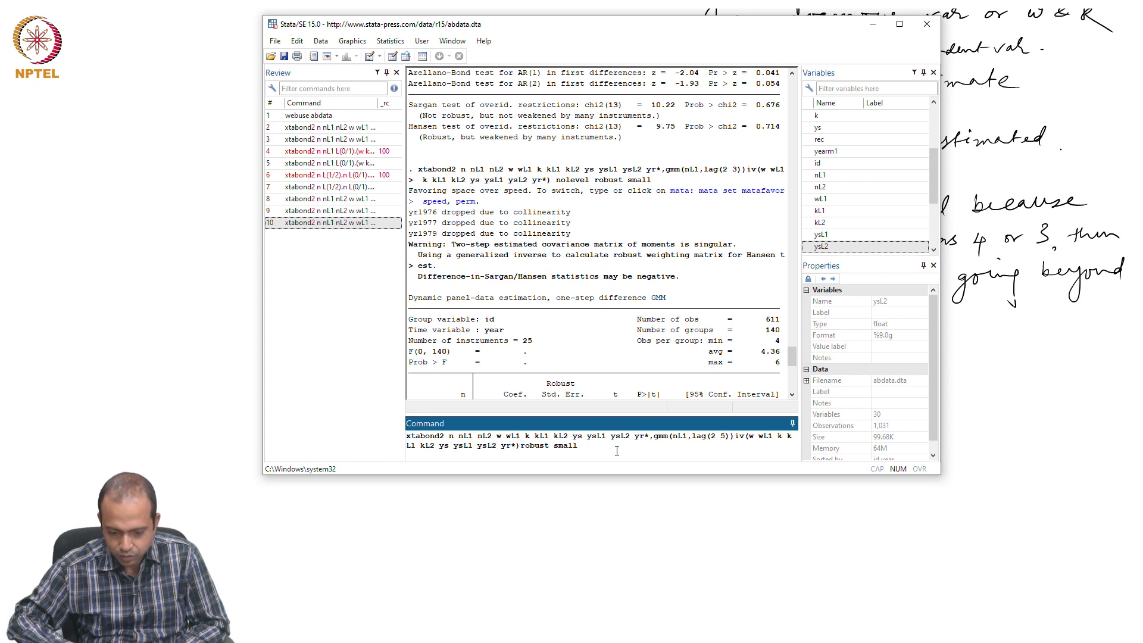
text( two)
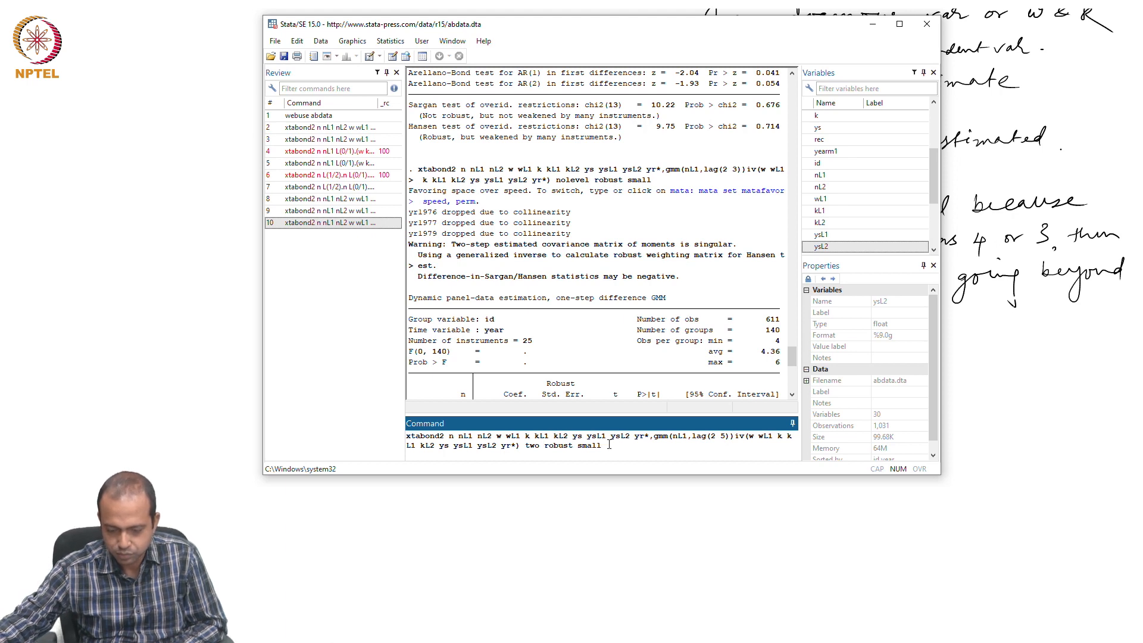
key(Return)
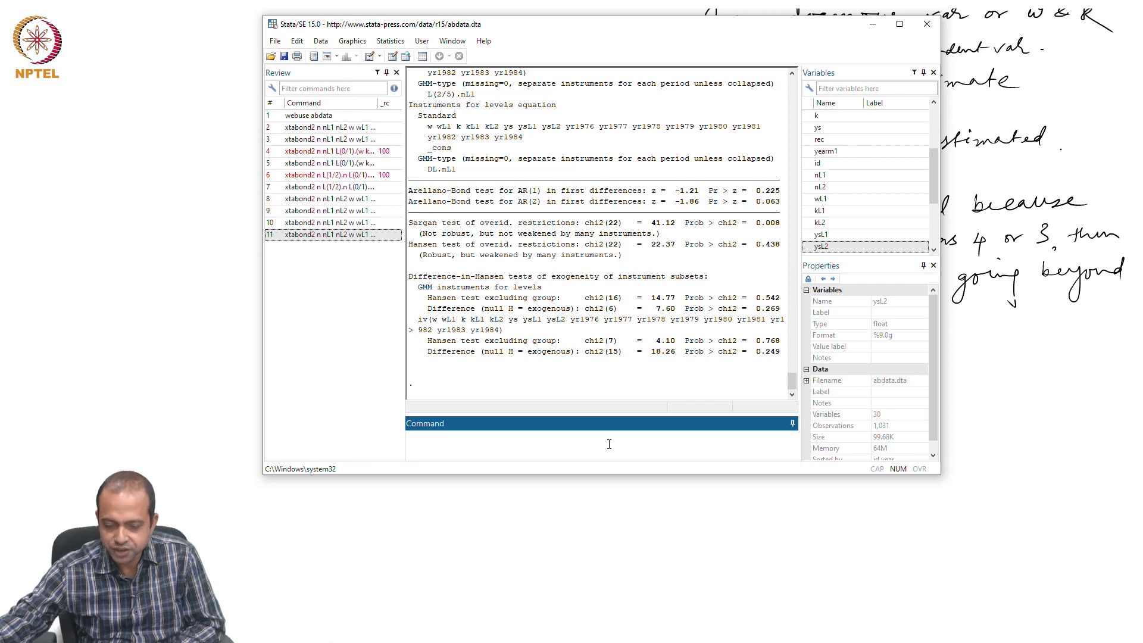
- Examine the two-step system GMM output: coefficients, instrument lists, and the Arellano-Bond, Sargan and Hansen tests
scroll(694, 310, up, 4)
scroll(694, 310, up, 5)
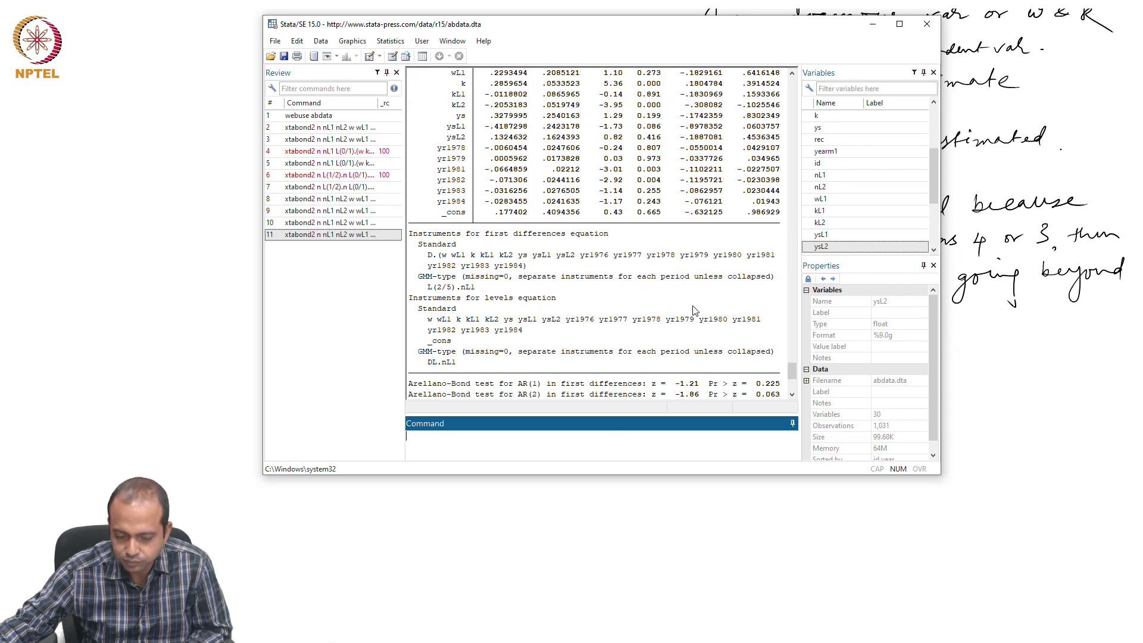
scroll(693, 310, up, 2)
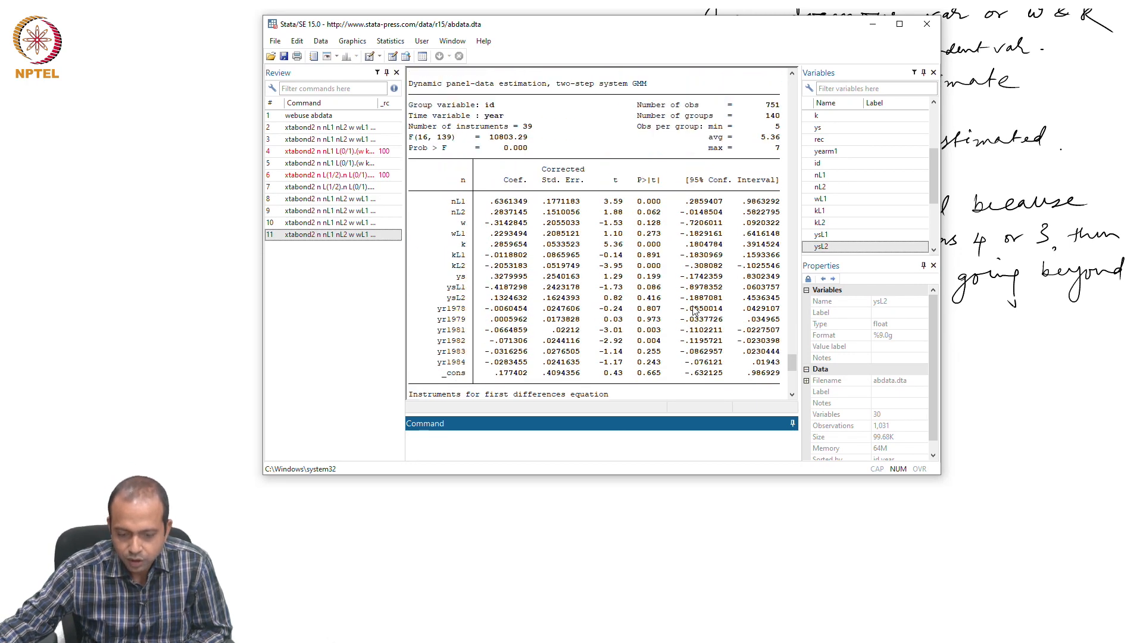
scroll(693, 310, up, 3)
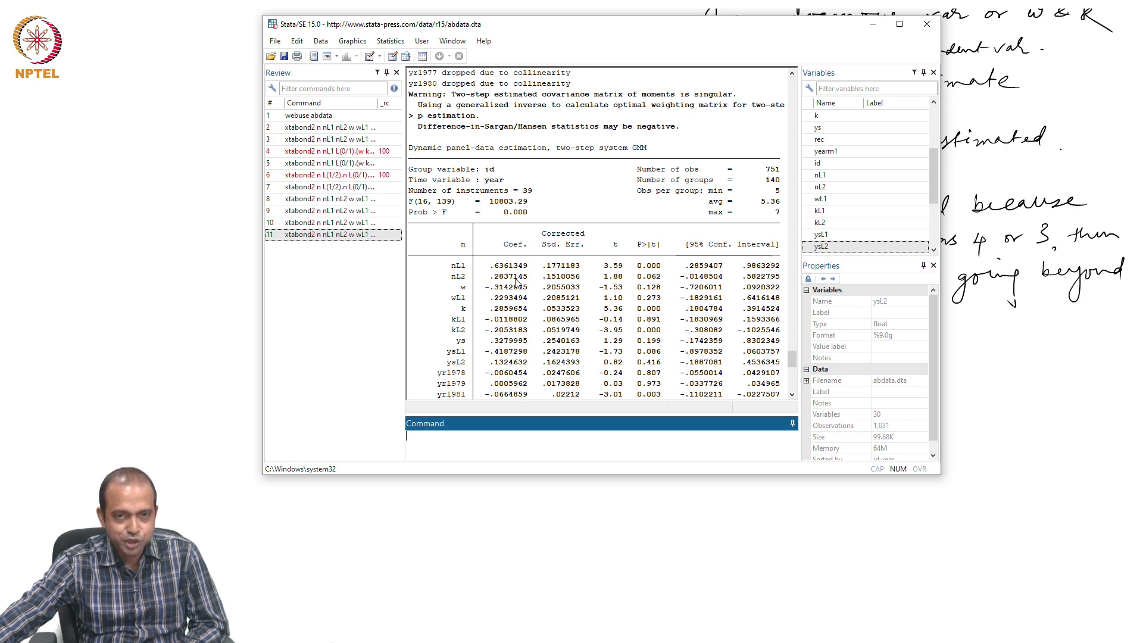
scroll(516, 283, down, 3)
scroll(517, 283, down, 6)
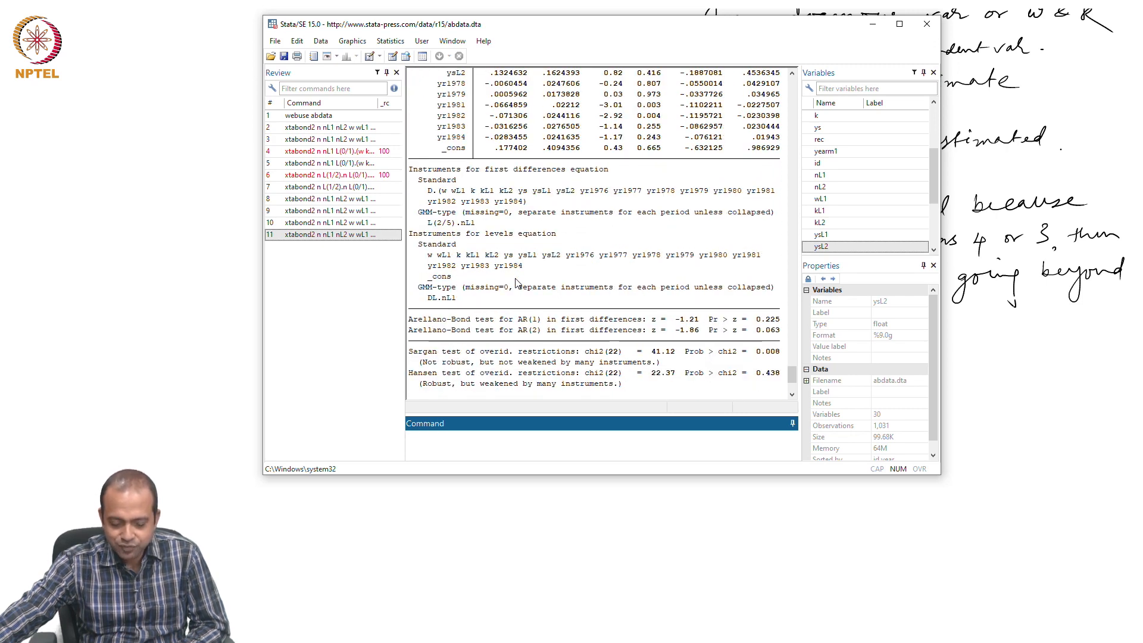
scroll(517, 284, up, 6)
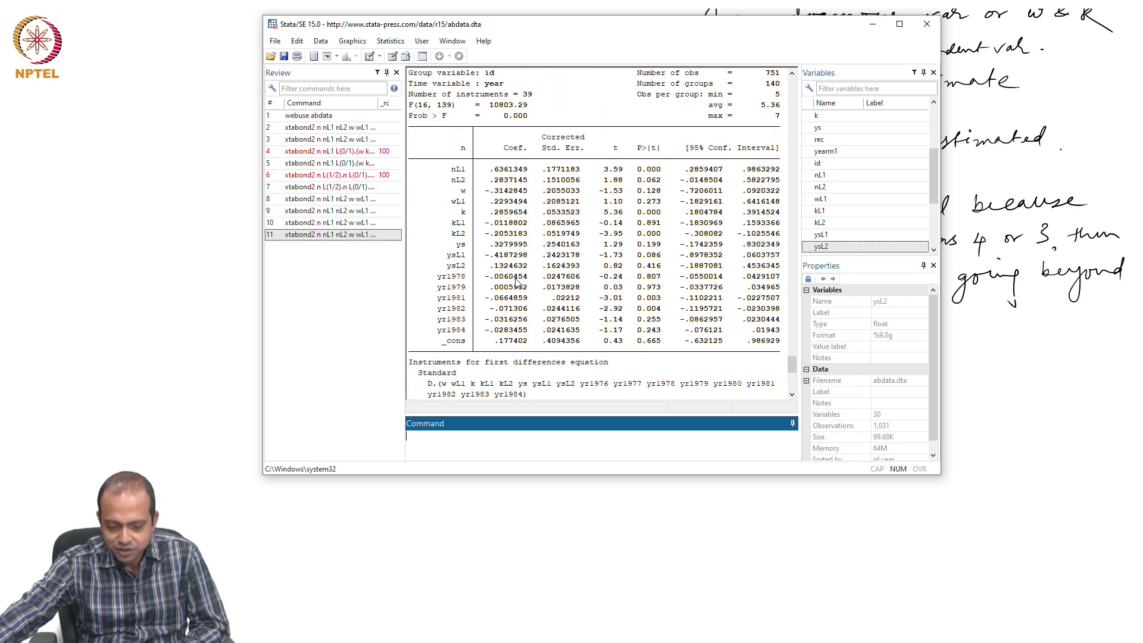
- Recall the two-step xtabond2 command, remove the lag restriction so the option reads gmm(nL1), and run it
click(378, 235)
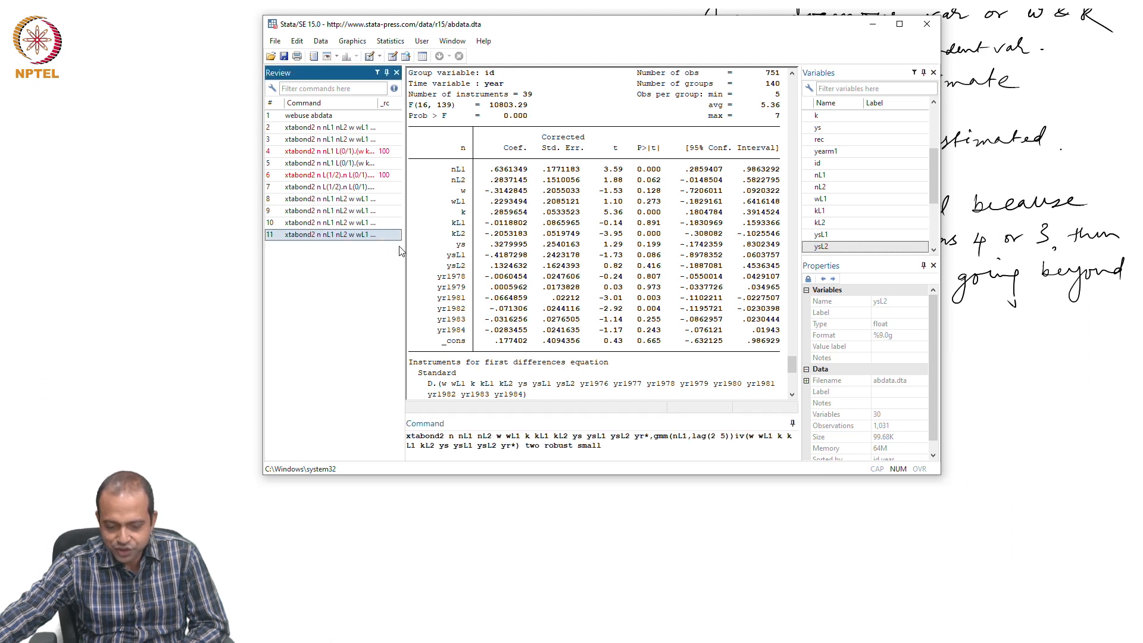
click(730, 434)
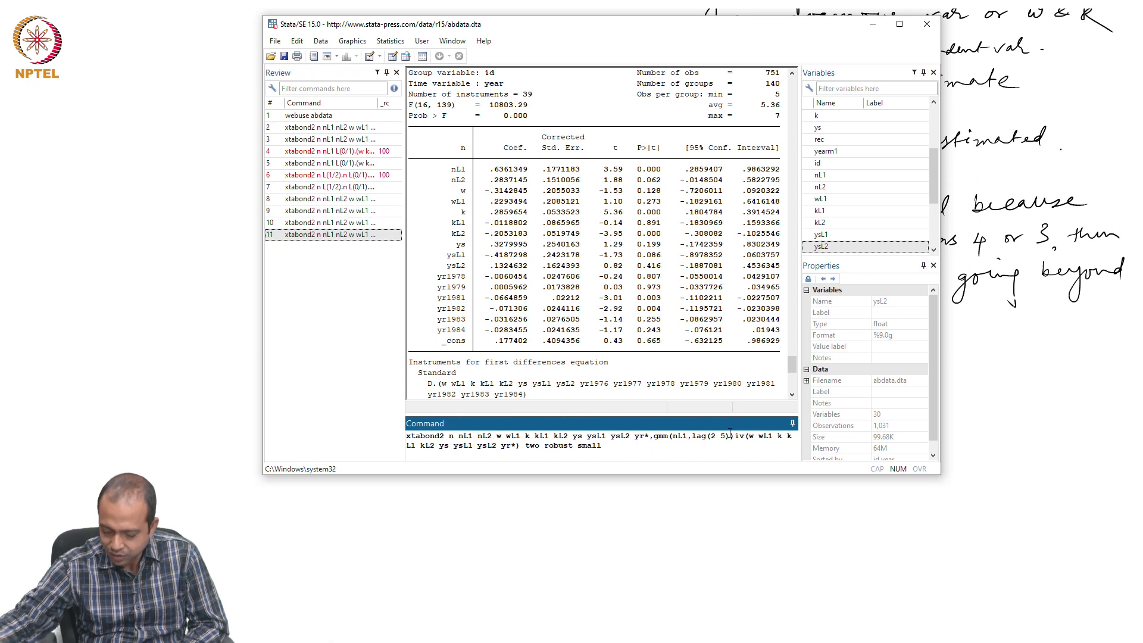
key(BackSpace)
key(BackSpace)
key(BackSpace)
key(BackSpace)
key(BackSpace)
key(BackSpace)
key(BackSpace)
key(BackSpace)
key(BackSpace)
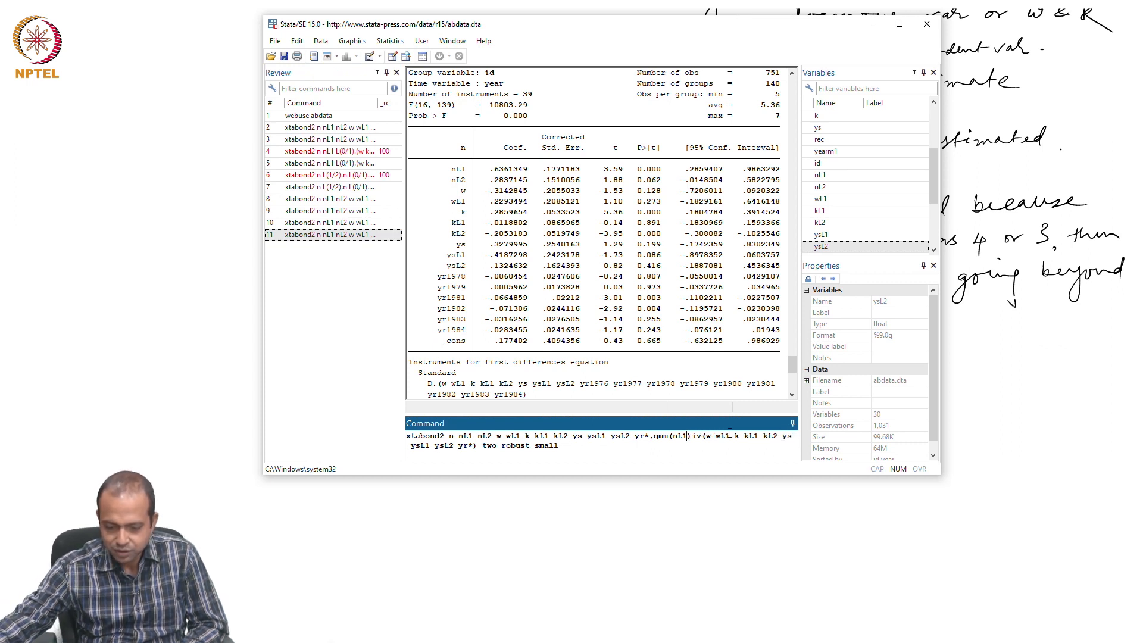
click(568, 443)
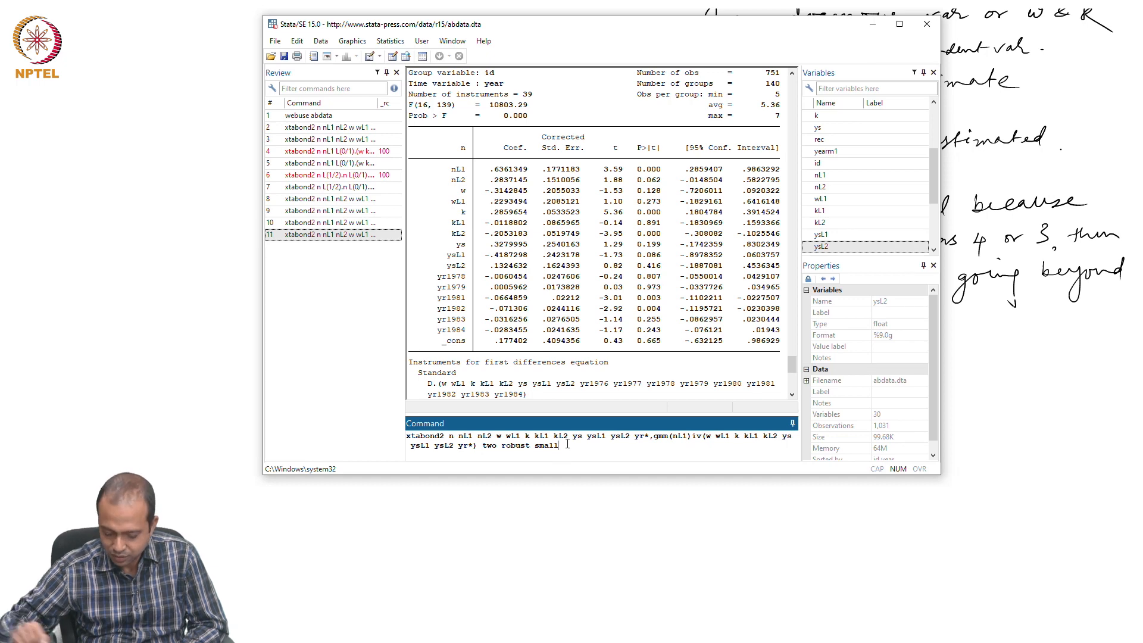
key(Return)
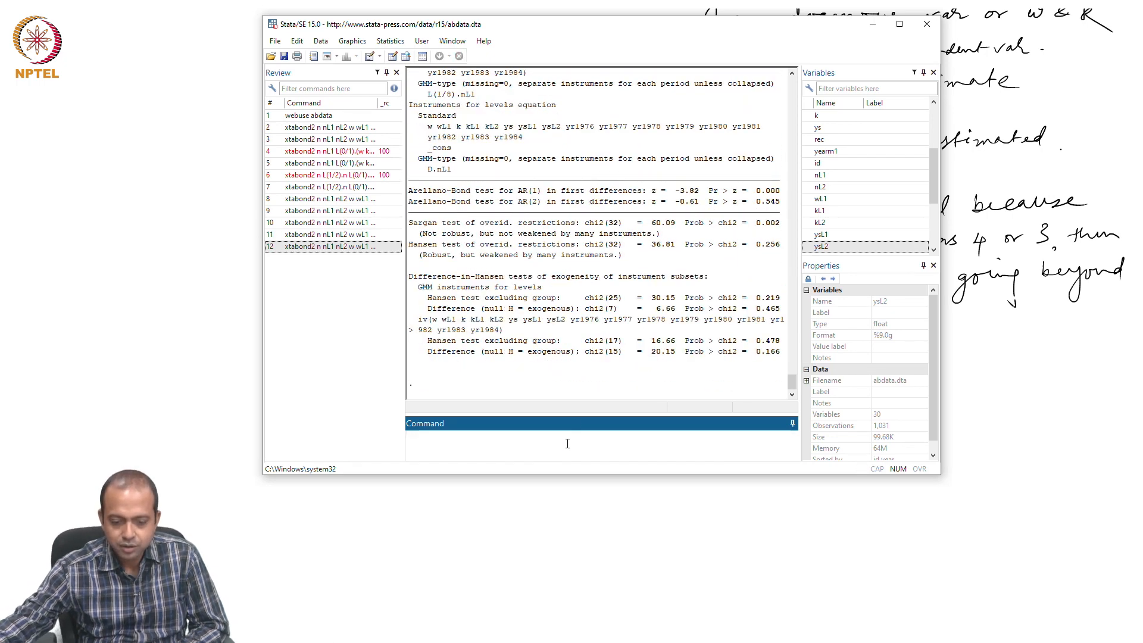
- Review the coefficients, constant, and instruments for the difference and levels equations in the system GMM output without lag restriction
scroll(614, 322, up, 10)
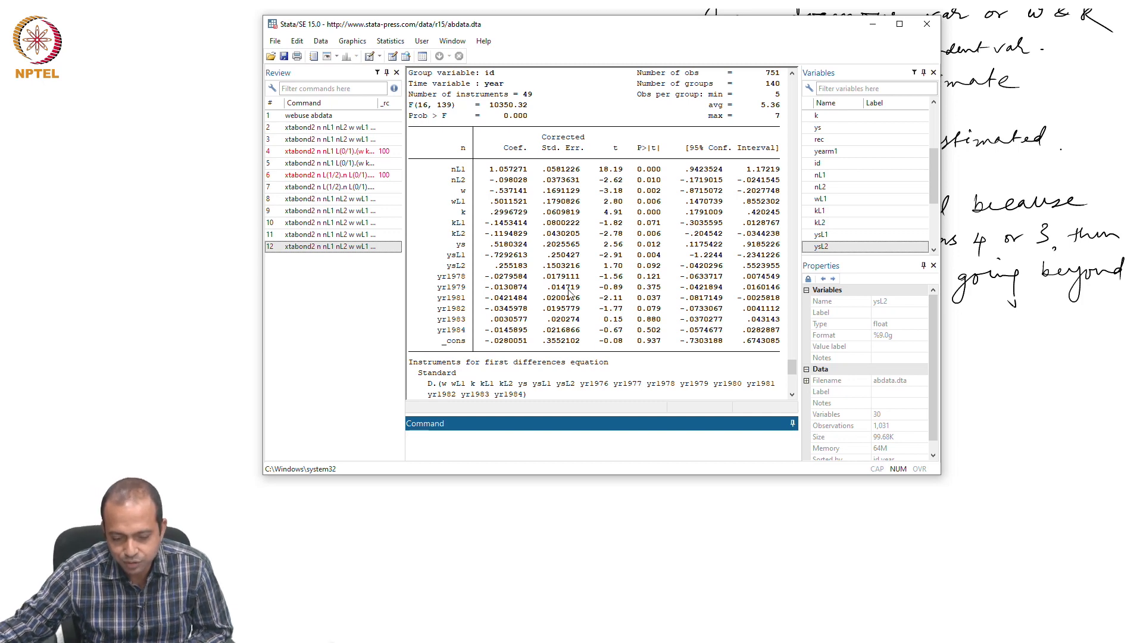
scroll(569, 292, down, 1)
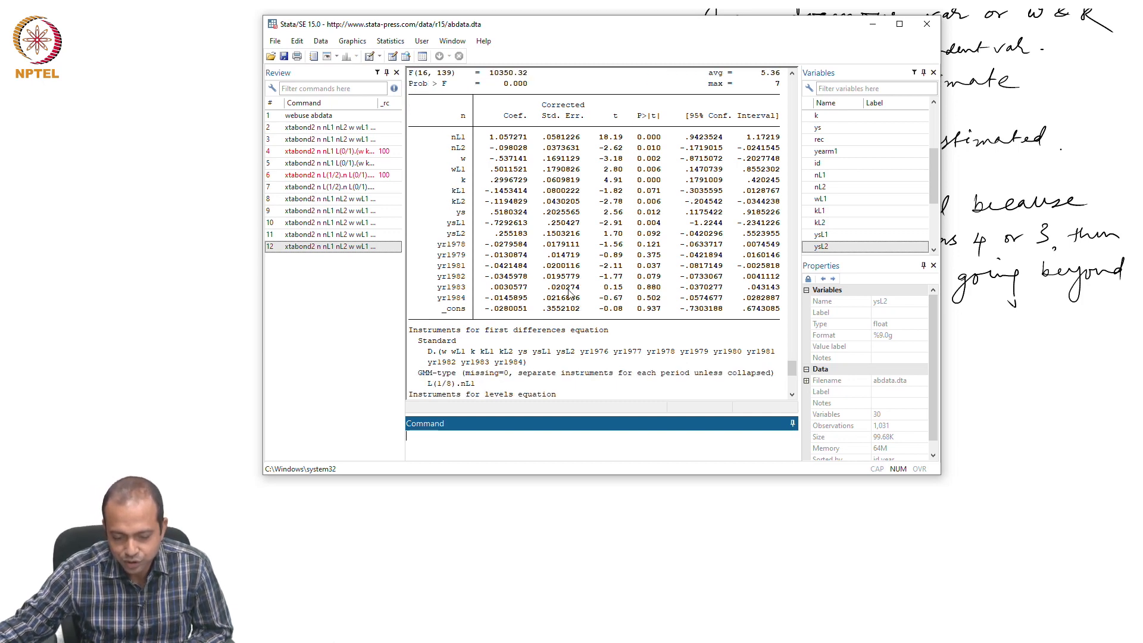
scroll(569, 292, down, 4)
scroll(570, 291, down, 5)
scroll(570, 292, up, 5)
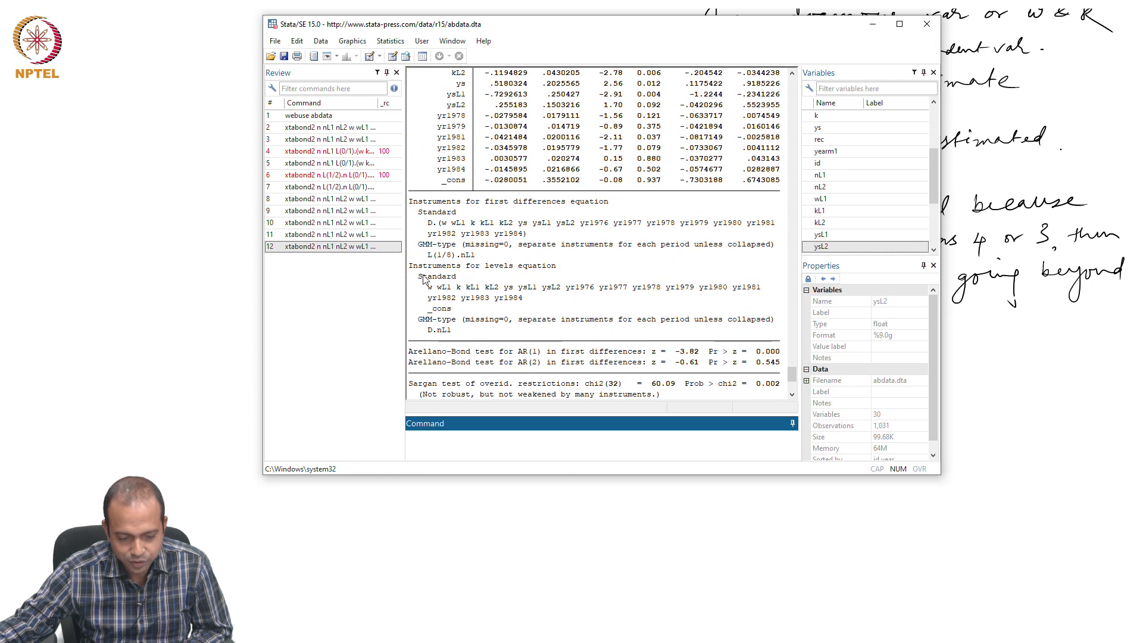
- Recall the xtabond2 command with gmm(nL1), add the nocons option, run it and review the coefficient table
click(330, 246)
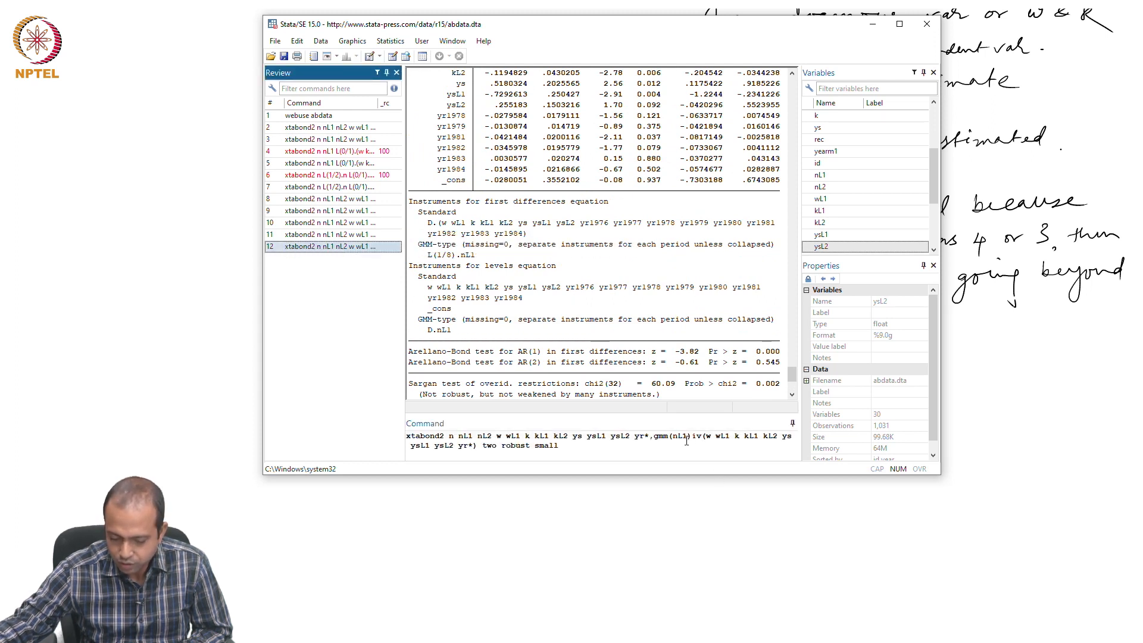
click(503, 445)
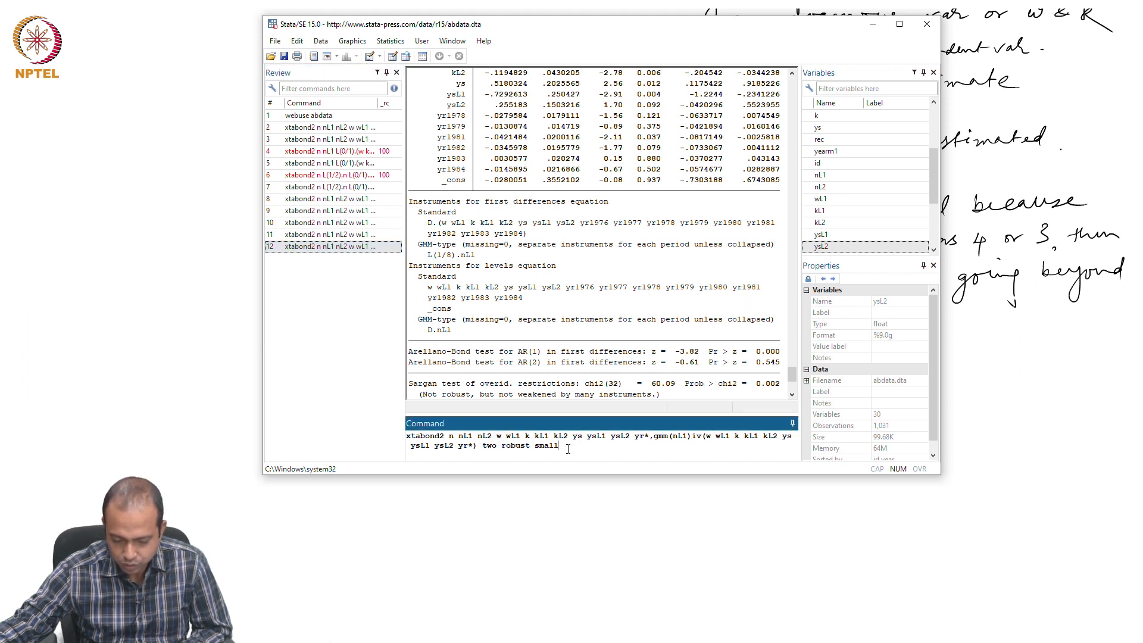
text(no)
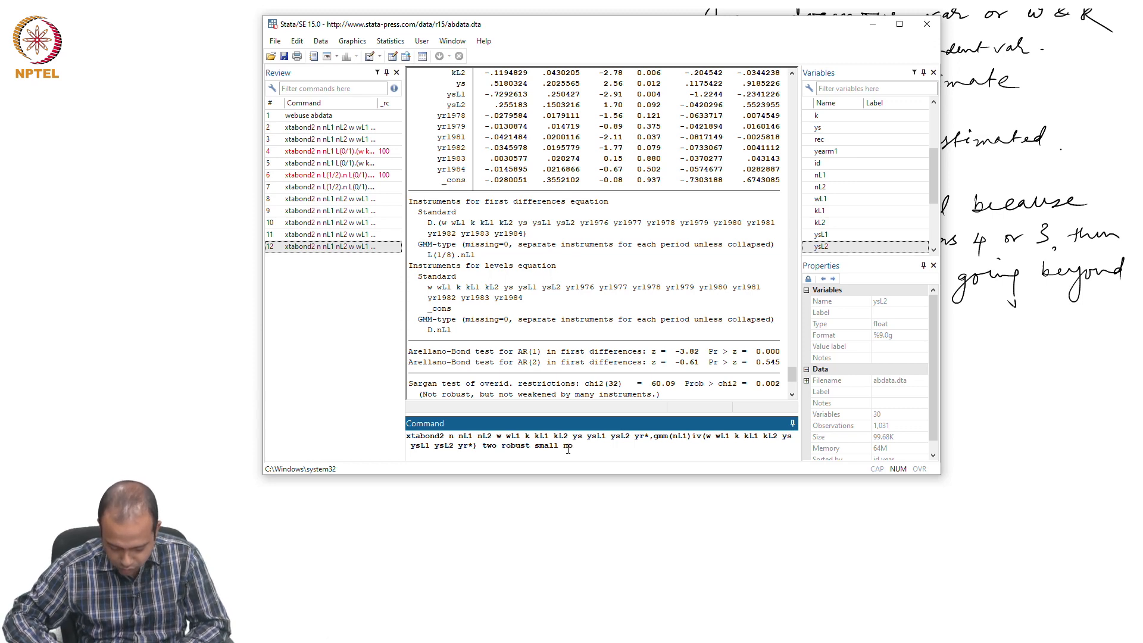
text(cons)
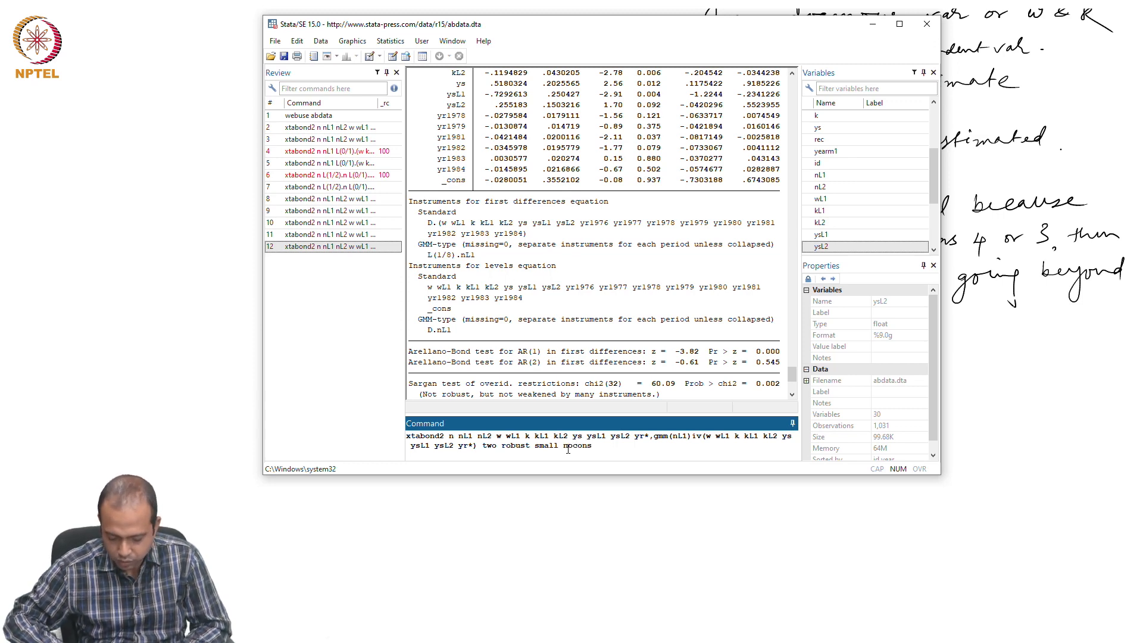
key(Return)
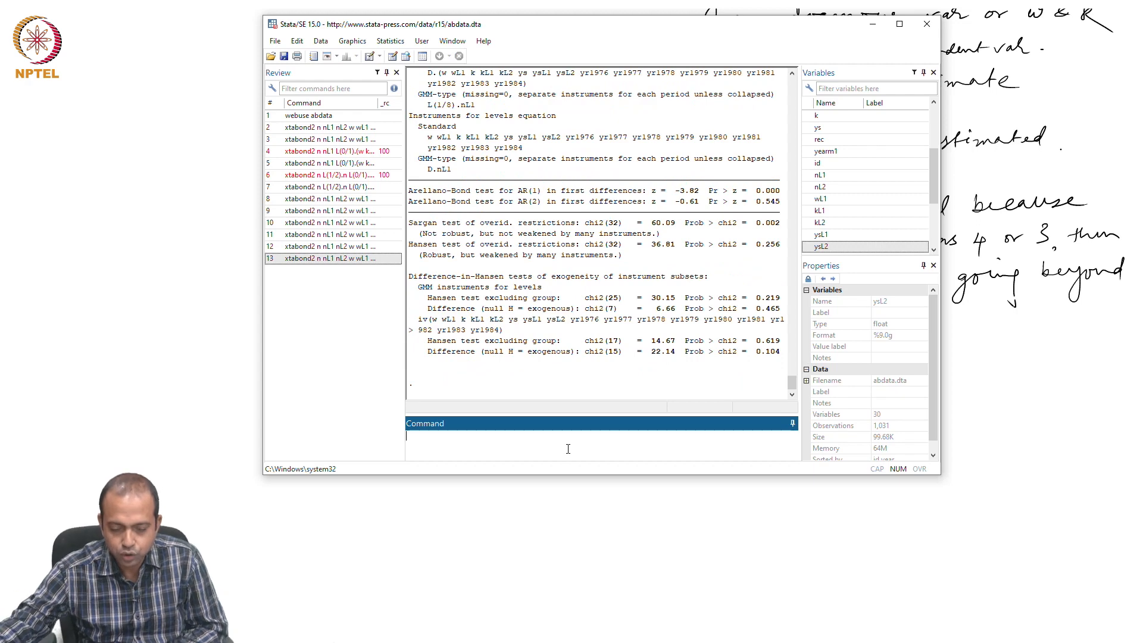
scroll(679, 304, up, 15)
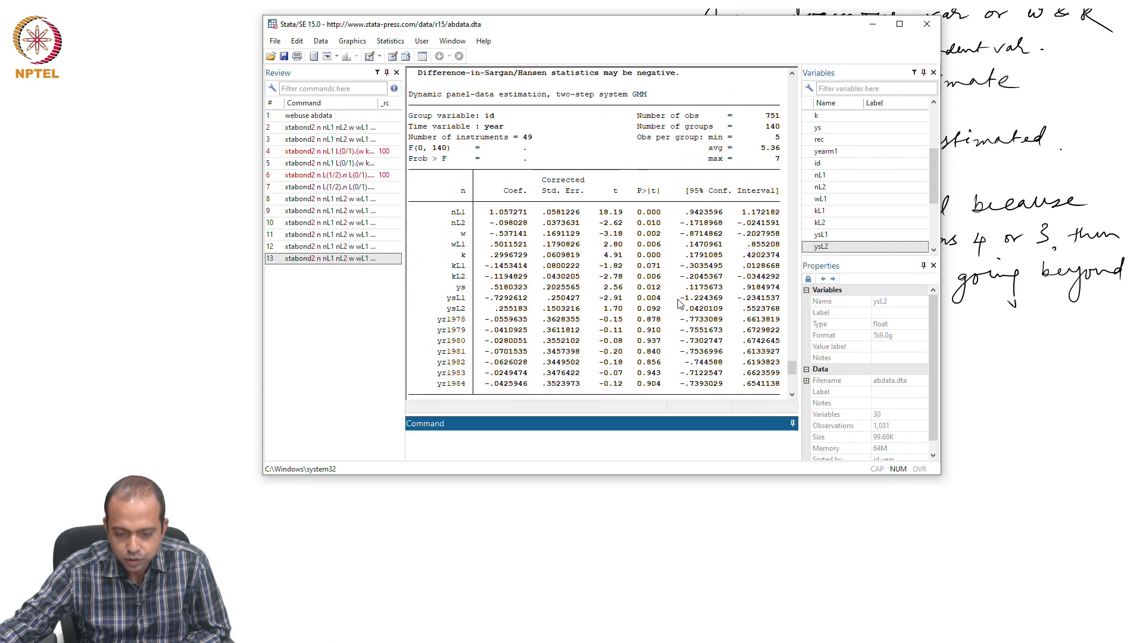
scroll(679, 304, down, 3)
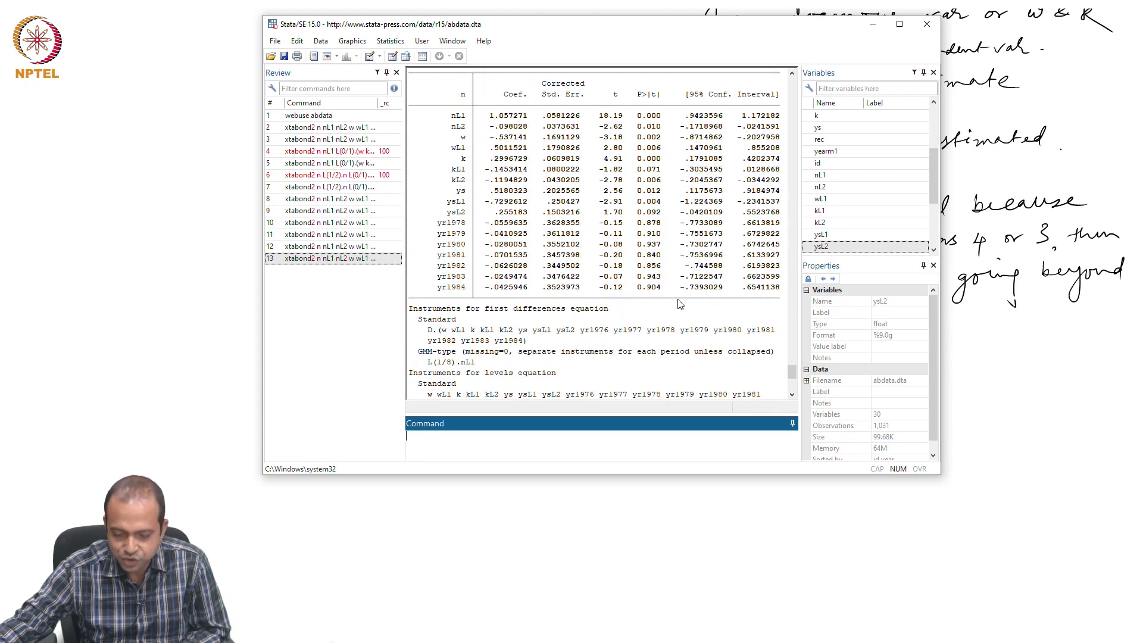
- Recall the two-step xtabond2 command with lag(2 5), set its lag limits to lag(2 4), run it and review the coefficients
scroll(680, 304, up, 4)
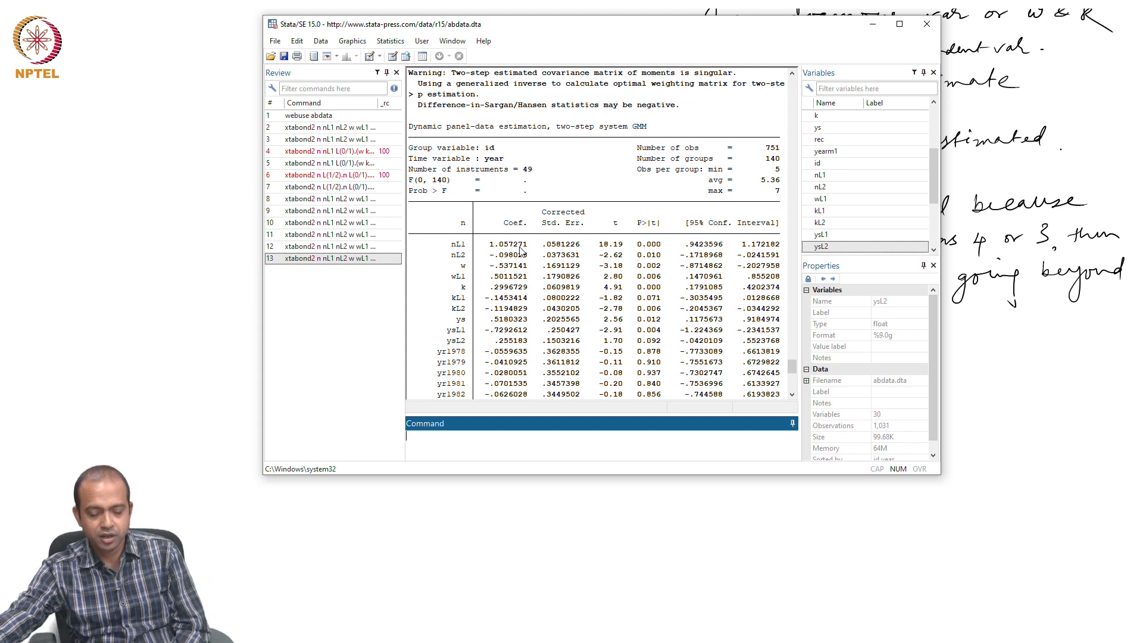
click(370, 235)
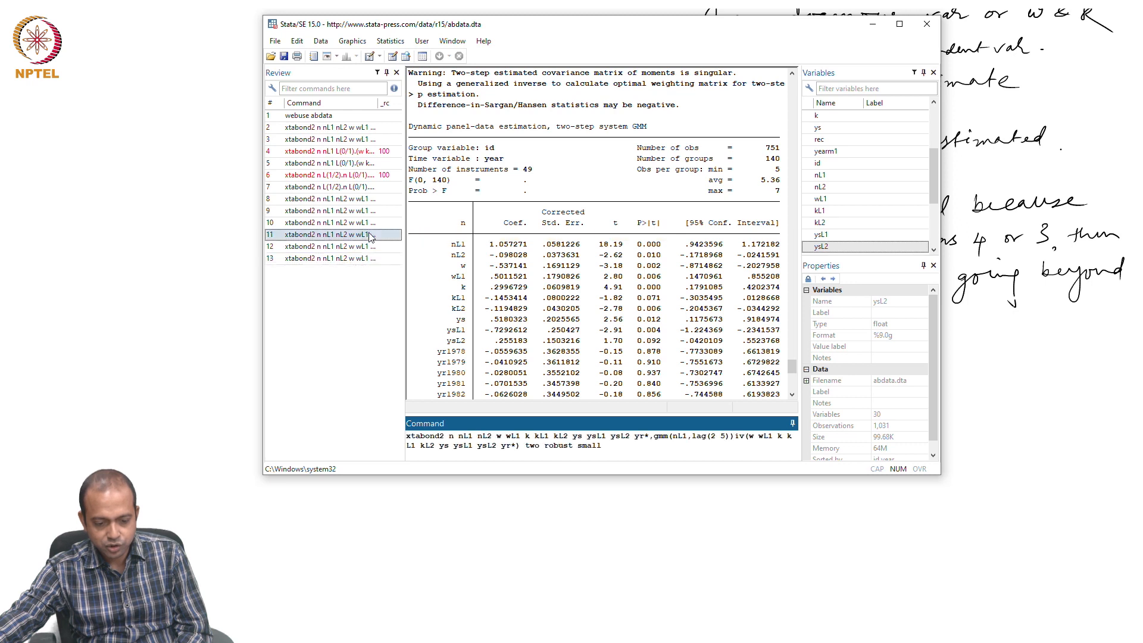
click(725, 437)
key(BackSpace)
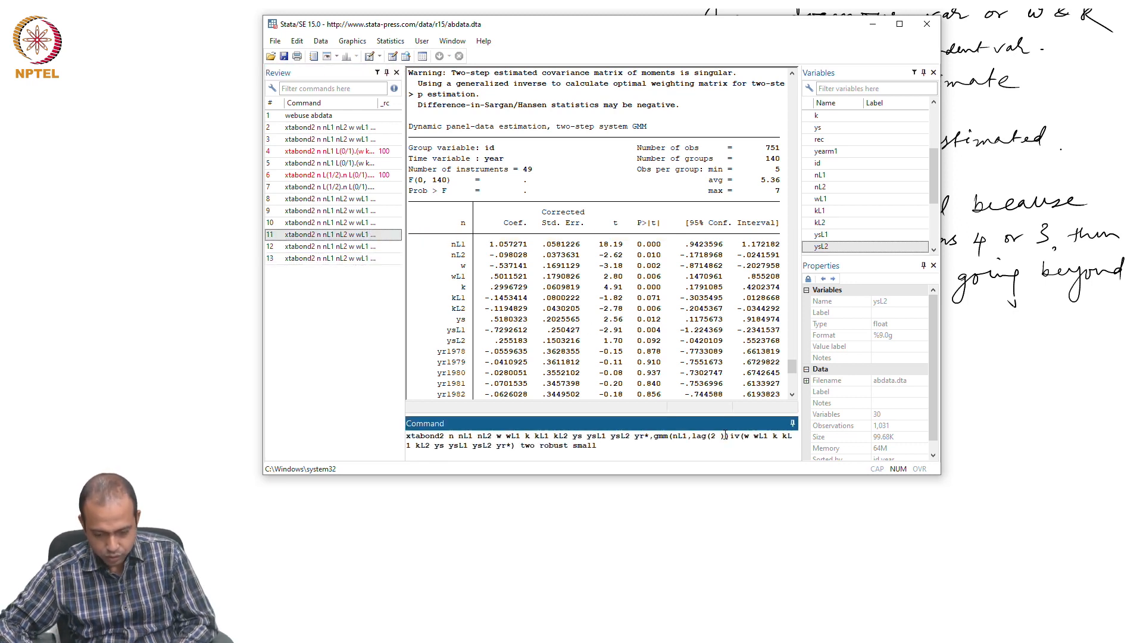
text(4)
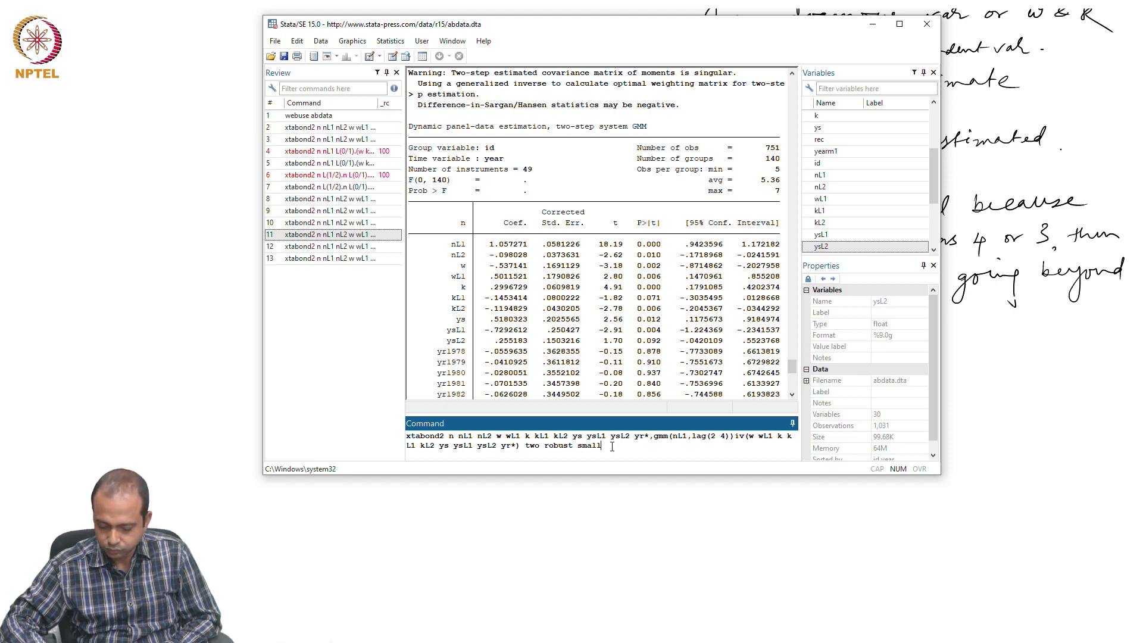
key(Return)
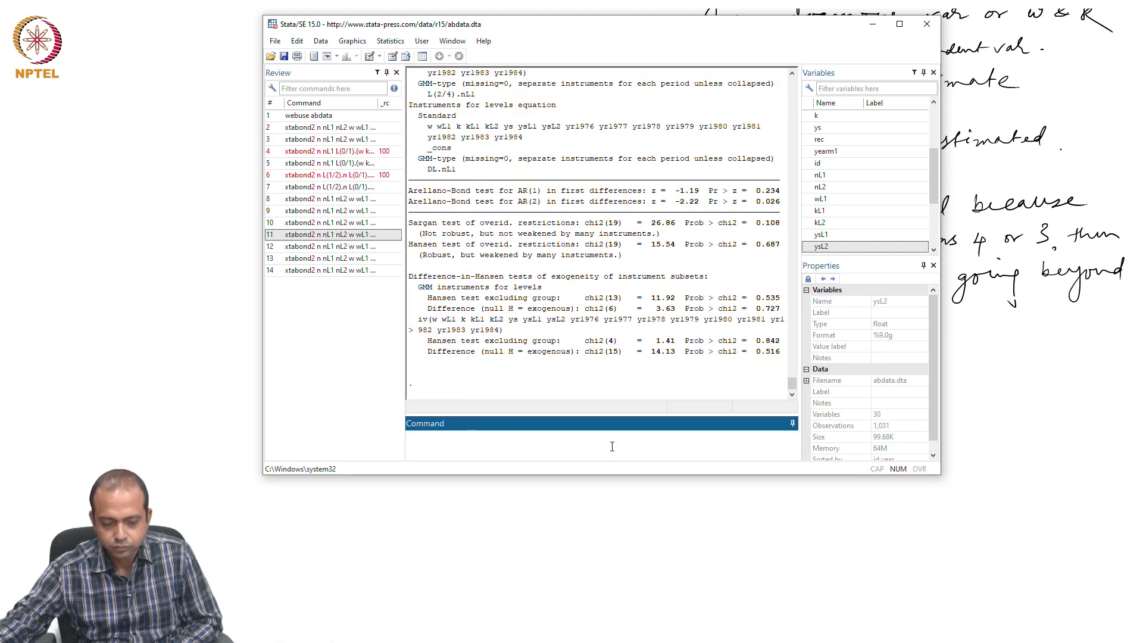
scroll(624, 330, up, 9)
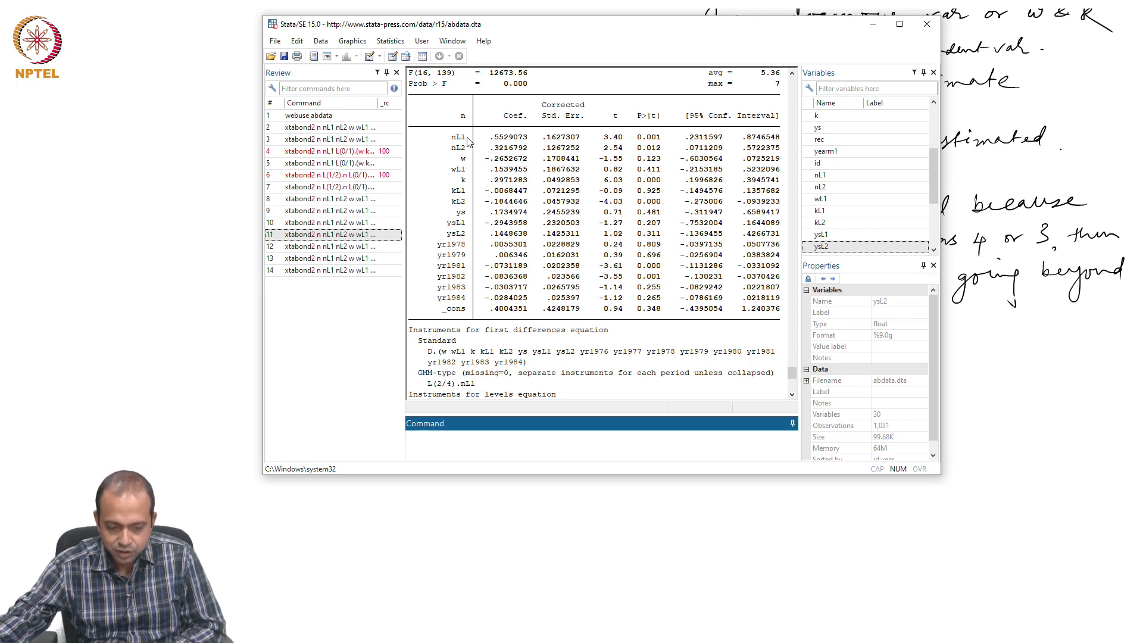
- Recall the lag(2 4) xtabond2 command and remove ys, ysL1 and ysL2 from the regressor list, keeping them in iv()
click(303, 273)
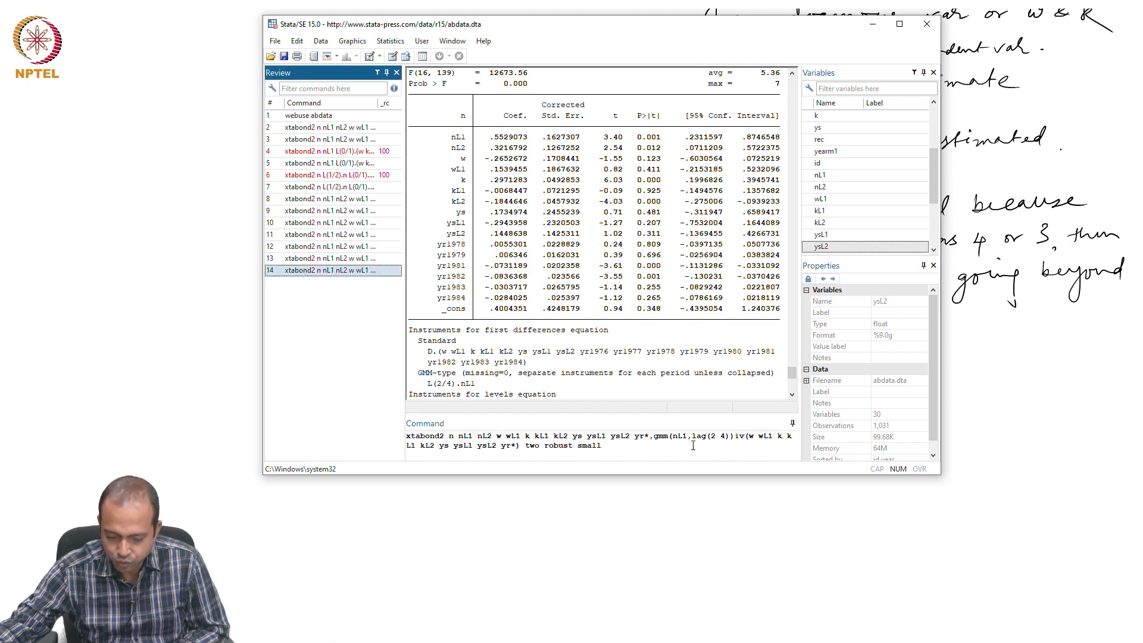
click(635, 437)
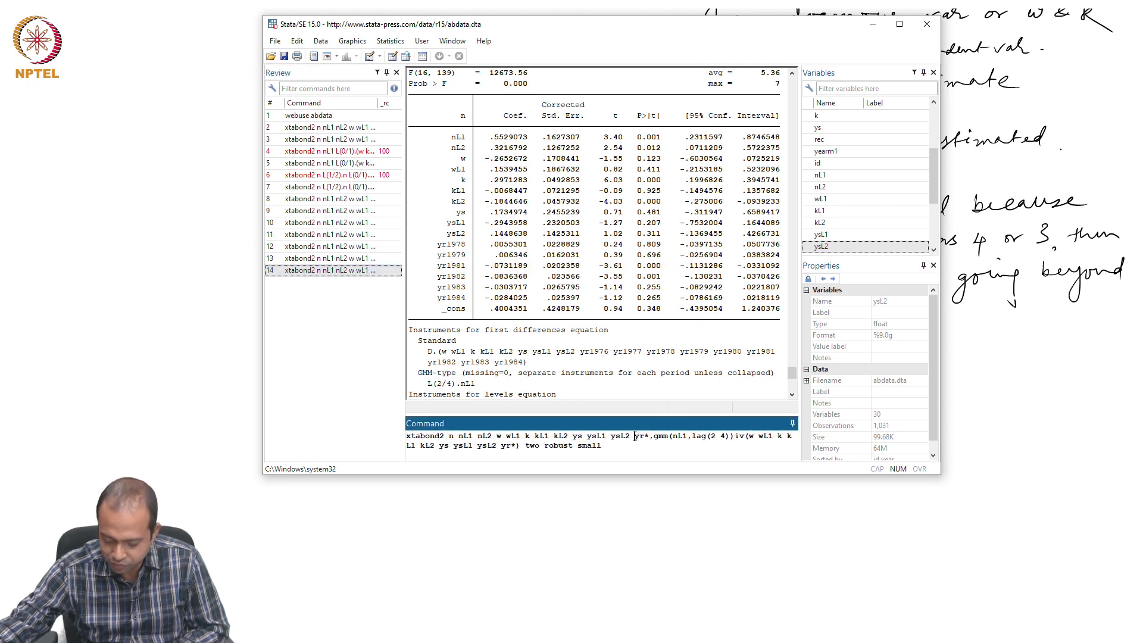
key(BackSpace)
key(BackSpace)
key(BackSpace)
key(BackSpace)
key(BackSpace)
key(BackSpace)
key(BackSpace)
key(BackSpace)
key(BackSpace)
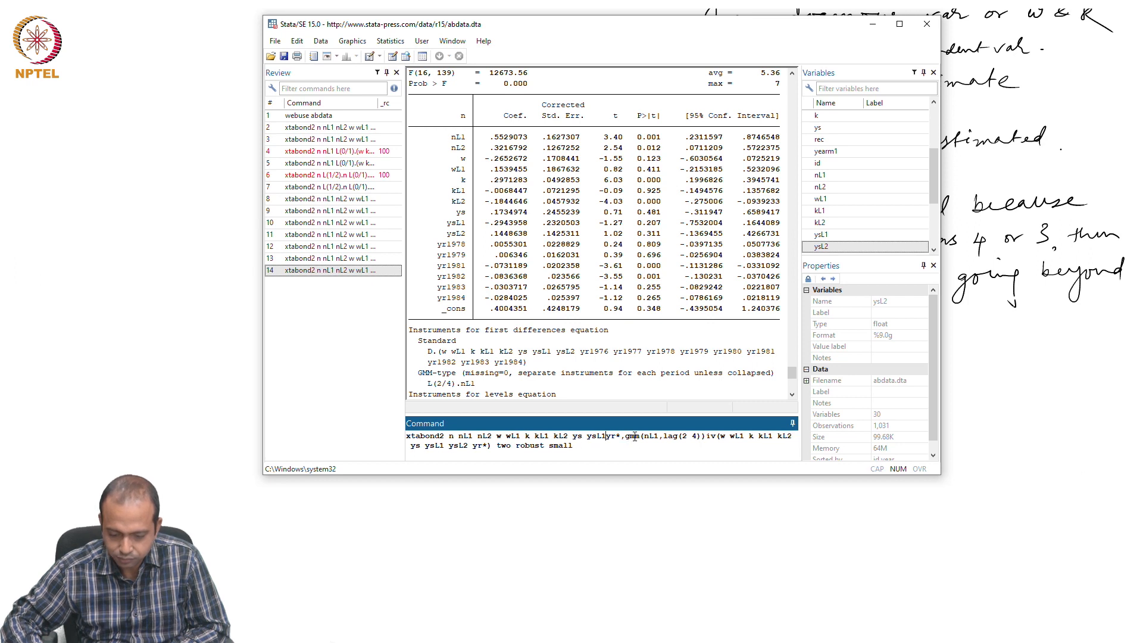
key(BackSpace)
key(BackSpace)
key(BackSpace)
key(BackSpace)
key(BackSpace)
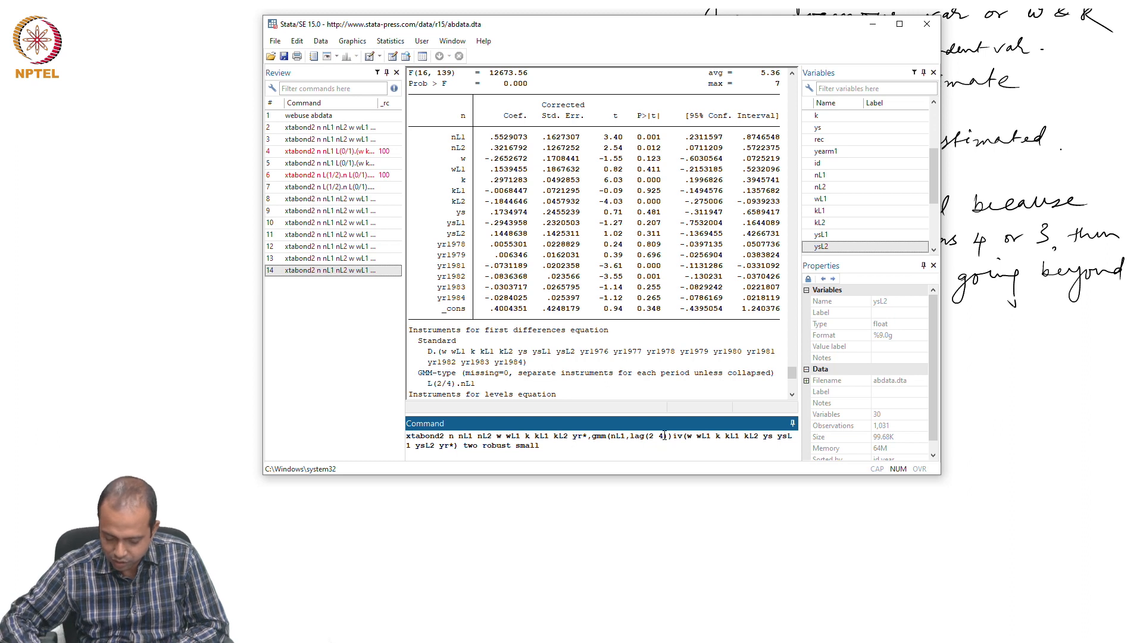
- Set the lag limits in gmm() to lag(2 5), run the command, and review the coefficients, instruments and Arellano-Bond tests
key(BackSpace)
text(5)
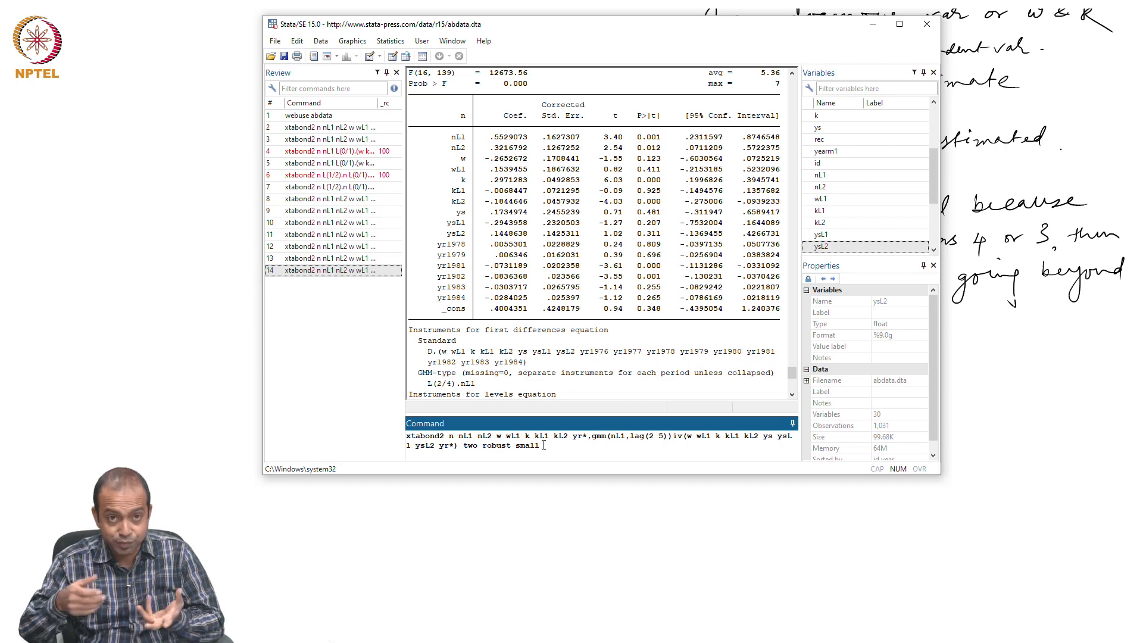
key(Return)
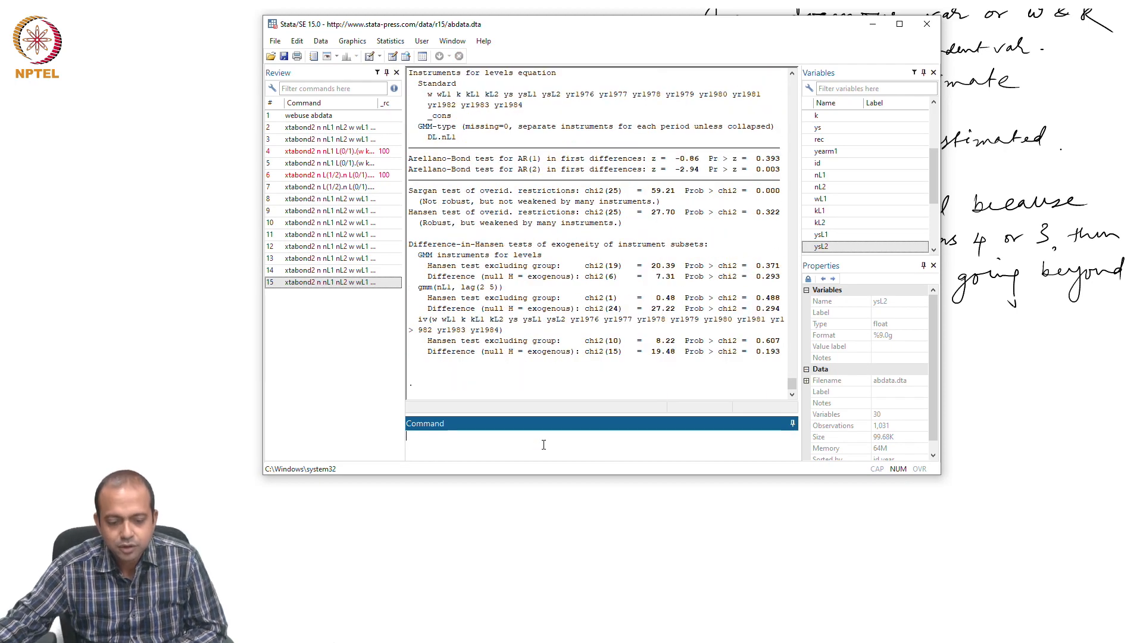
scroll(640, 352, up, 10)
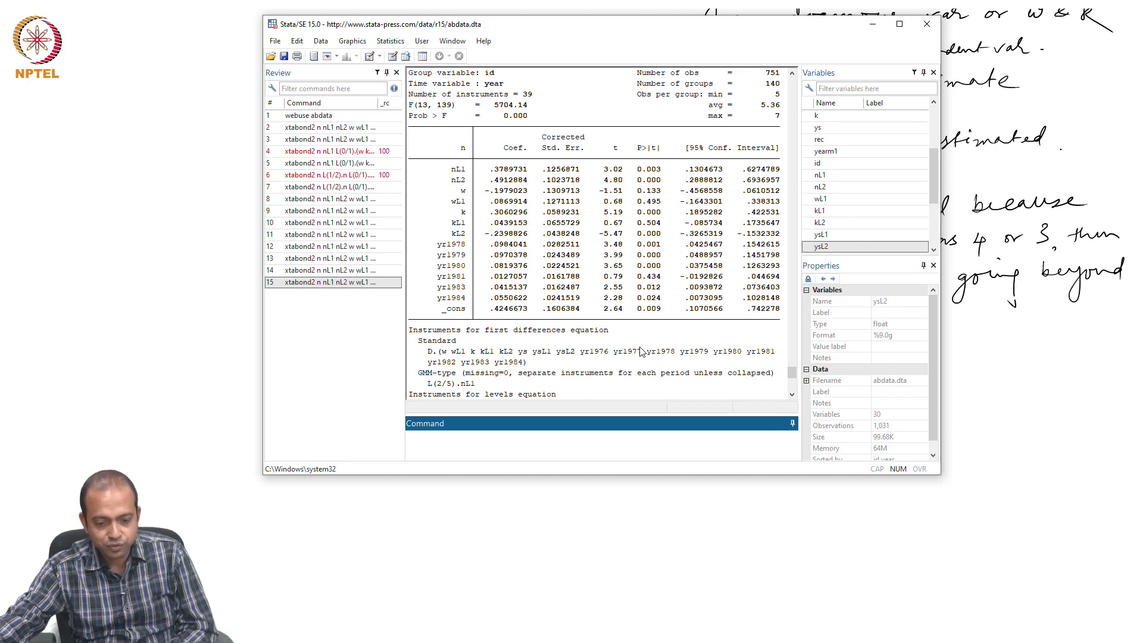
scroll(640, 353, down, 4)
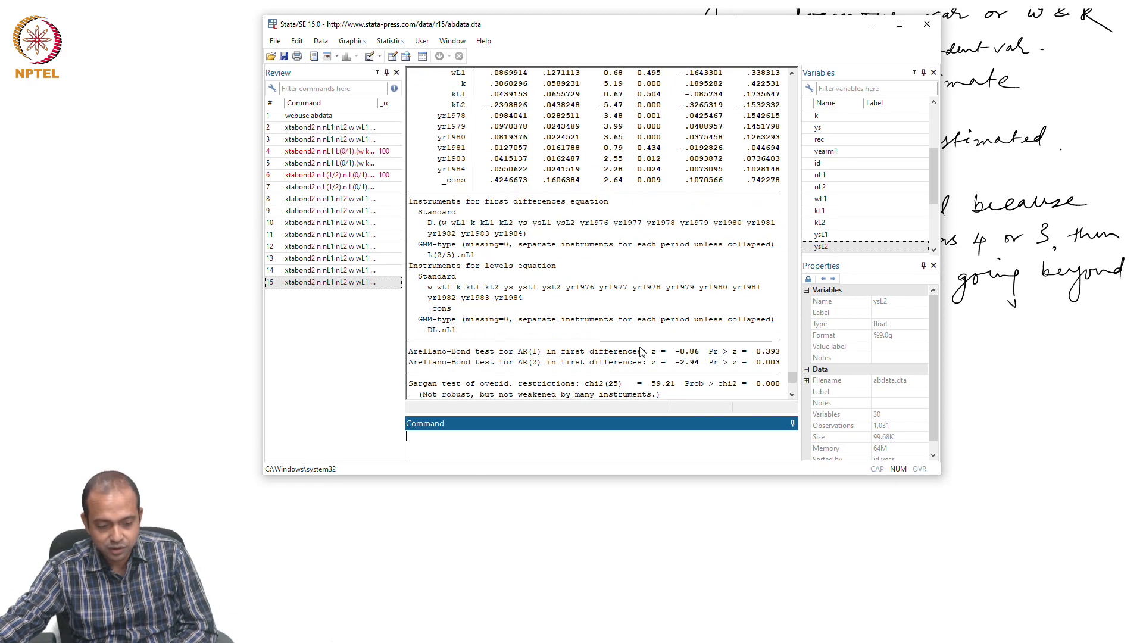
- Recall the last xtabond2 command, remove nL2 from the regressors, and run the two-step estimation
click(287, 284)
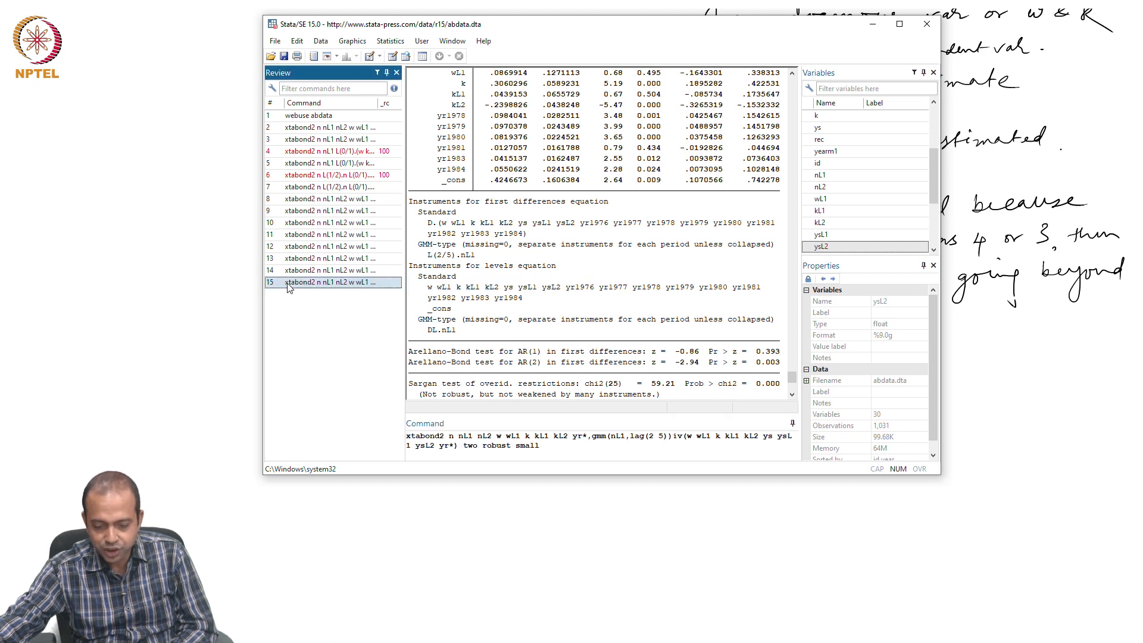
click(498, 434)
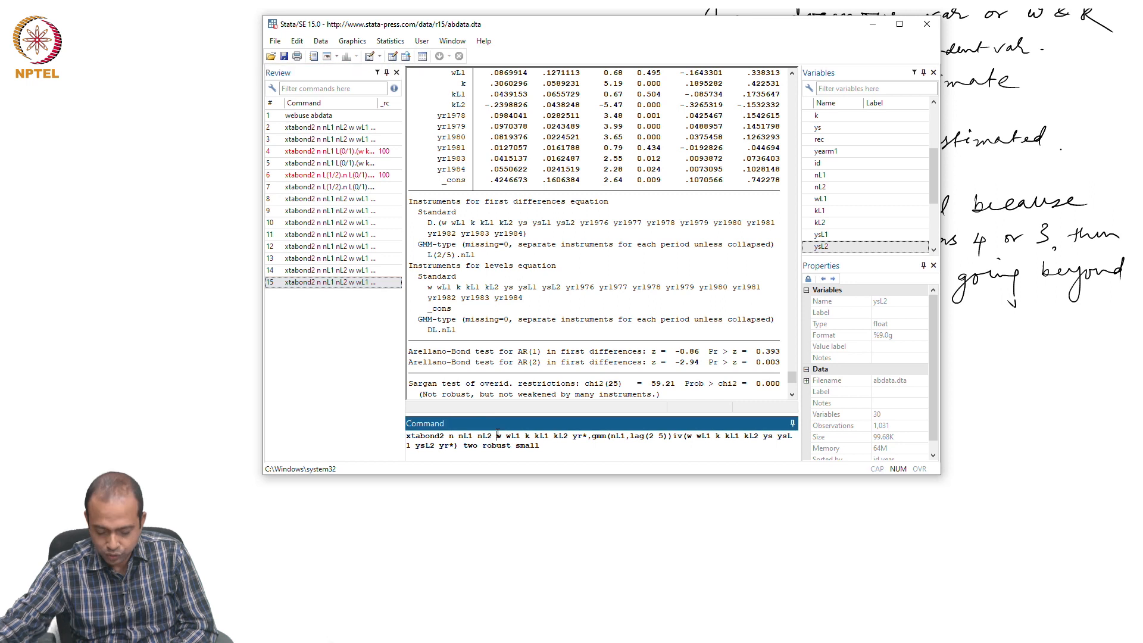
key(BackSpace)
key(BackSpace)
key(BackSpace)
key(BackSpace)
key(BackSpace)
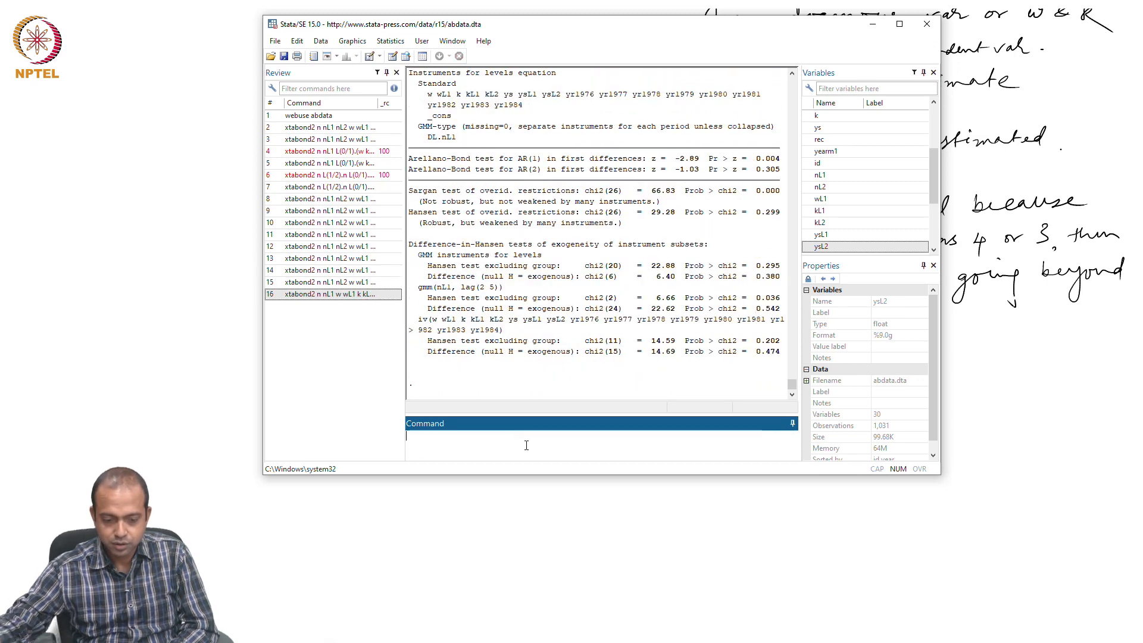
- Examine the system GMM output without nL2: the command, dropped years, coefficients, instrument lists and Arellano-Bond tests
scroll(544, 265, up, 4)
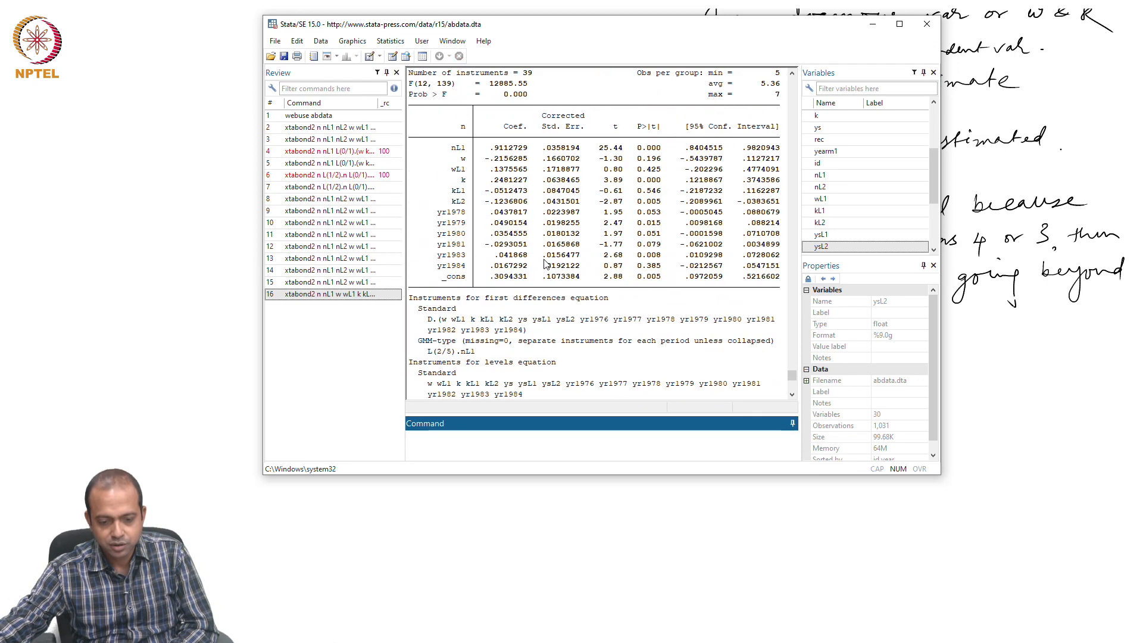
scroll(544, 265, up, 2)
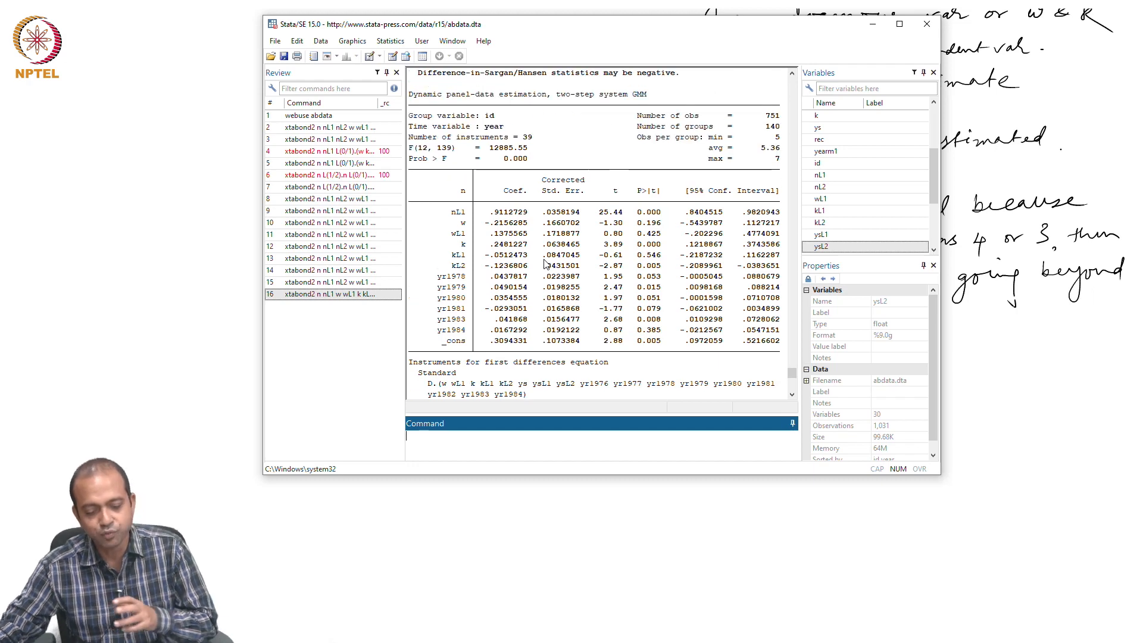
scroll(543, 265, down, 8)
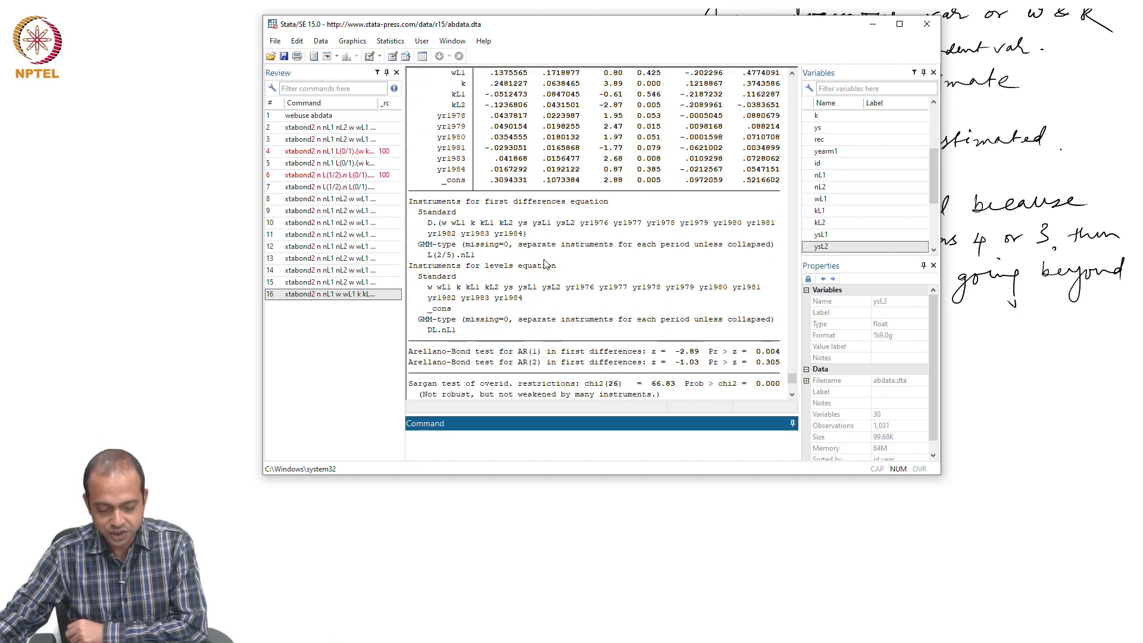
scroll(544, 265, up, 5)
scroll(544, 265, up, 6)
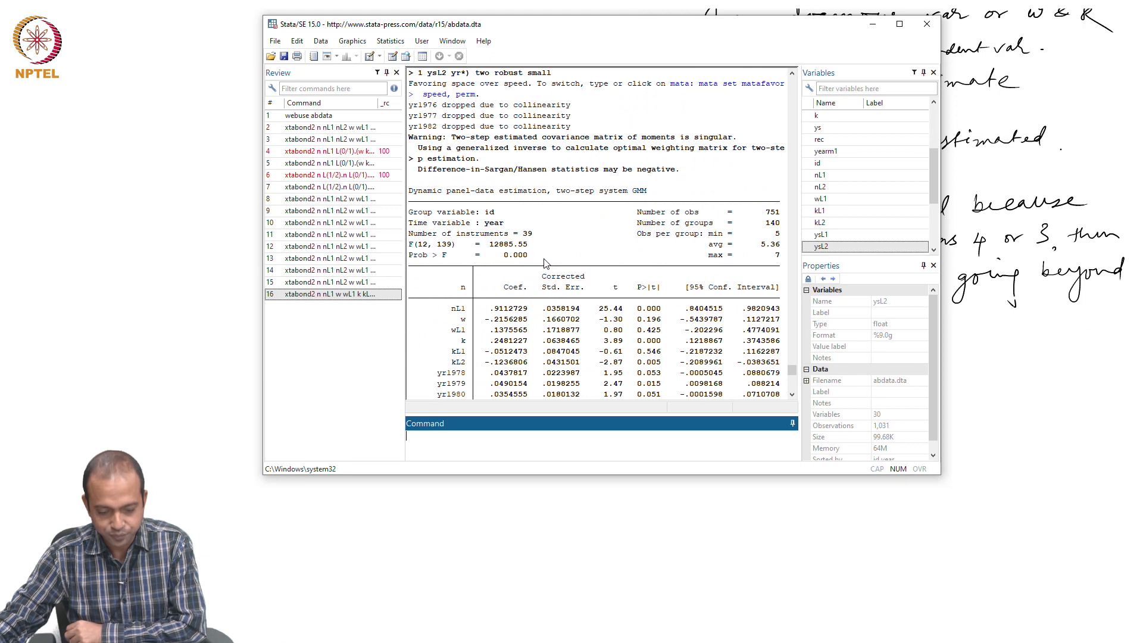
scroll(543, 265, up, 1)
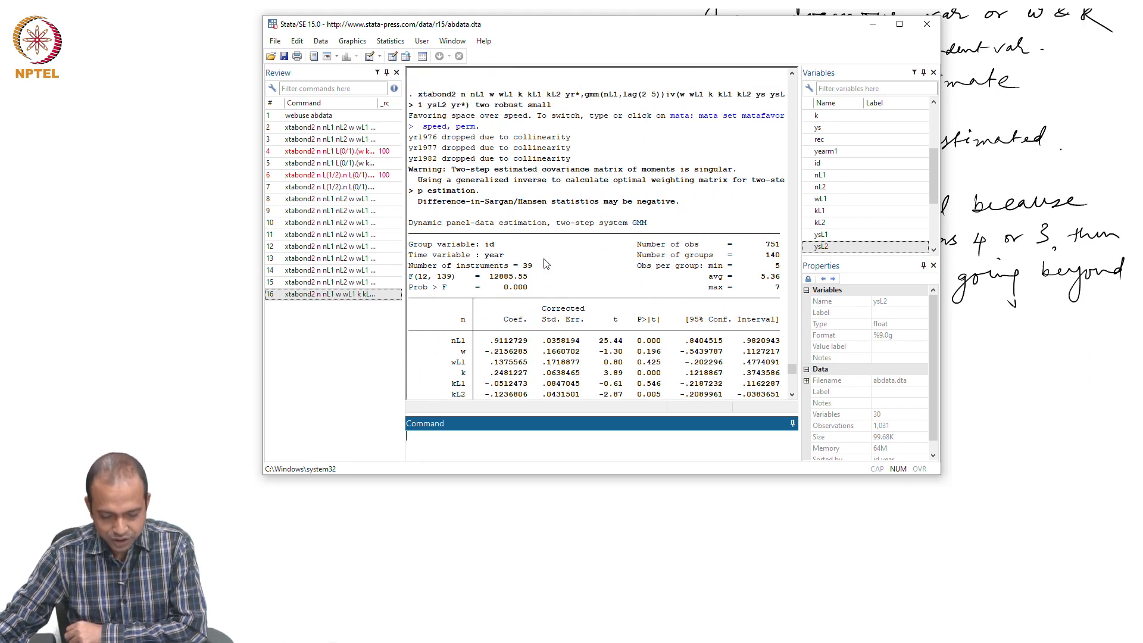
scroll(543, 265, down, 1)
scroll(544, 264, up, 1)
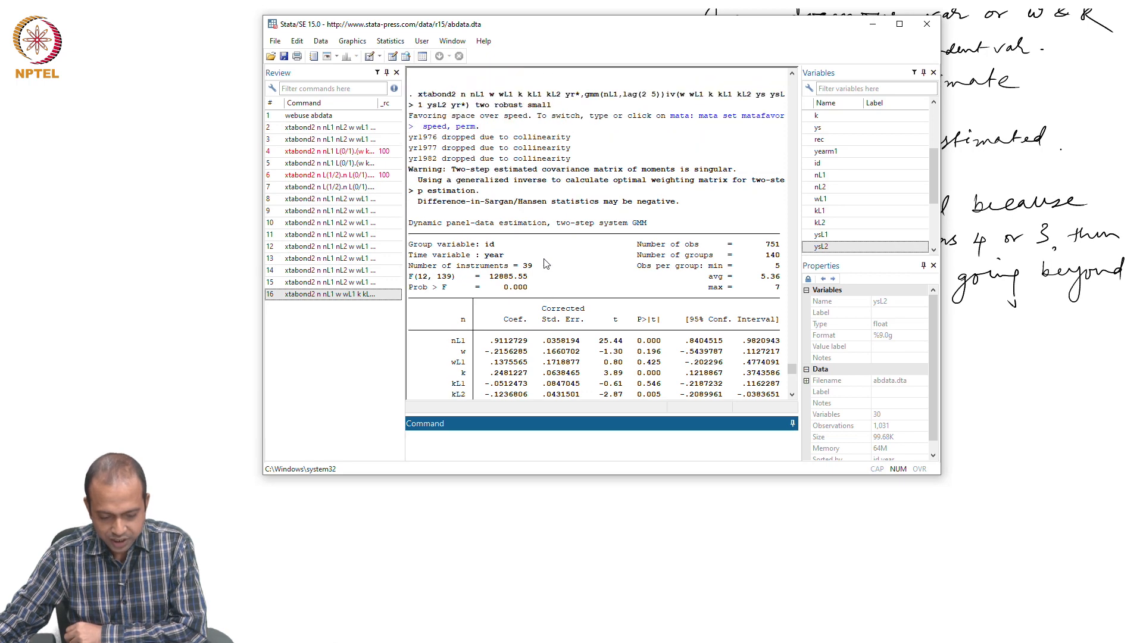
scroll(543, 265, down, 6)
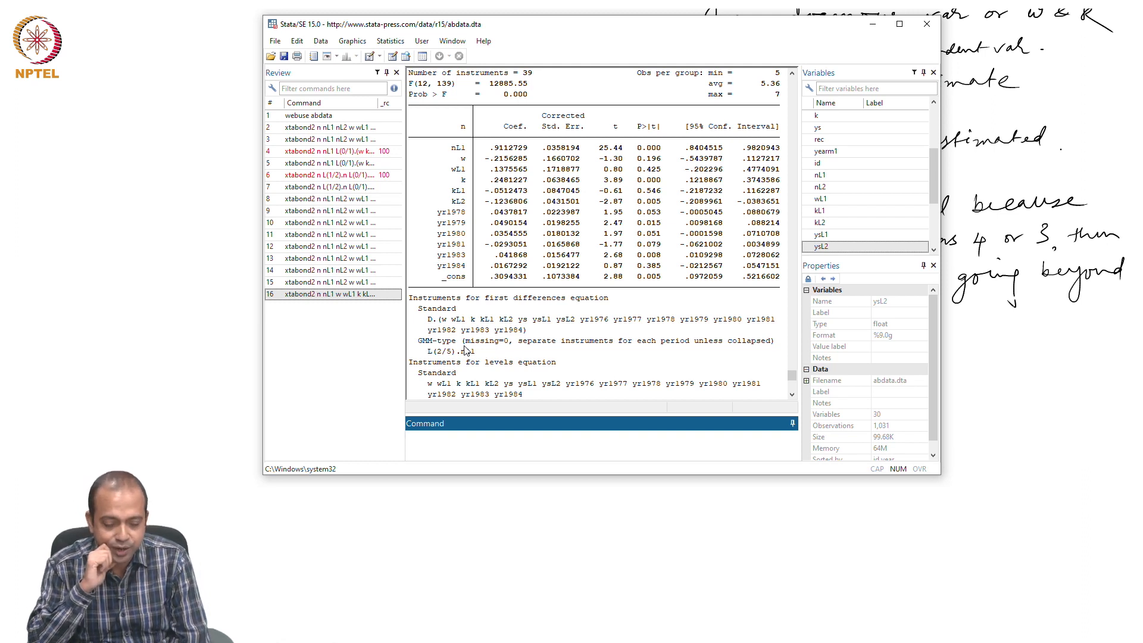
- Recall the xtabond2 command without nL2 and remove the lag restriction so the option reads gmm(nL1)
click(375, 295)
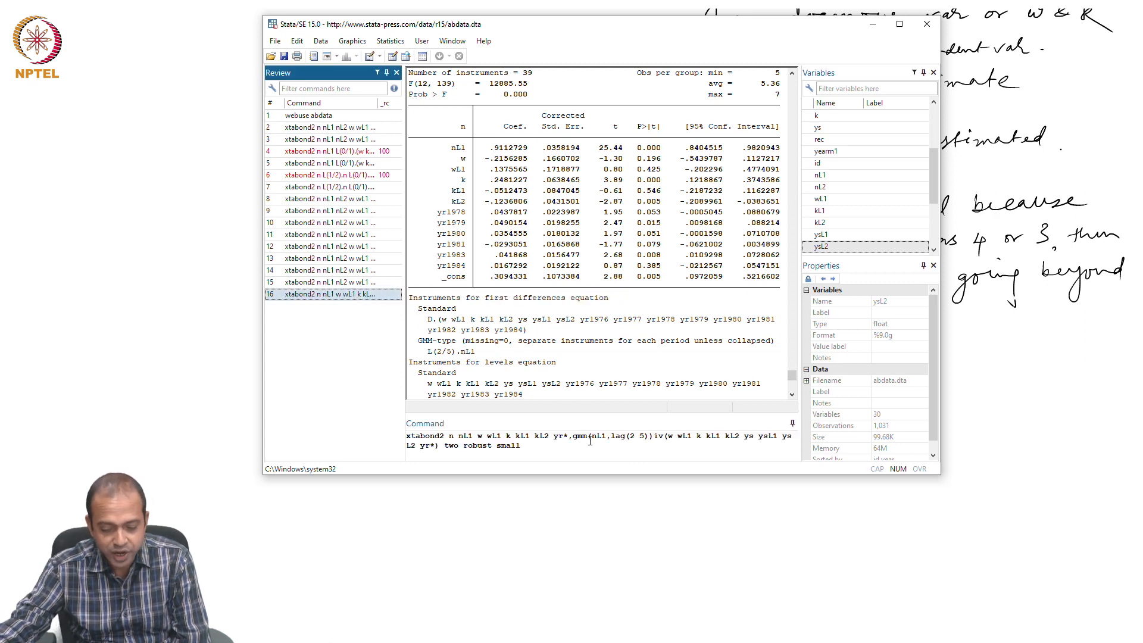
click(650, 436)
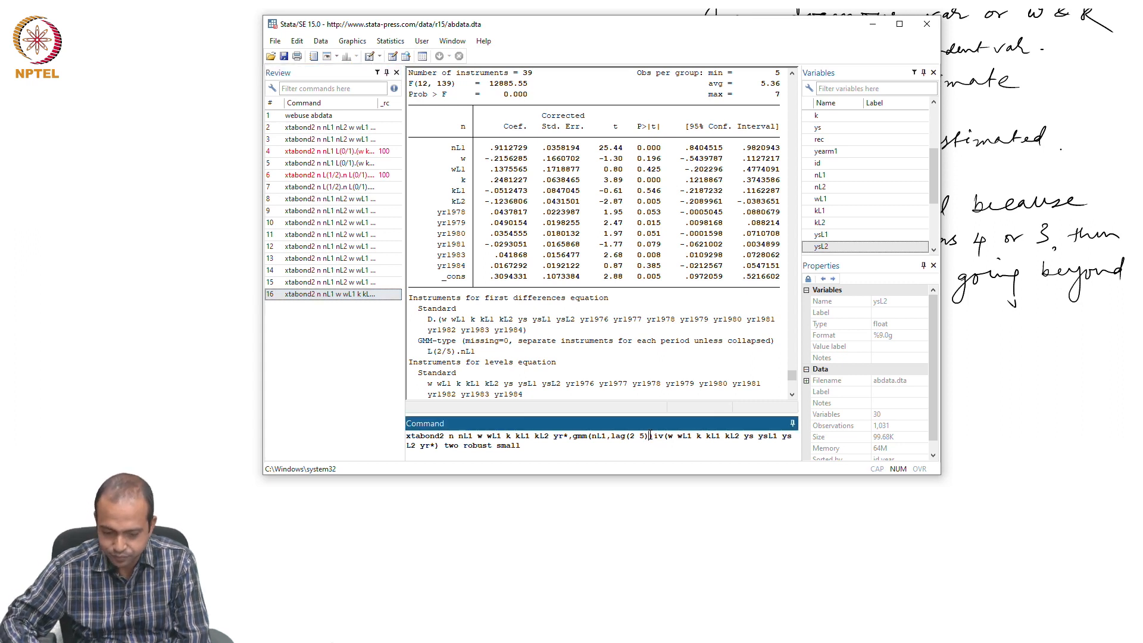
key(BackSpace)
key(BackSpace)
key(BackSpace)
key(BackSpace)
key(BackSpace)
key(BackSpace)
key(BackSpace)
key(BackSpace)
key(BackSpace)
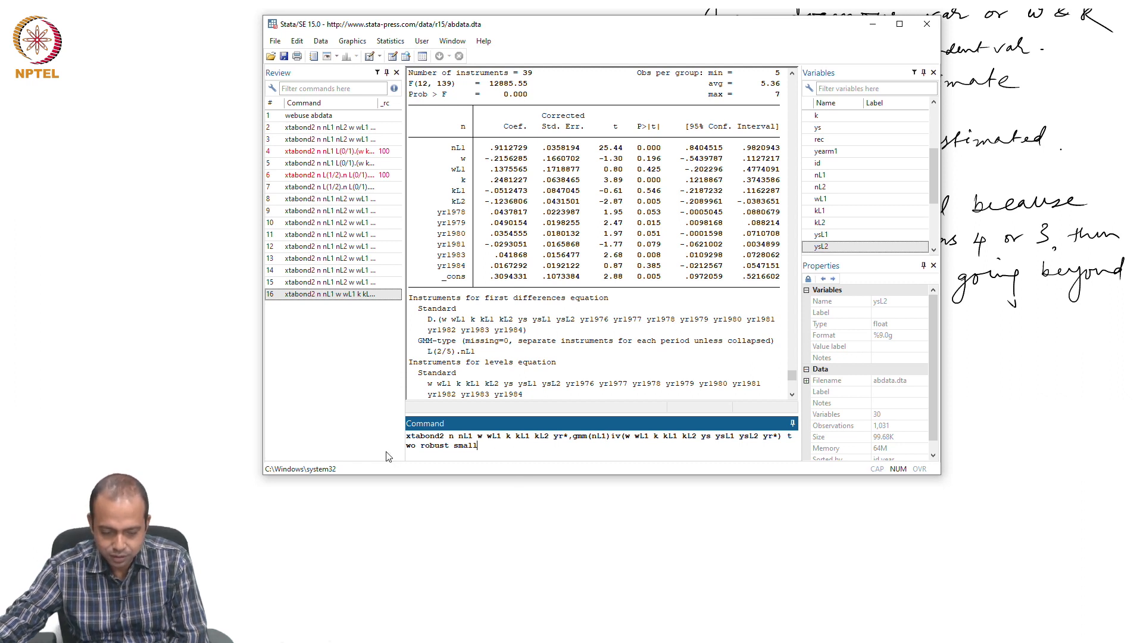
- Clear the options following iv() in the command and re-enter them as two robust small
click(422, 446)
key(BackSpace)
key(BackSpace)
key(BackSpace)
key(BackSpace)
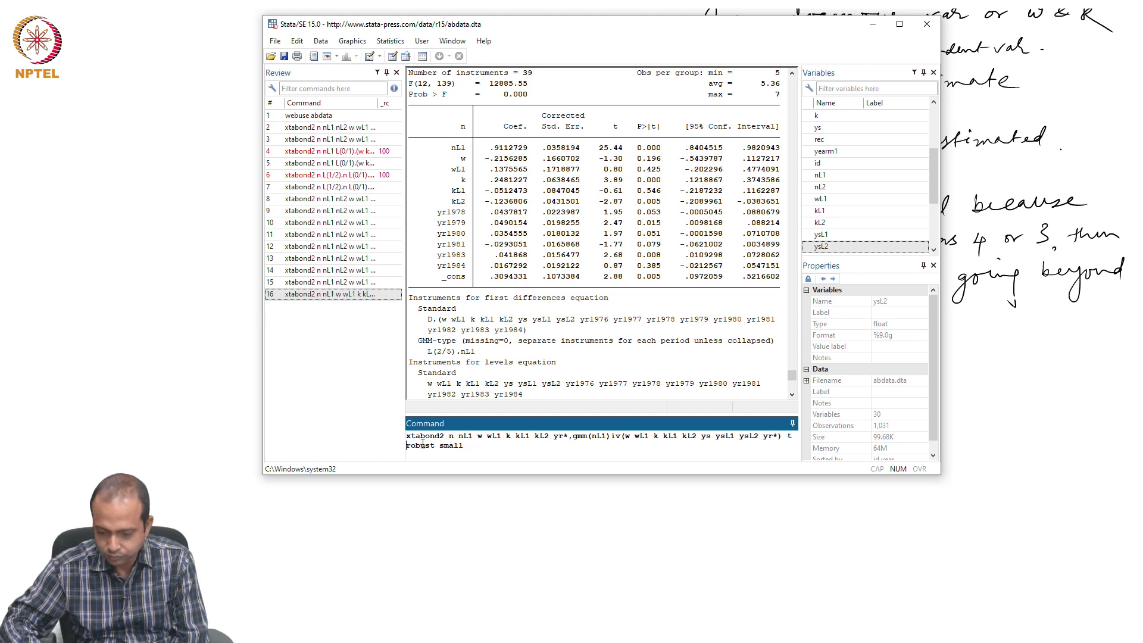
key(BackSpace)
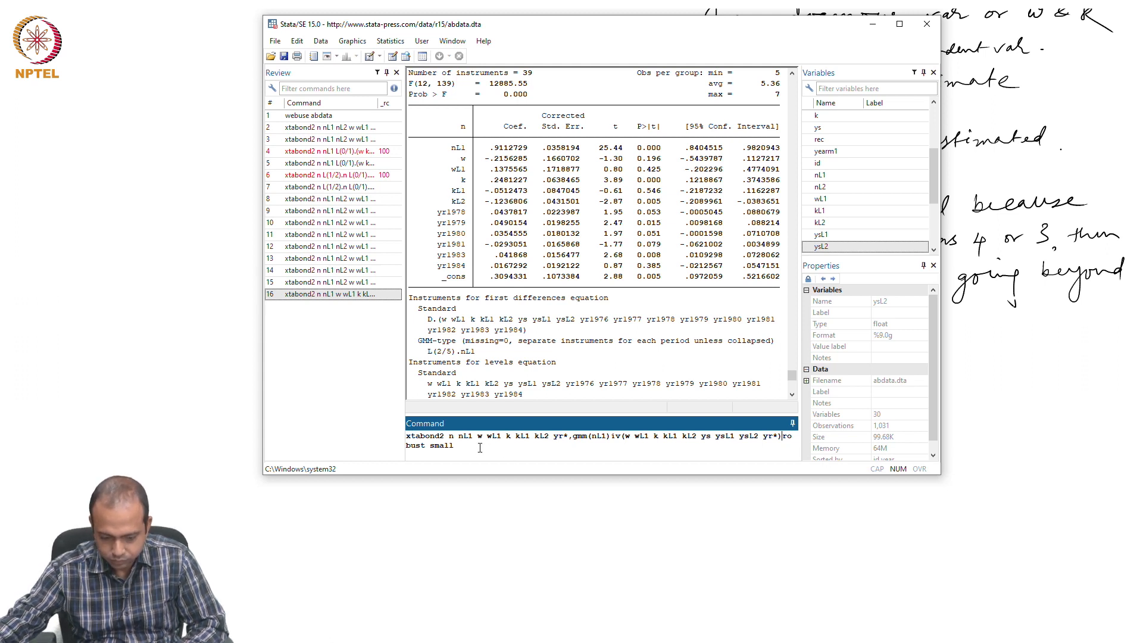
key(BackSpace)
key(BackSpace)
key(BackSpace)
key(BackSpace)
key(BackSpace)
key(BackSpace)
key(BackSpace)
key(BackSpace)
key(BackSpace)
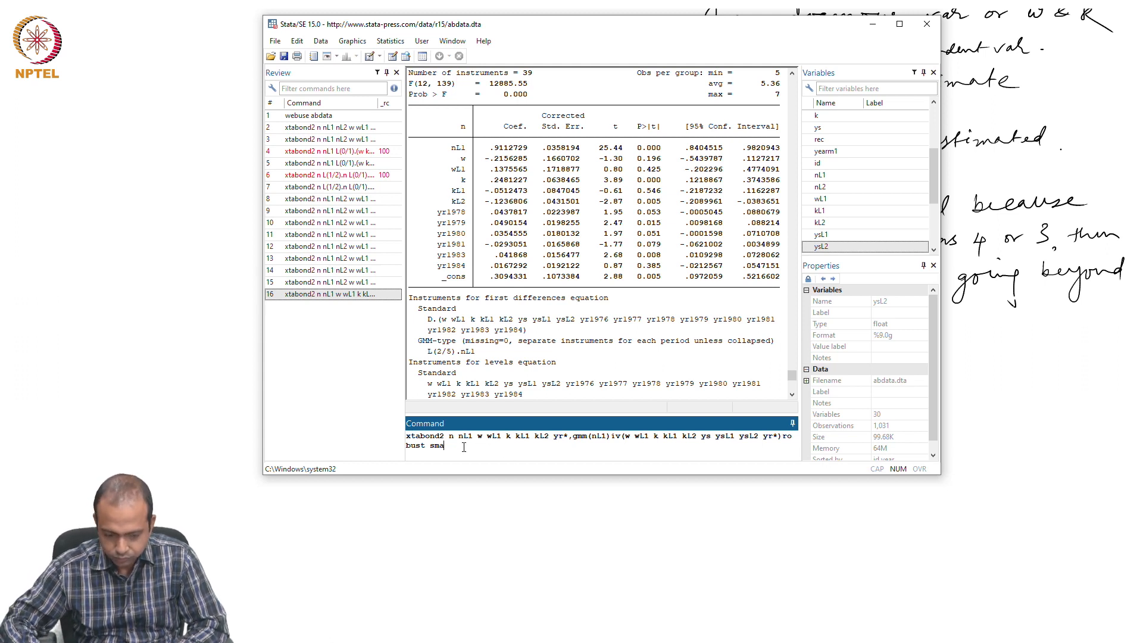
key(BackSpace)
key(BackSpace)
key(BackSpace)
key(BackSpace)
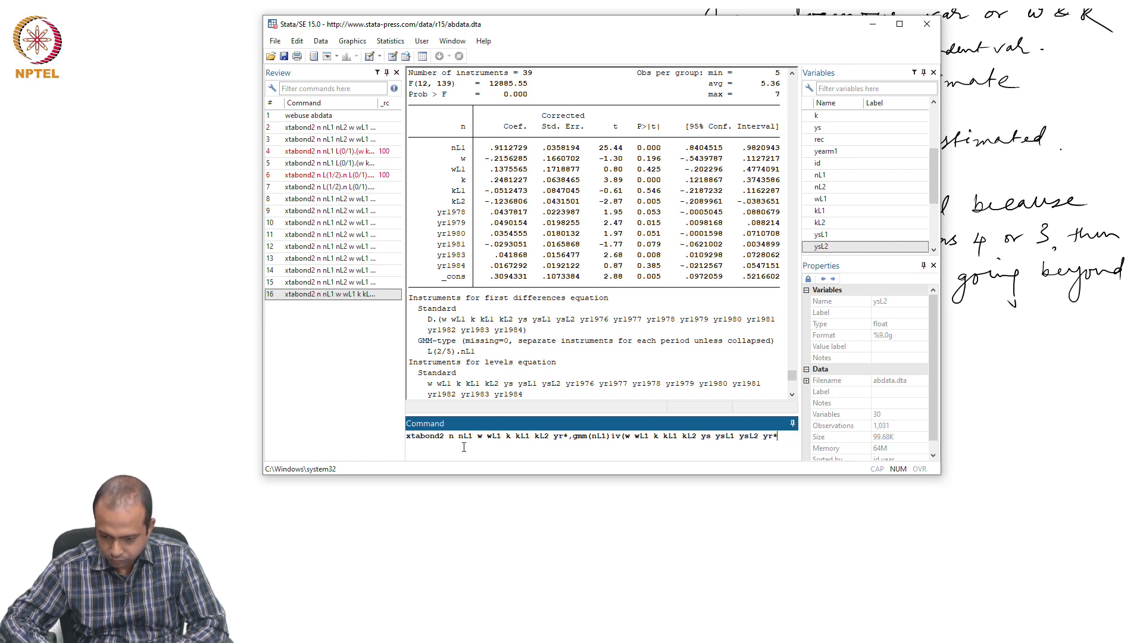
text())
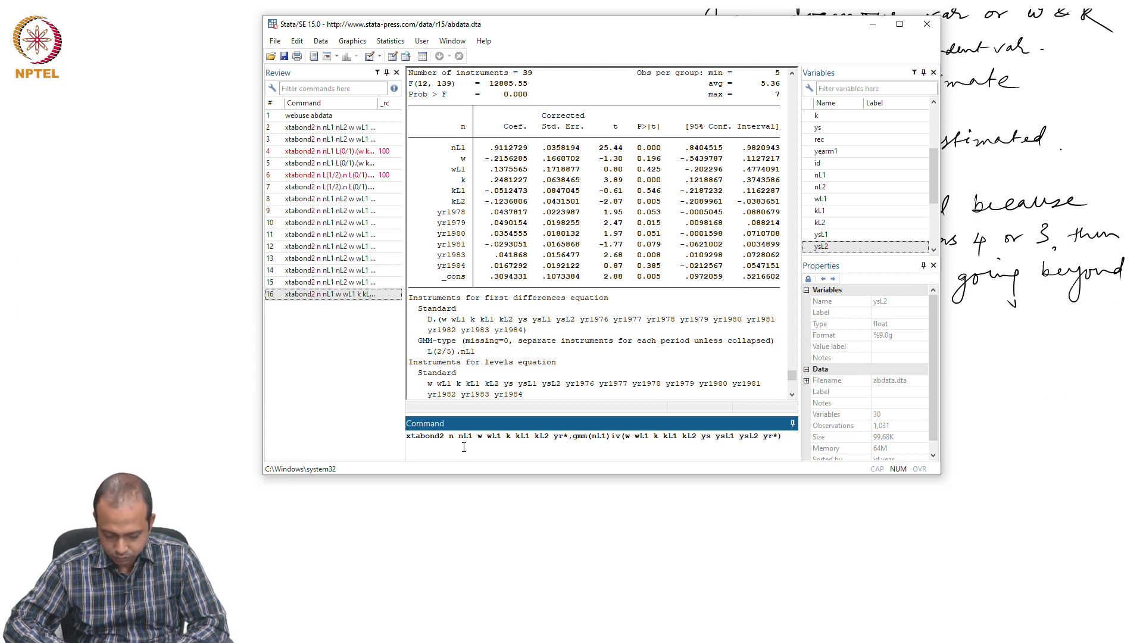
text( two)
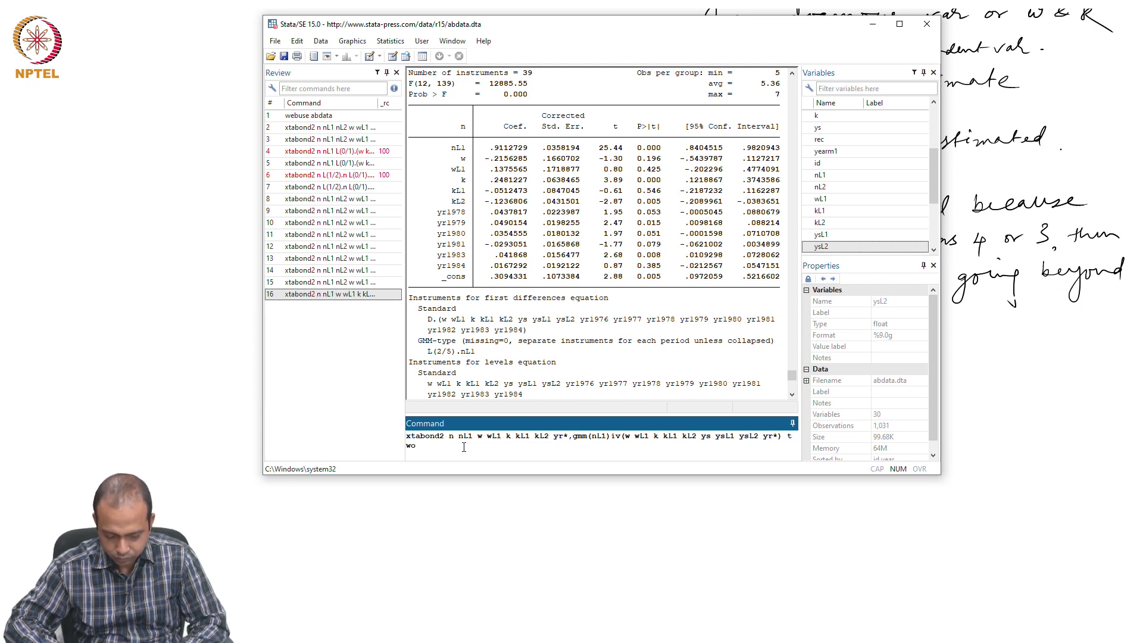
text( robust)
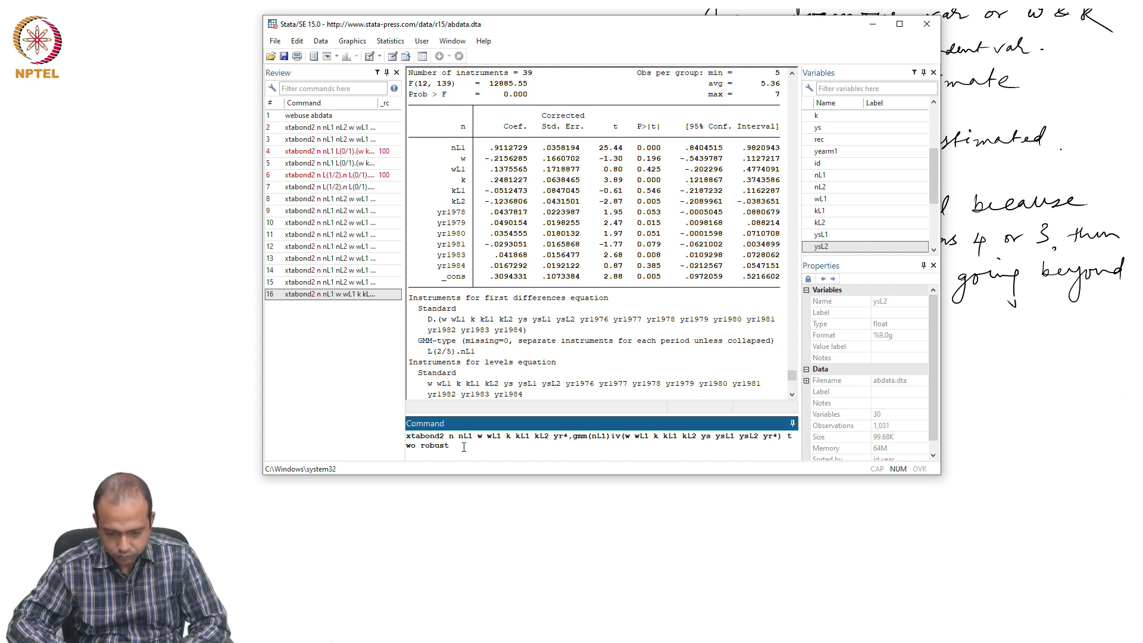
text( small)
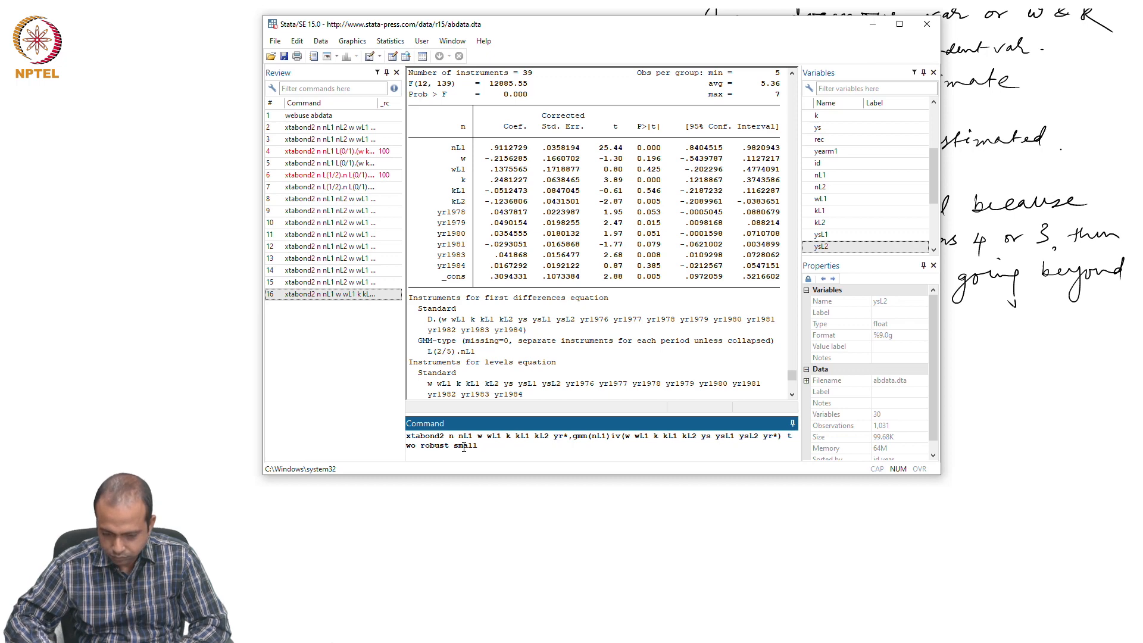
- Run the two-step xtabond2 estimation with gmm(nL1) and compare its coefficients with those of the lag(2 5) model
key(Return)
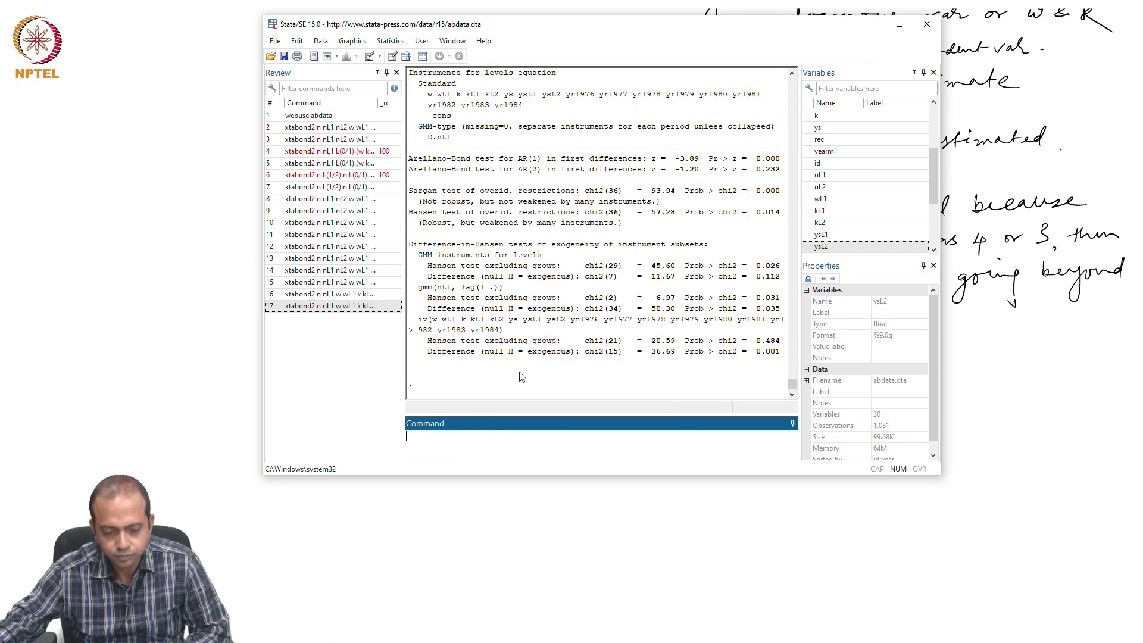
scroll(643, 222, up, 8)
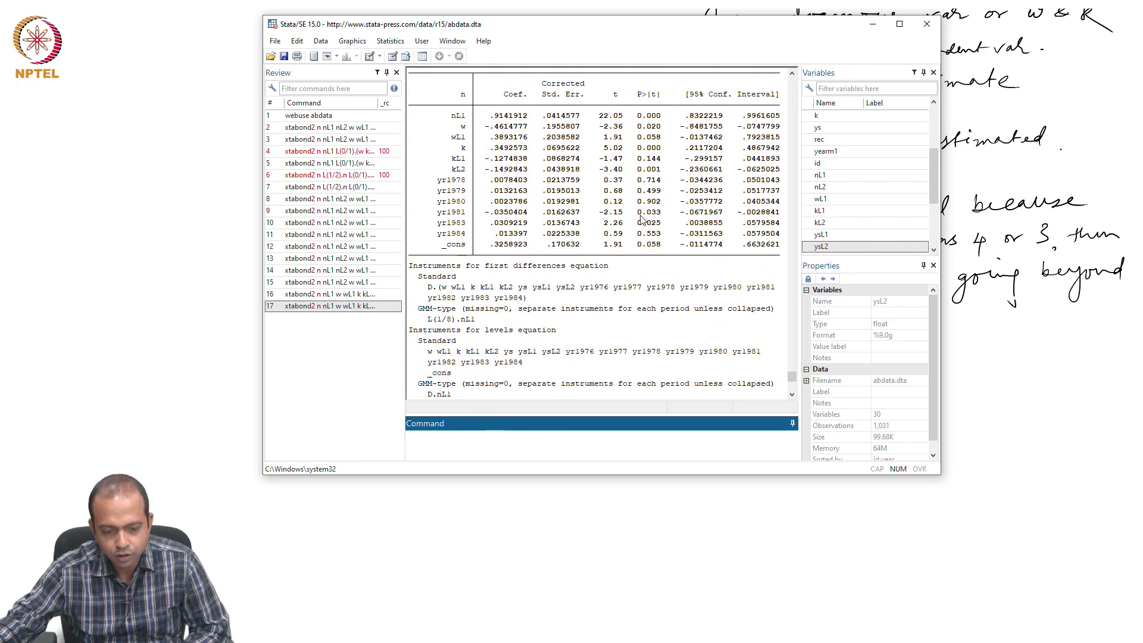
scroll(642, 219, up, 4)
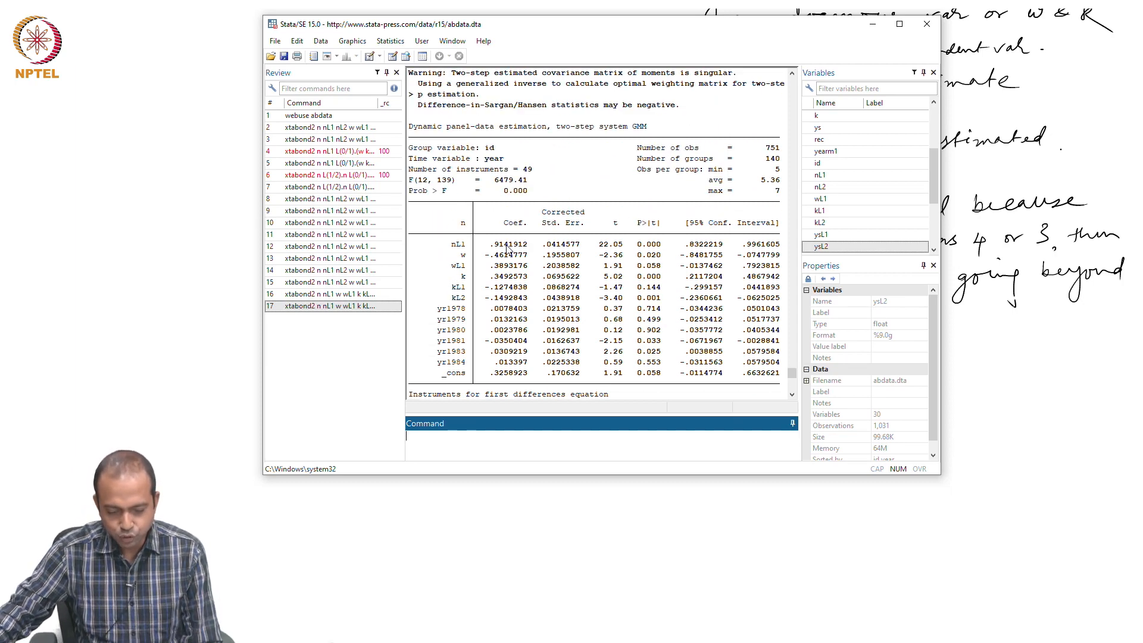
scroll(507, 250, up, 20)
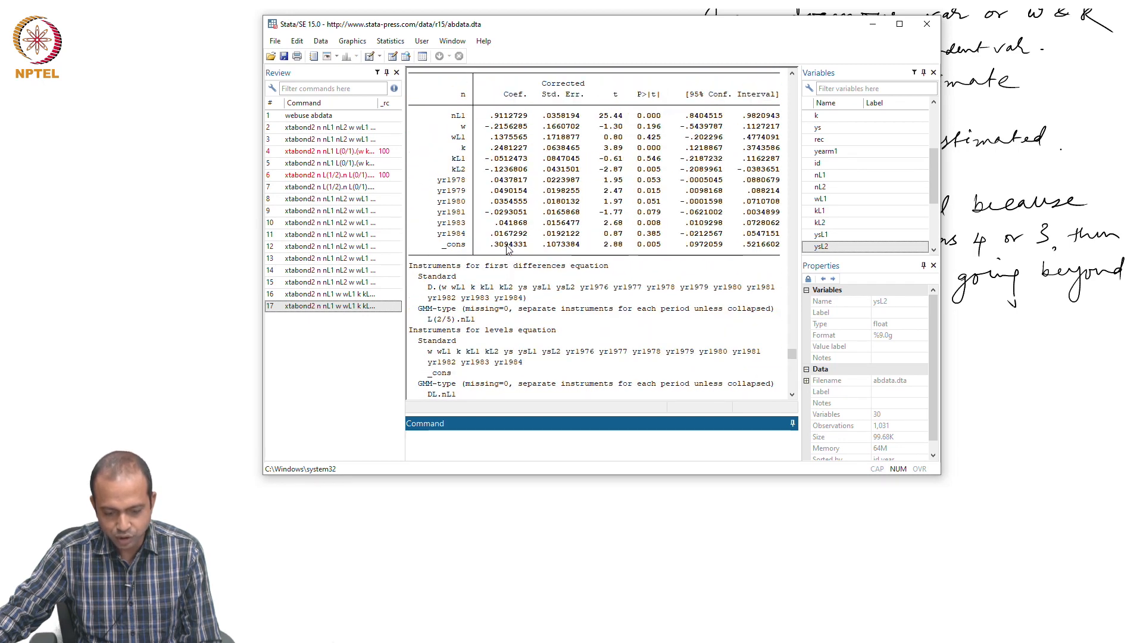
scroll(507, 250, down, 9)
scroll(507, 250, down, 9)
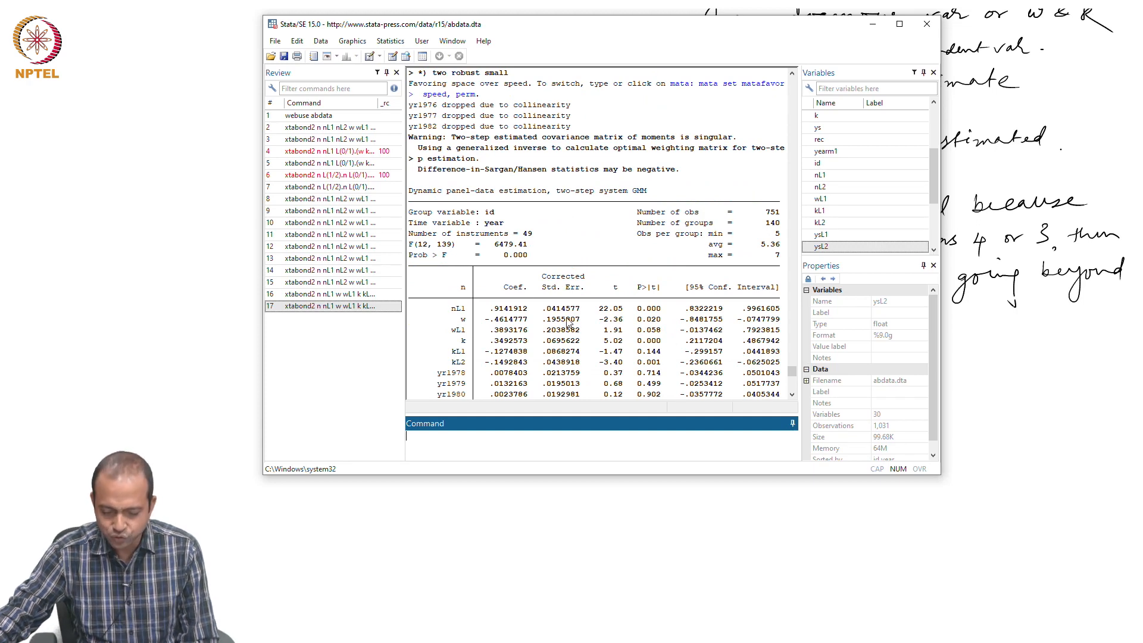
- Examine the lag(2 5) and unrestricted gmm(nL1) outputs: coefficients, instrument lists, and the Arellano-Bond, Sargan and Hansen tests
scroll(571, 319, up, 15)
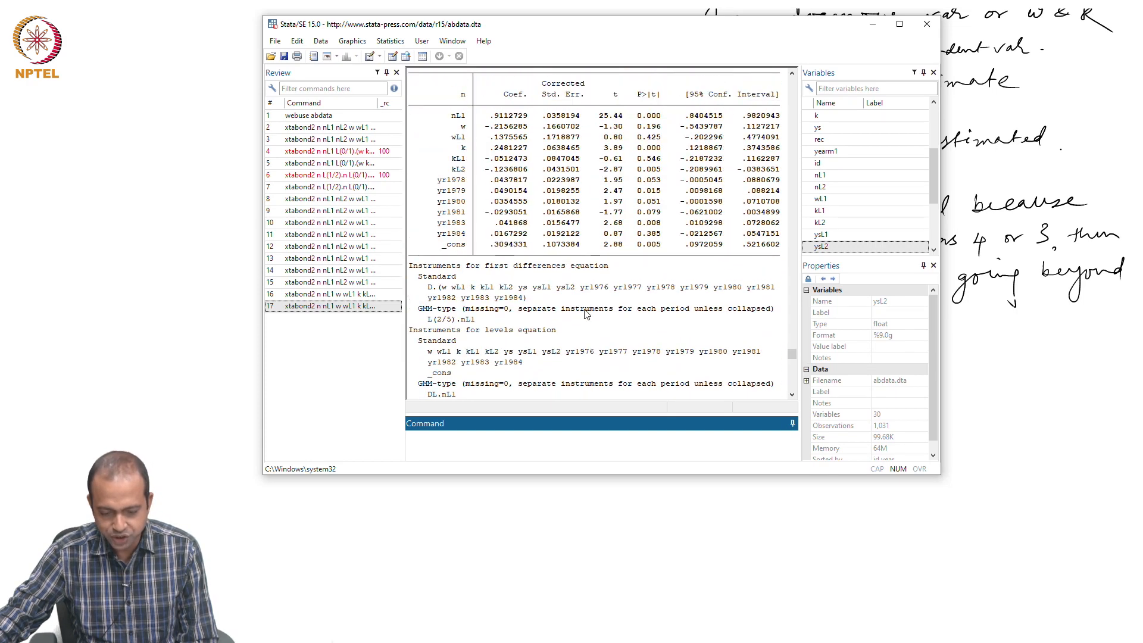
scroll(587, 314, down, 6)
scroll(586, 314, up, 1)
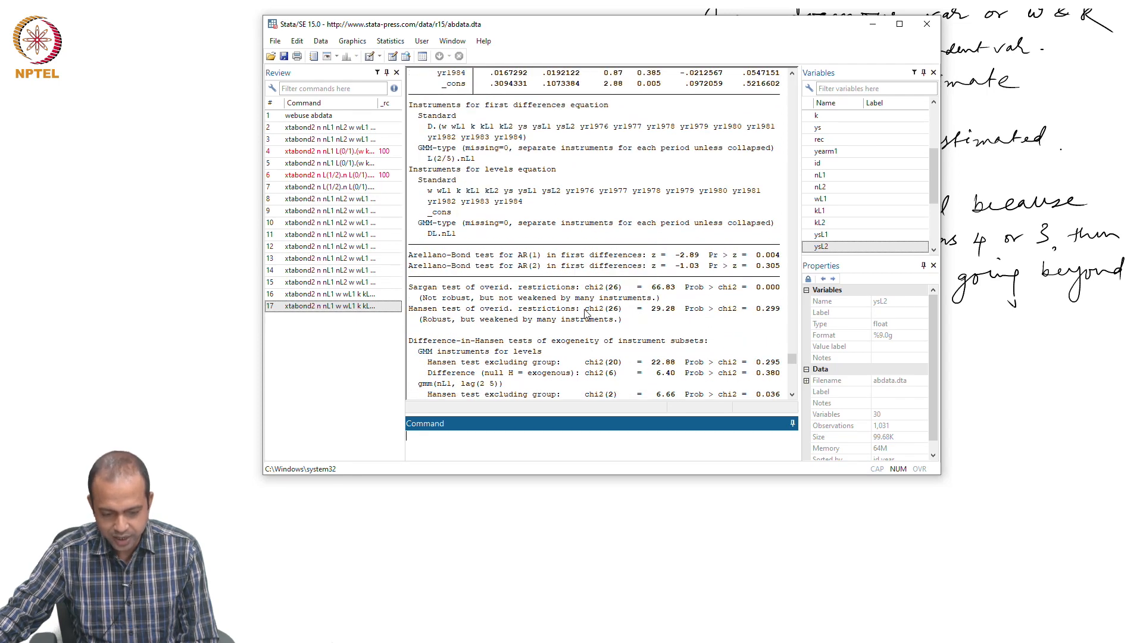
scroll(586, 314, up, 3)
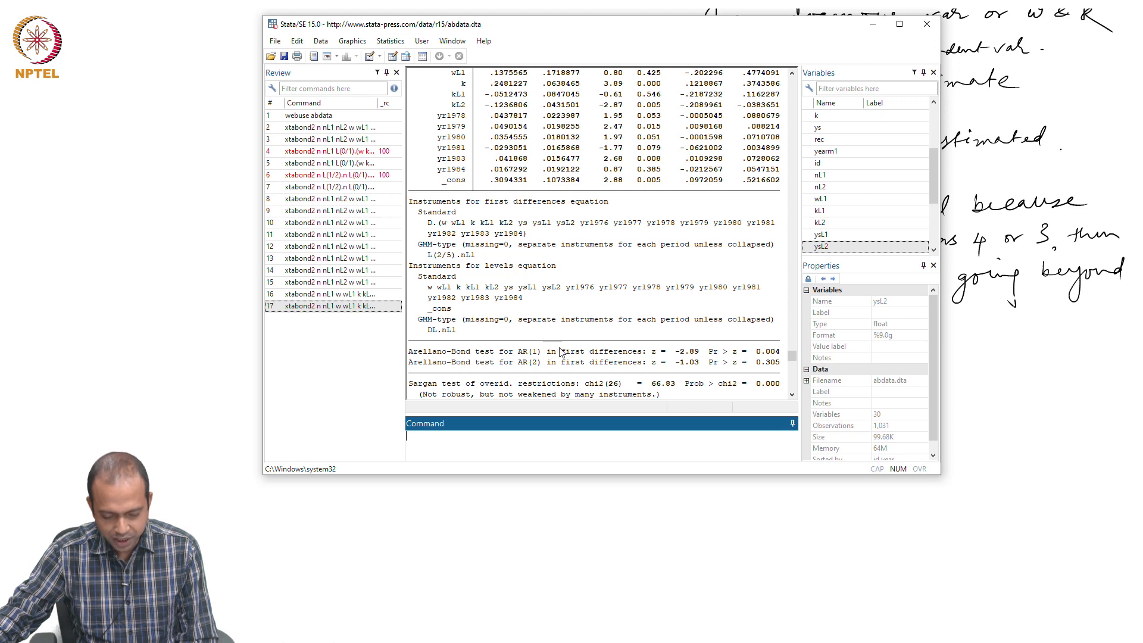
scroll(584, 363, down, 2)
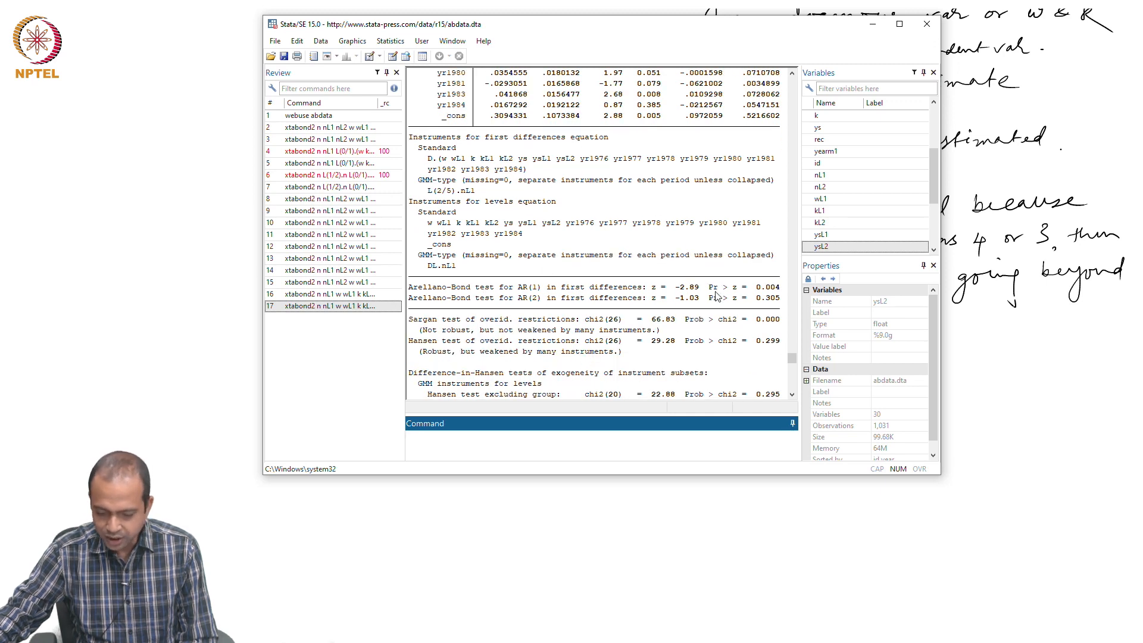
scroll(726, 298, down, 15)
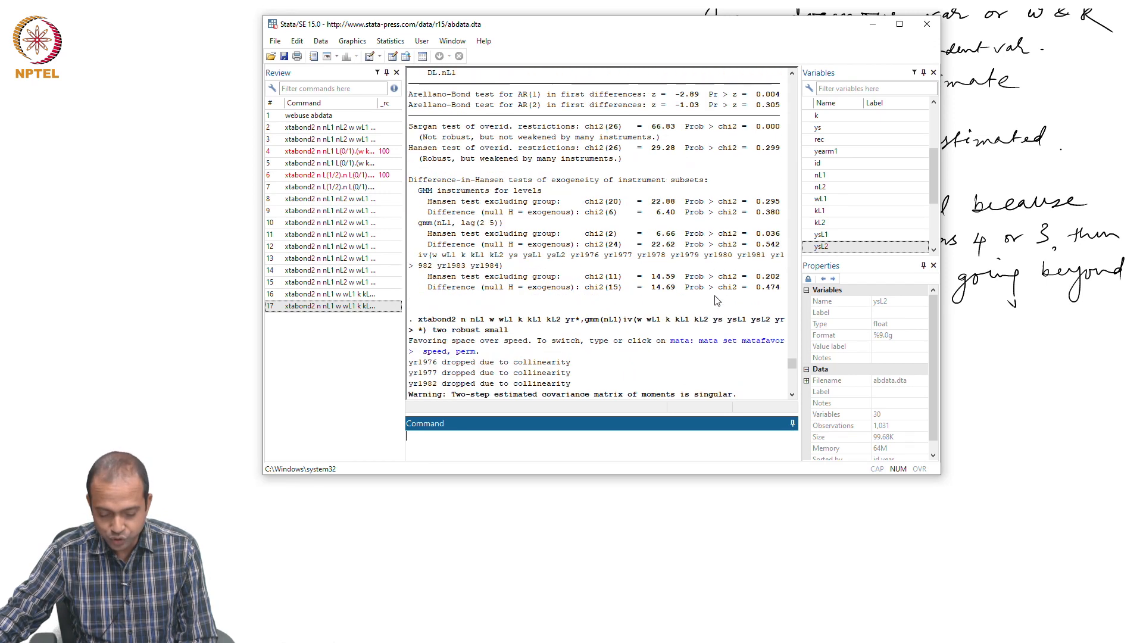
scroll(717, 301, down, 1)
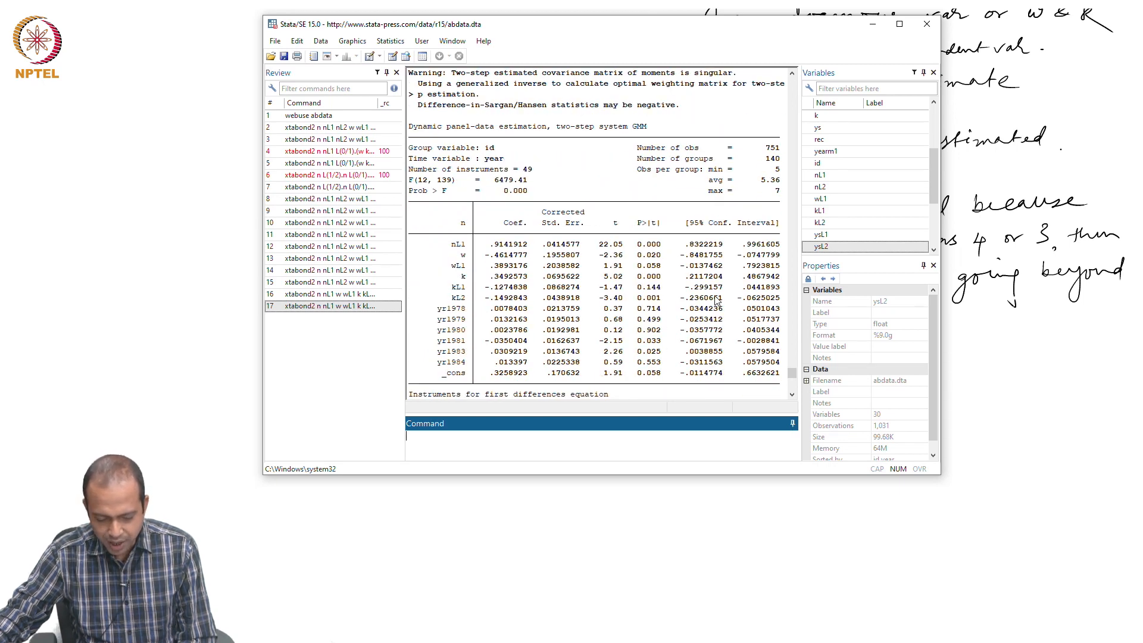
scroll(717, 300, down, 2)
scroll(717, 301, down, 1)
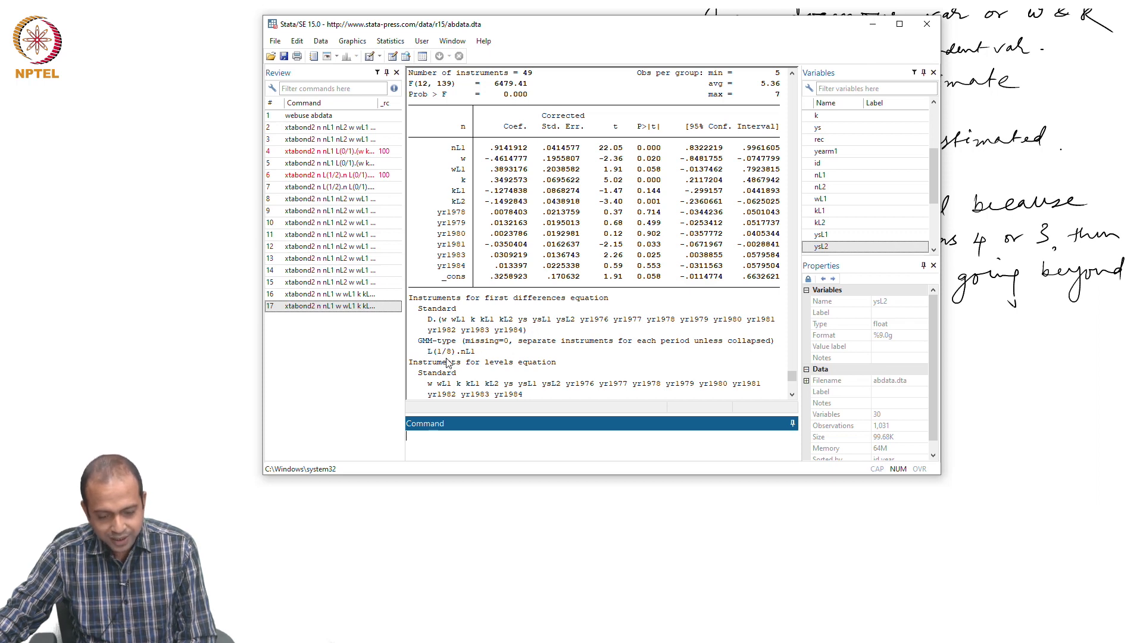
scroll(503, 330, up, 12)
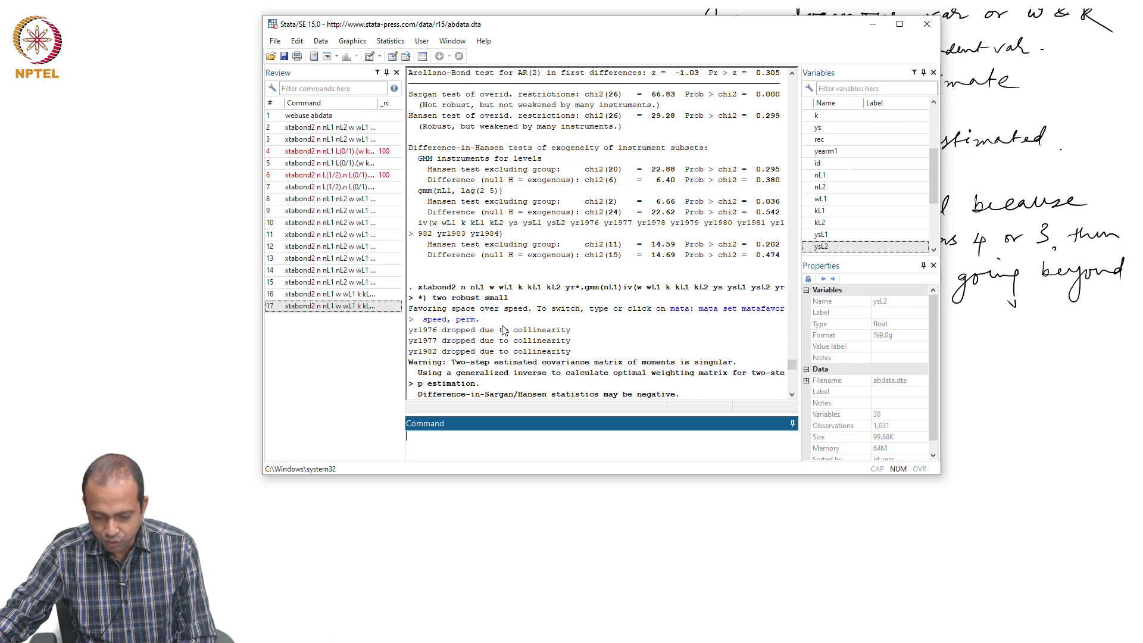
scroll(503, 330, up, 8)
scroll(503, 330, up, 7)
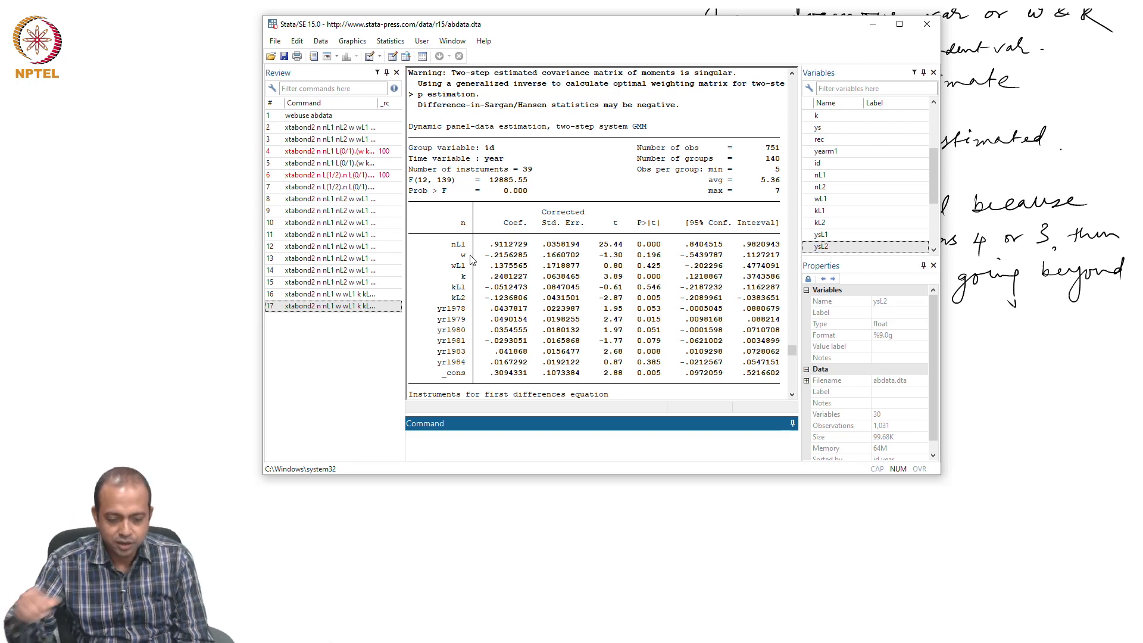
scroll(469, 257, down, 10)
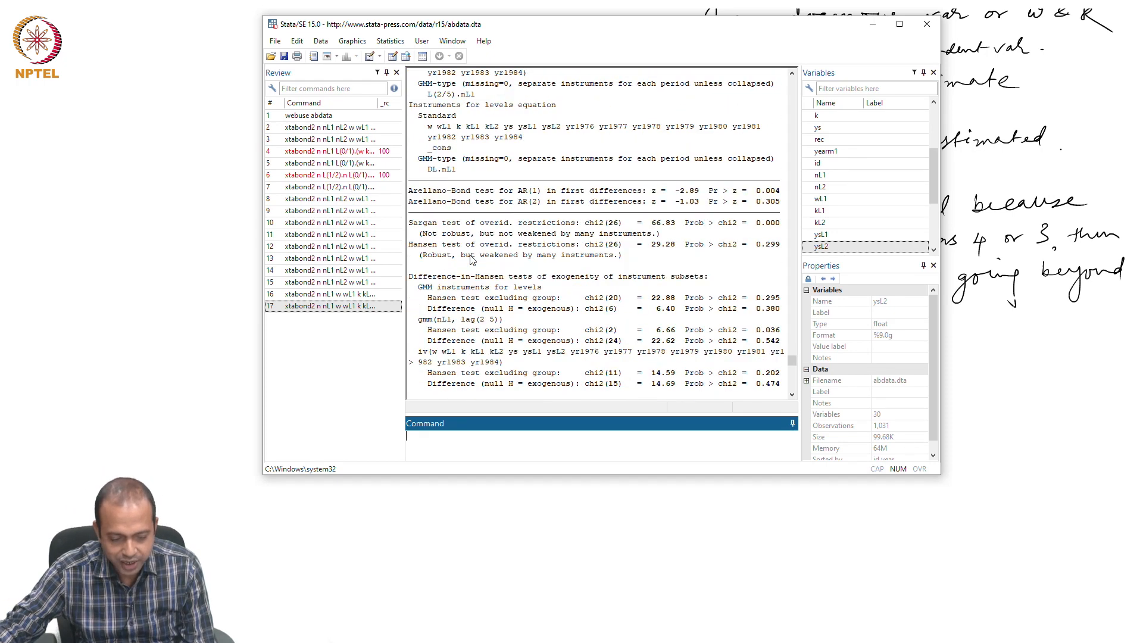
scroll(470, 258, down, 12)
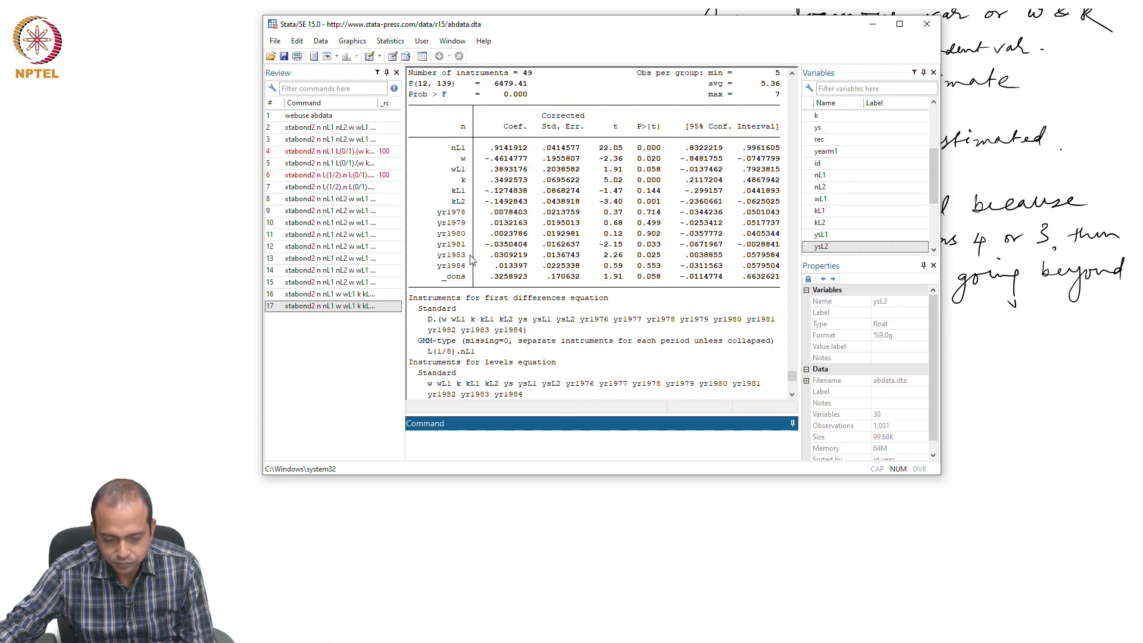
scroll(470, 258, down, 2)
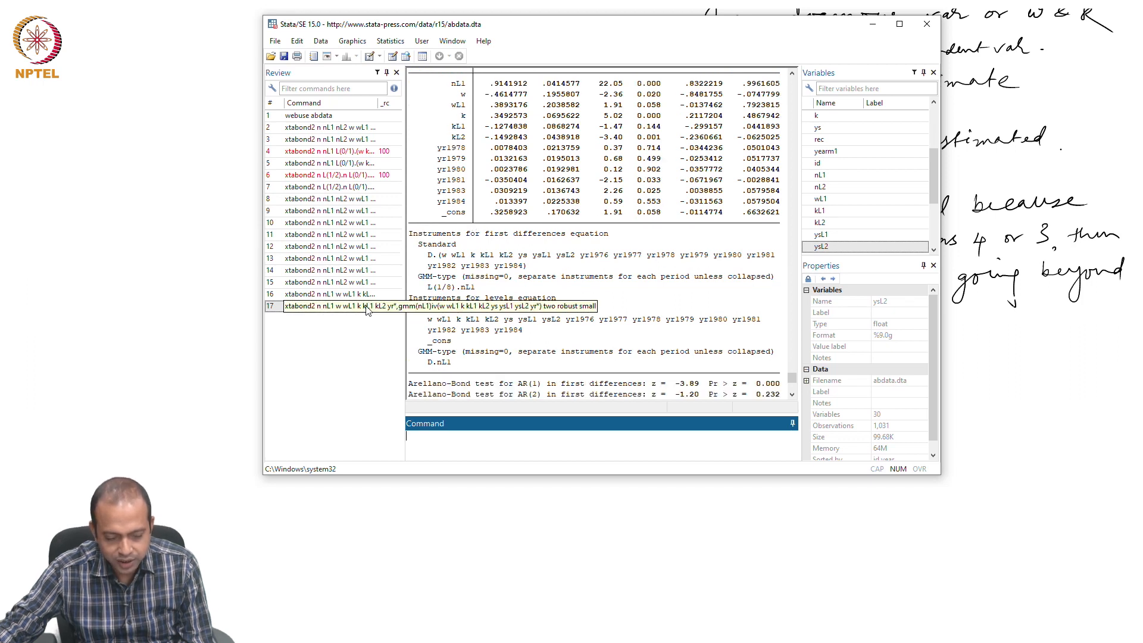
click(314, 306)
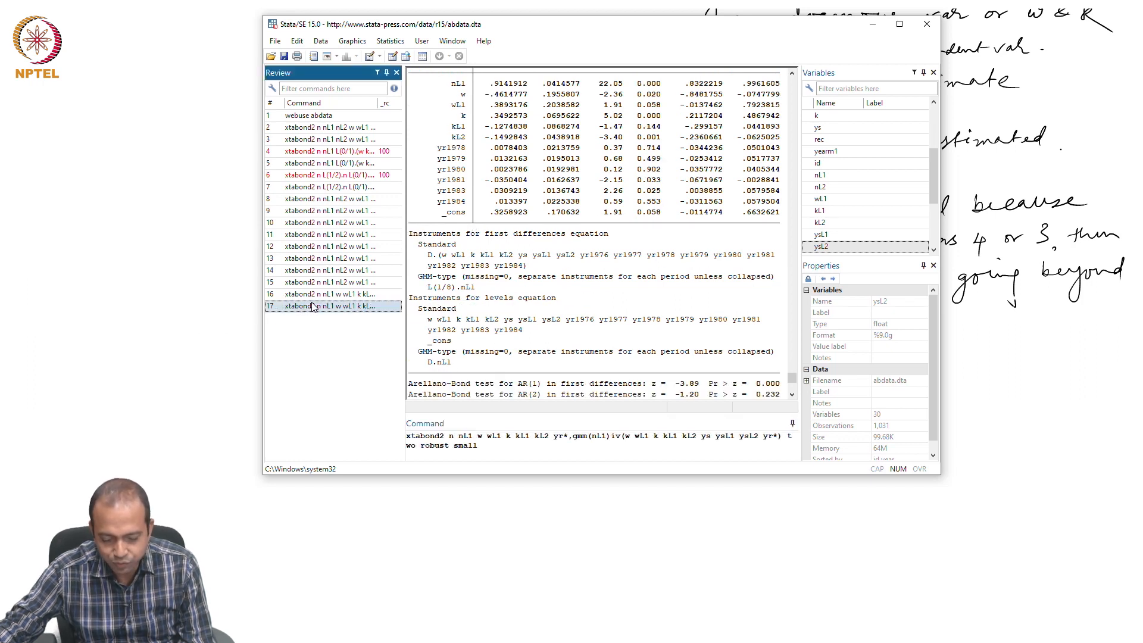
click(554, 436)
text(ys)
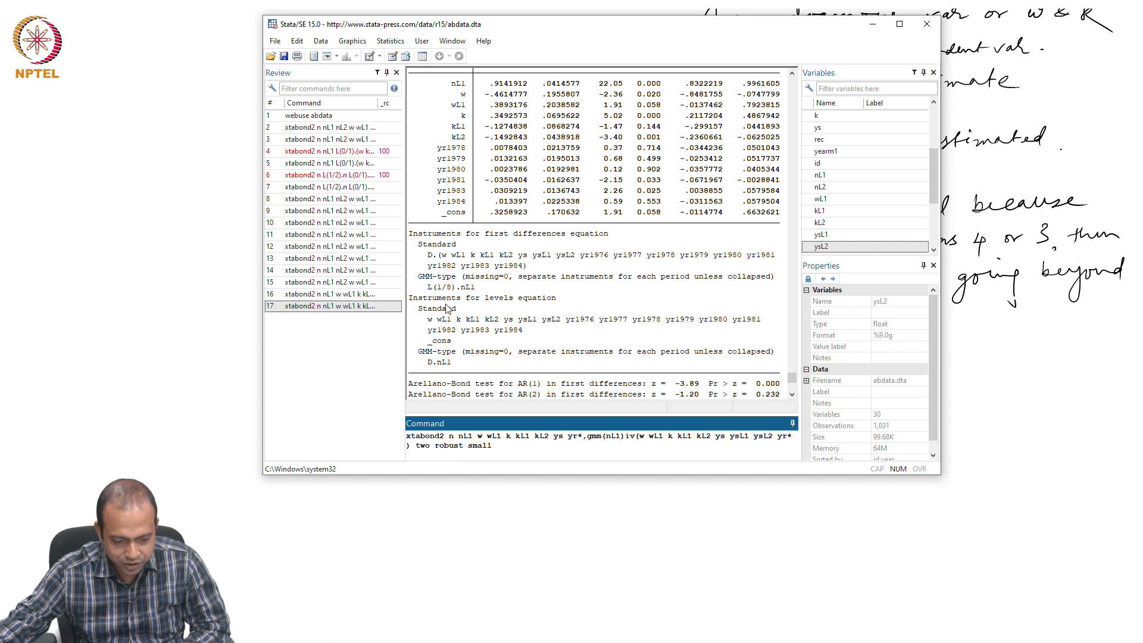
- Recall the gmm(nL1,lag(2 5)) command, cut its instruments to iv(w wL1 k kL1 kL2 L2 yr*), and try to run it
click(379, 295)
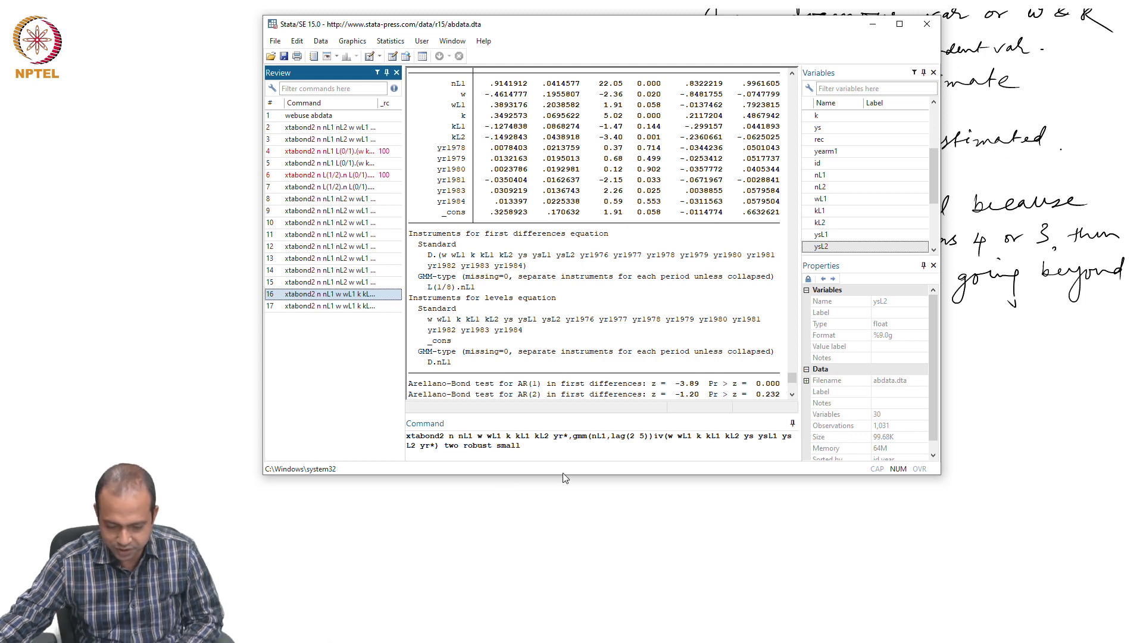
click(791, 436)
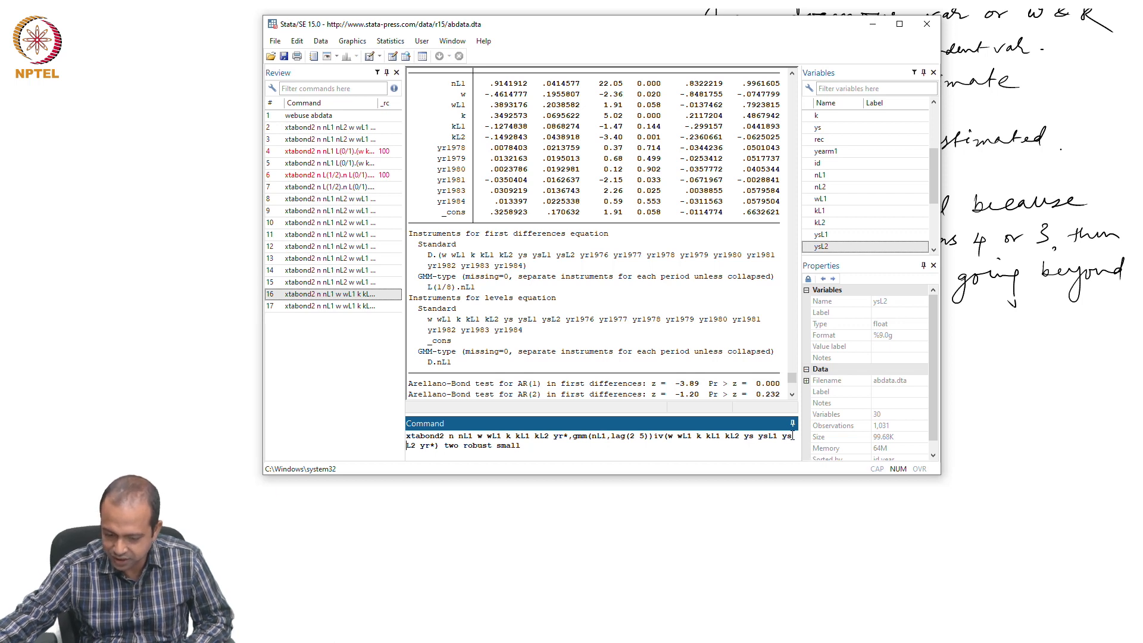
key(BackSpace)
key(BackSpace)
key(BackSpace)
key(BackSpace)
key(BackSpace)
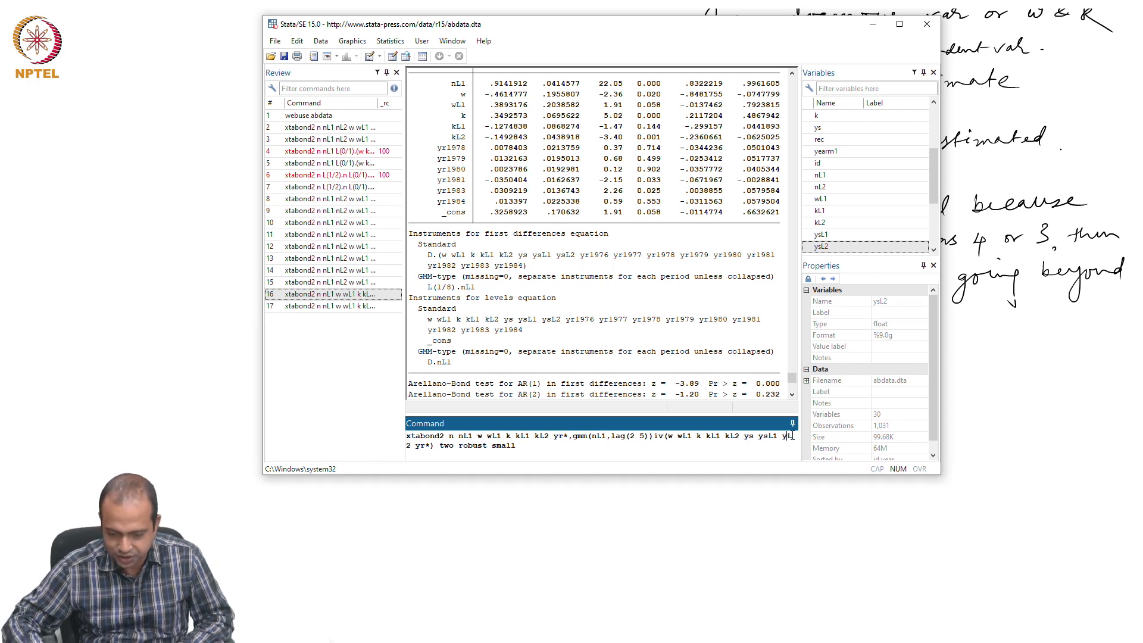
key(BackSpace)
key(BackSpace)
key(BackSpace)
key(BackSpace)
key(BackSpace)
key(BackSpace)
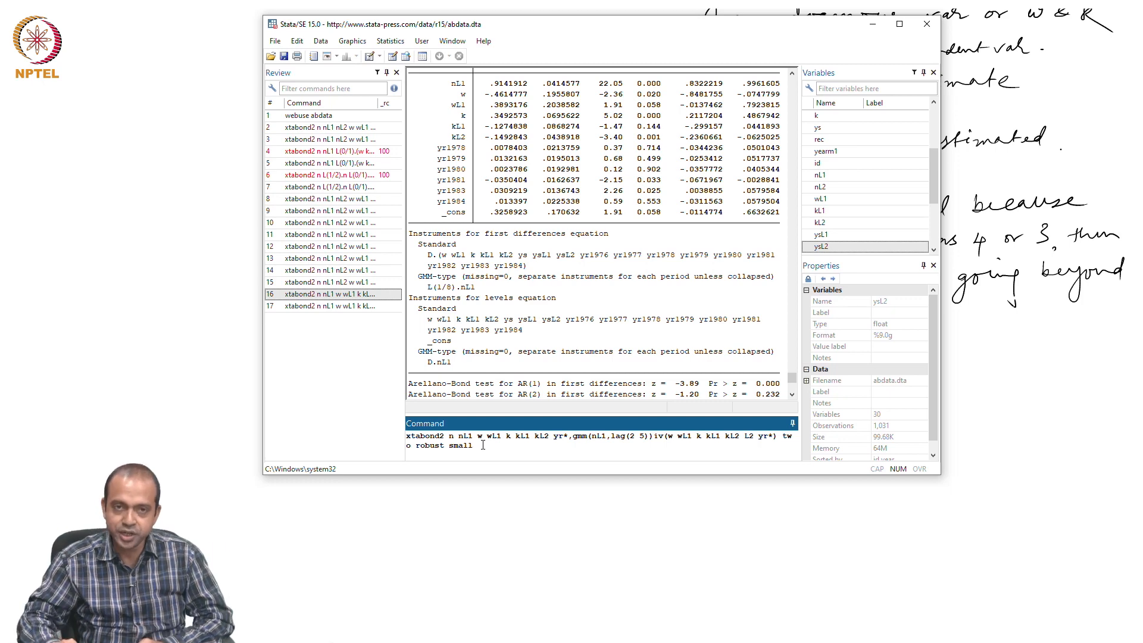
key(Return)
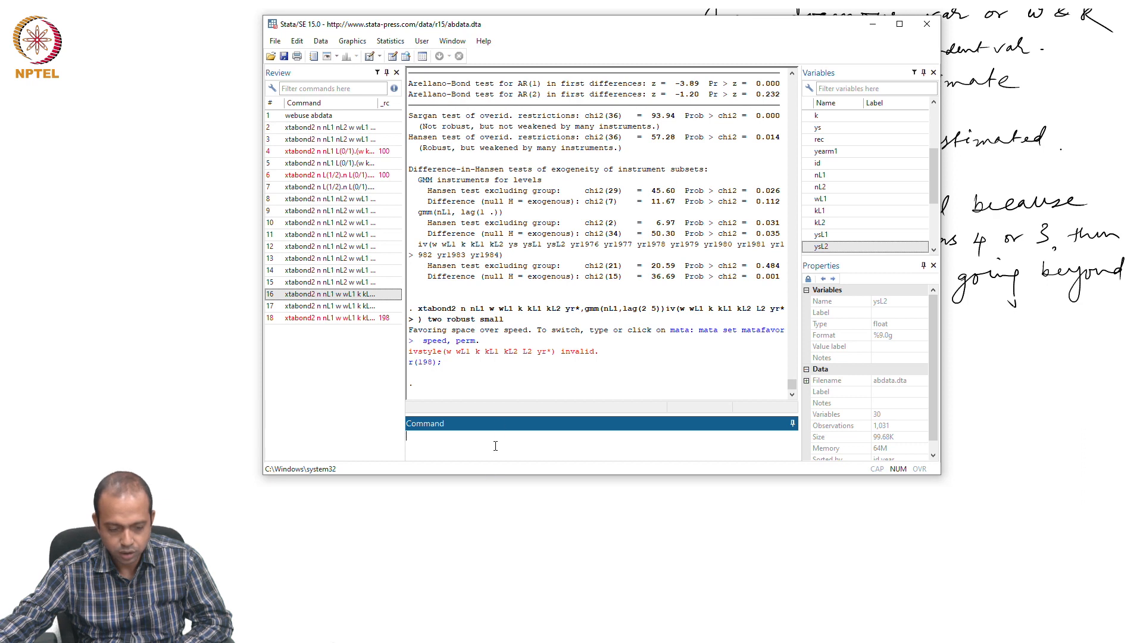
click(339, 307)
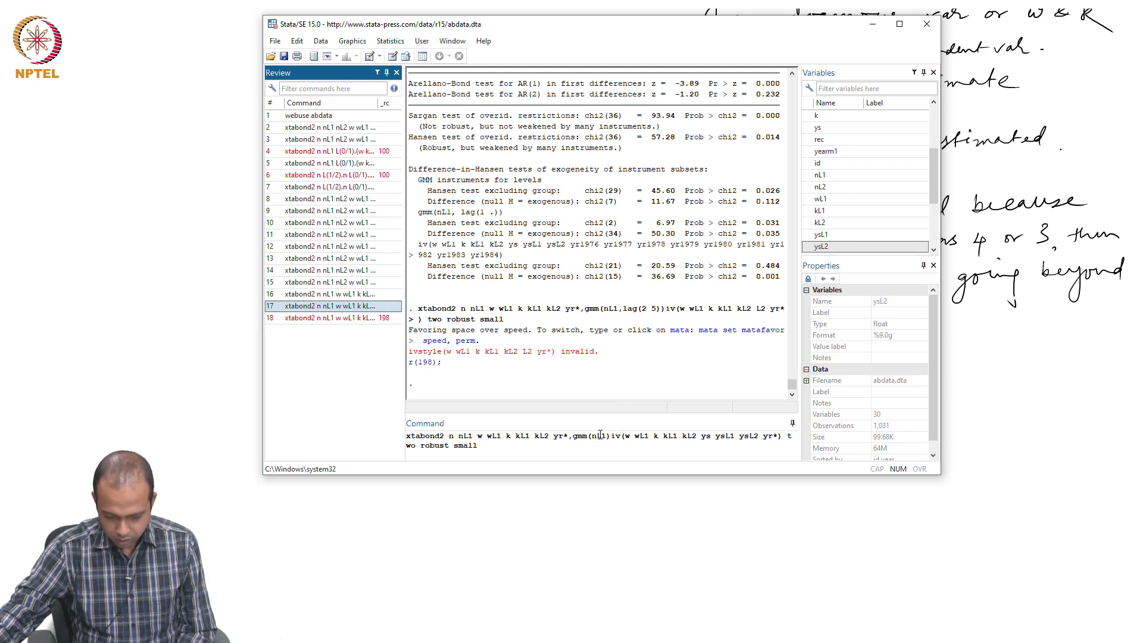
click(763, 438)
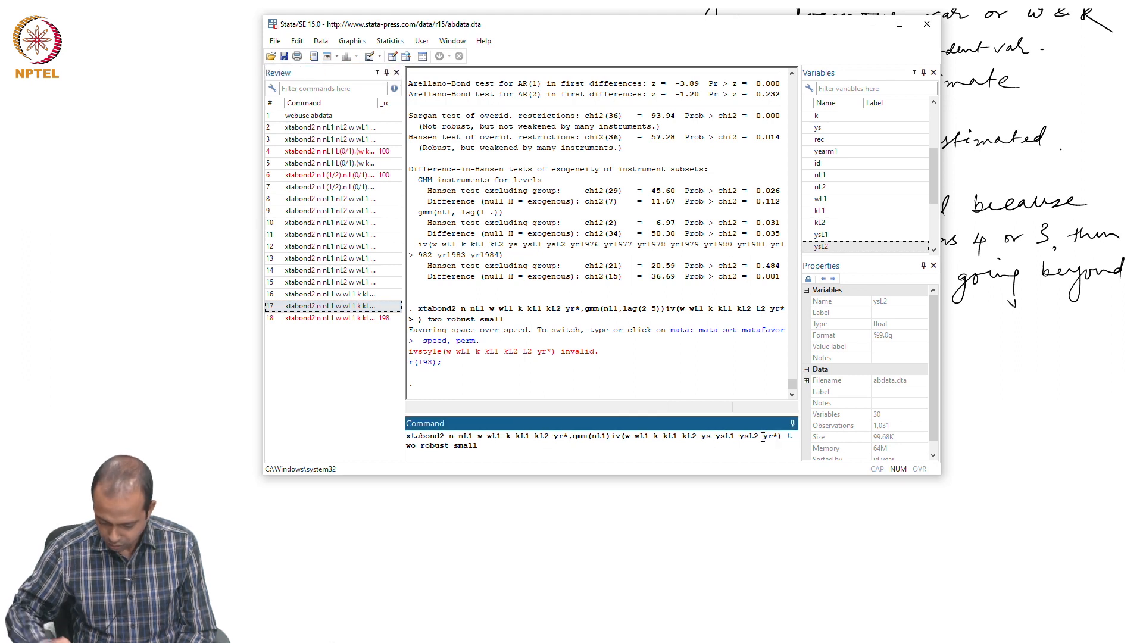
key(BackSpace)
key(BackSpace)
key(BackSpace)
key(BackSpace)
key(BackSpace)
key(BackSpace)
key(BackSpace)
key(BackSpace)
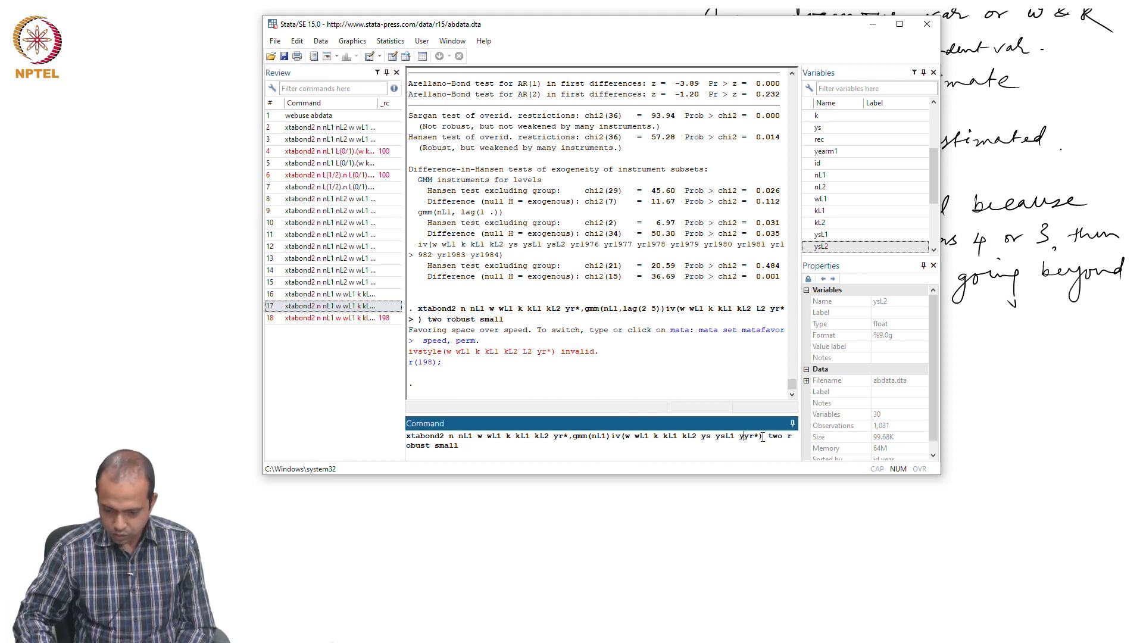
key(BackSpace)
key(BackSpace)
key(BackSpace)
key(BackSpace)
key(BackSpace)
key(BackSpace)
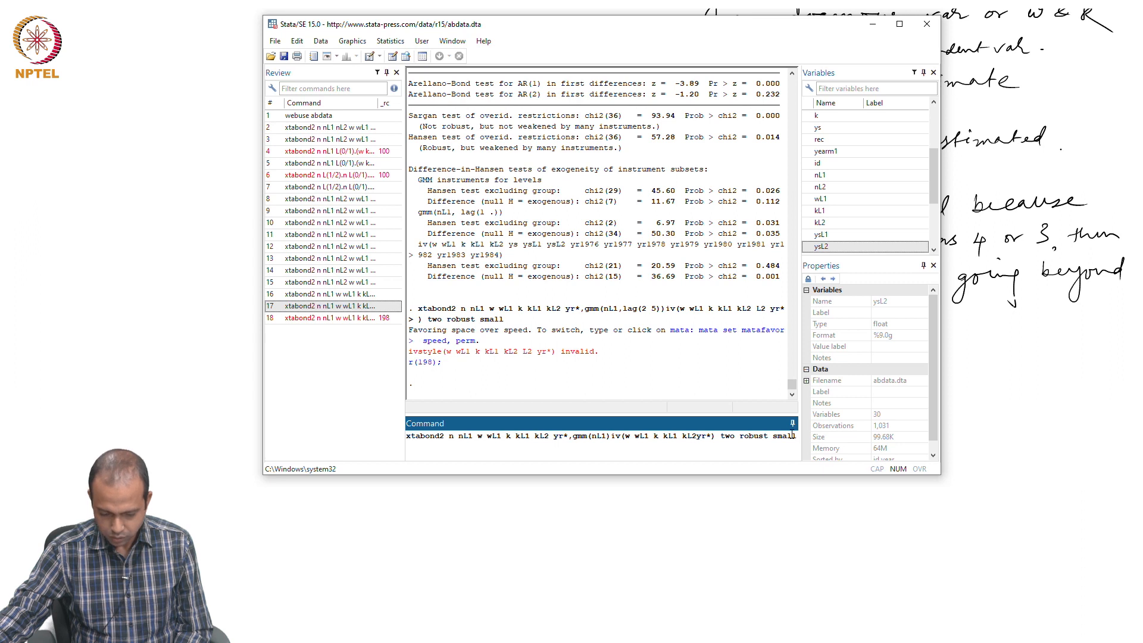
click(602, 436)
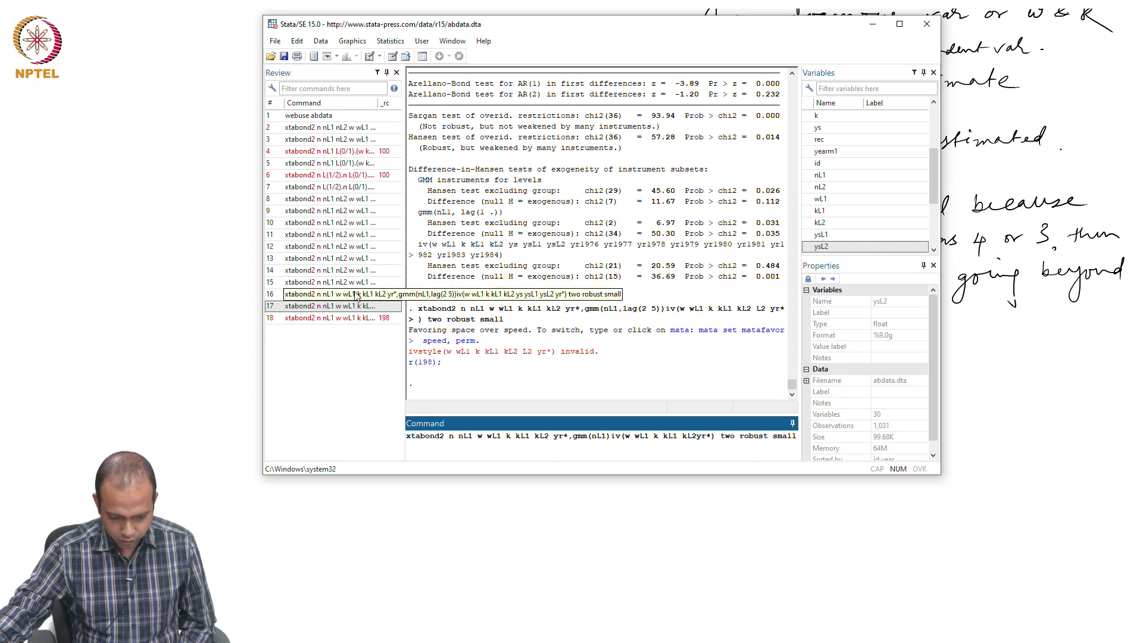
- Recall the xtabond2 command with gmm(nL1,lag(2 5)) and remove ys, ysL1 and ysL2 from its iv() list
click(375, 295)
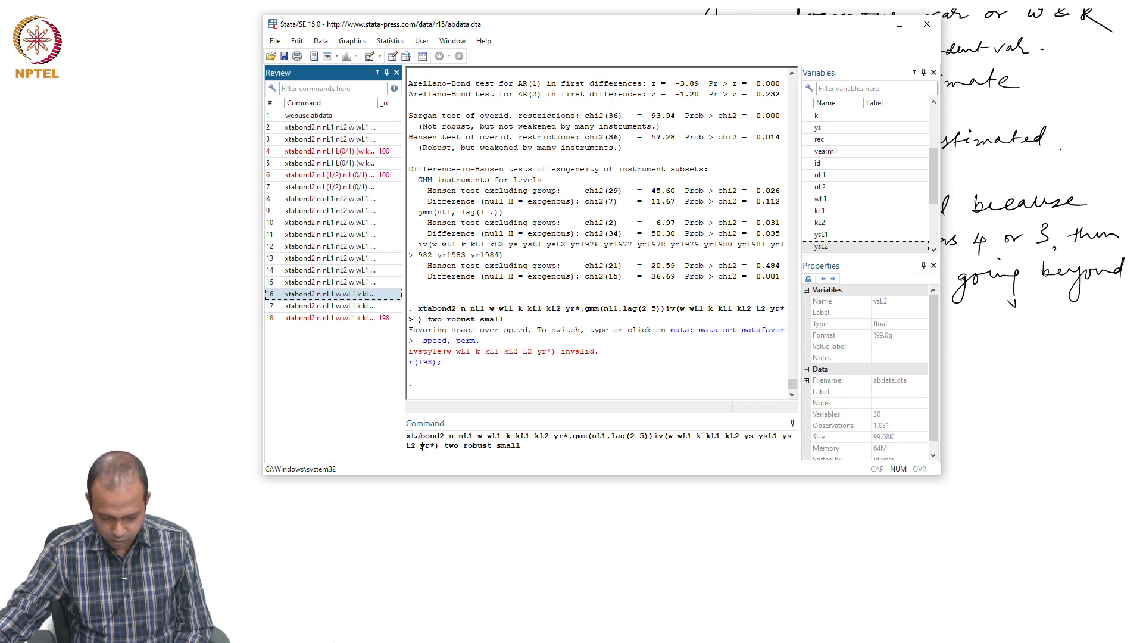
click(422, 446)
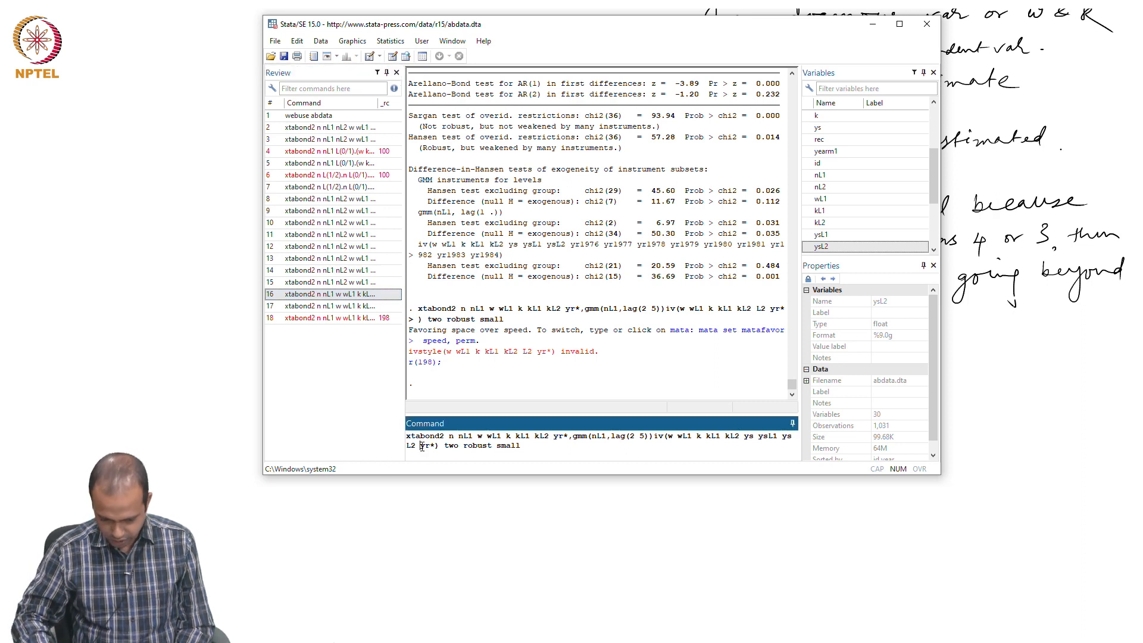
key(BackSpace)
key(BackSpace)
key(BackSpace)
key(BackSpace)
key(BackSpace)
key(BackSpace)
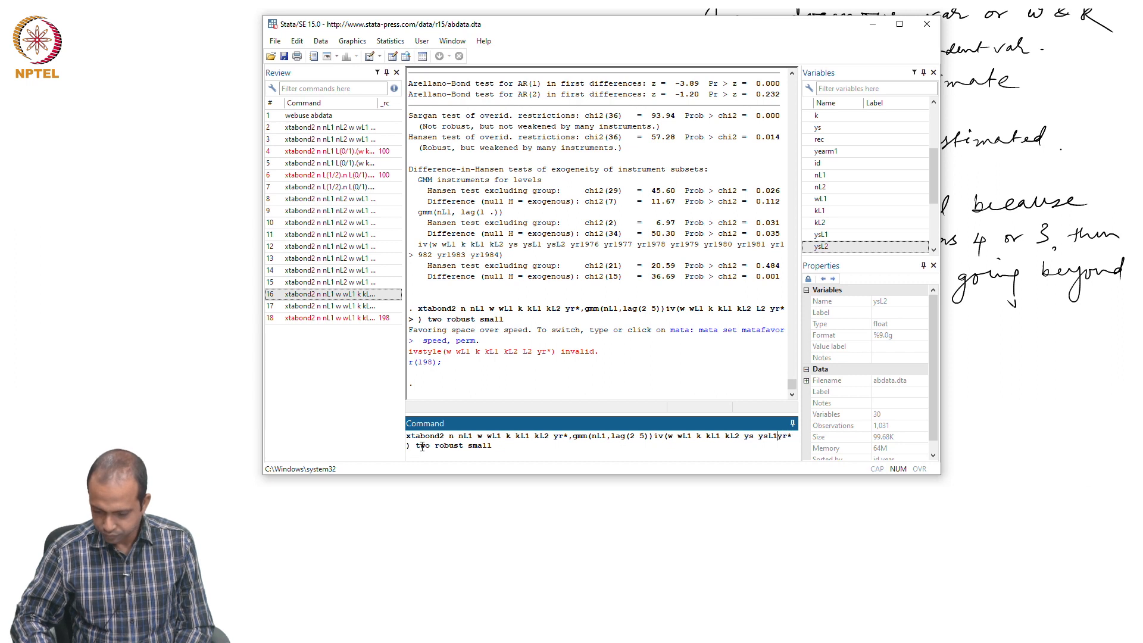
key(BackSpace)
key(BackSpace)
key(BackSpace)
key(BackSpace)
key(BackSpace)
key(BackSpace)
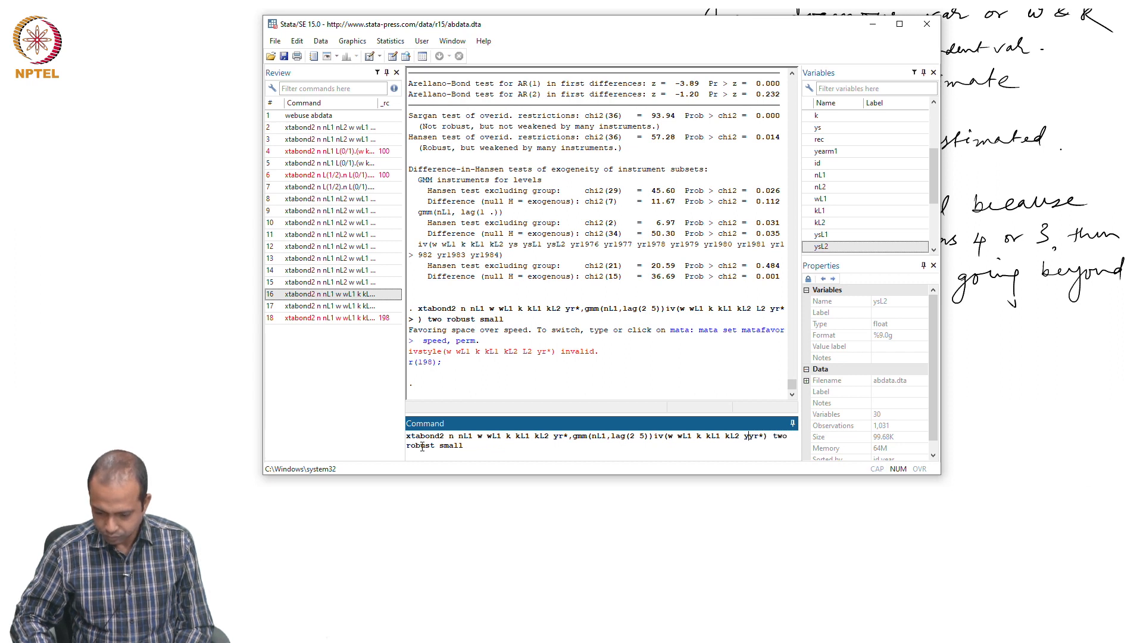
key(BackSpace)
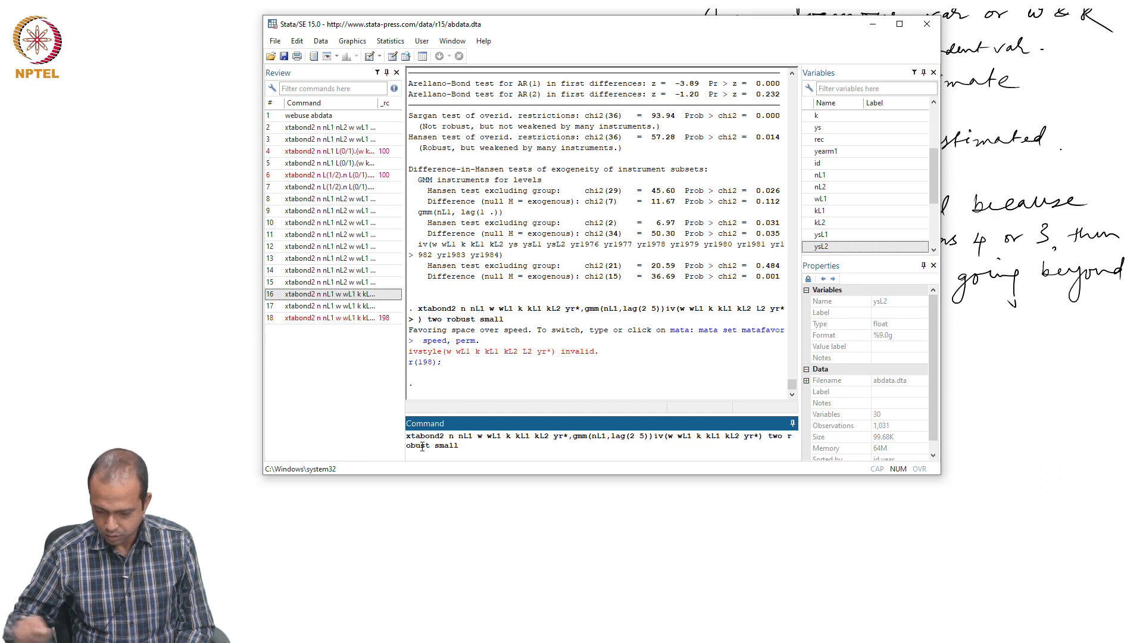
click(462, 449)
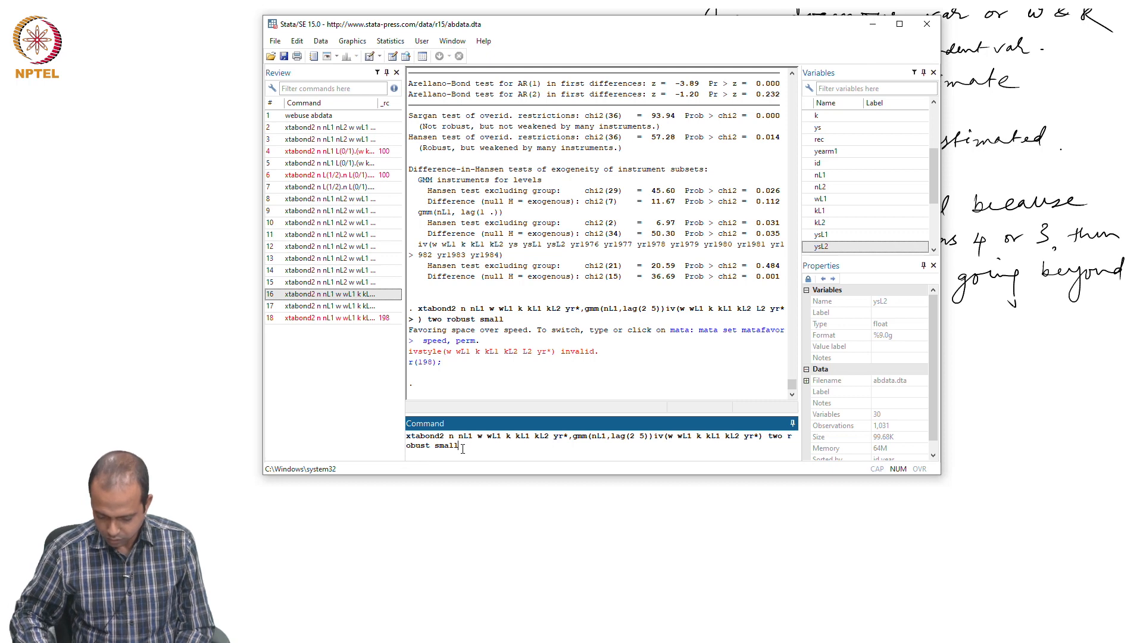
- Run the two-step xtabond2 estimation with gmm(nL1,lag(2 5)) and iv(w wL1 k kL1 kL2 yr*), and review its output
key(Return)
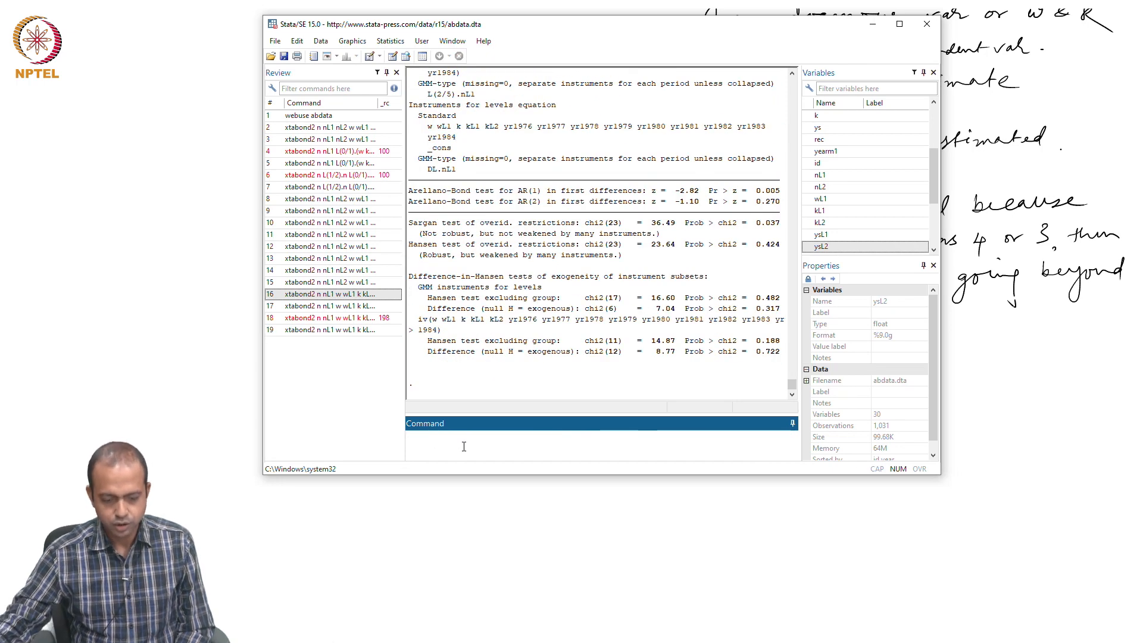
scroll(644, 232, up, 7)
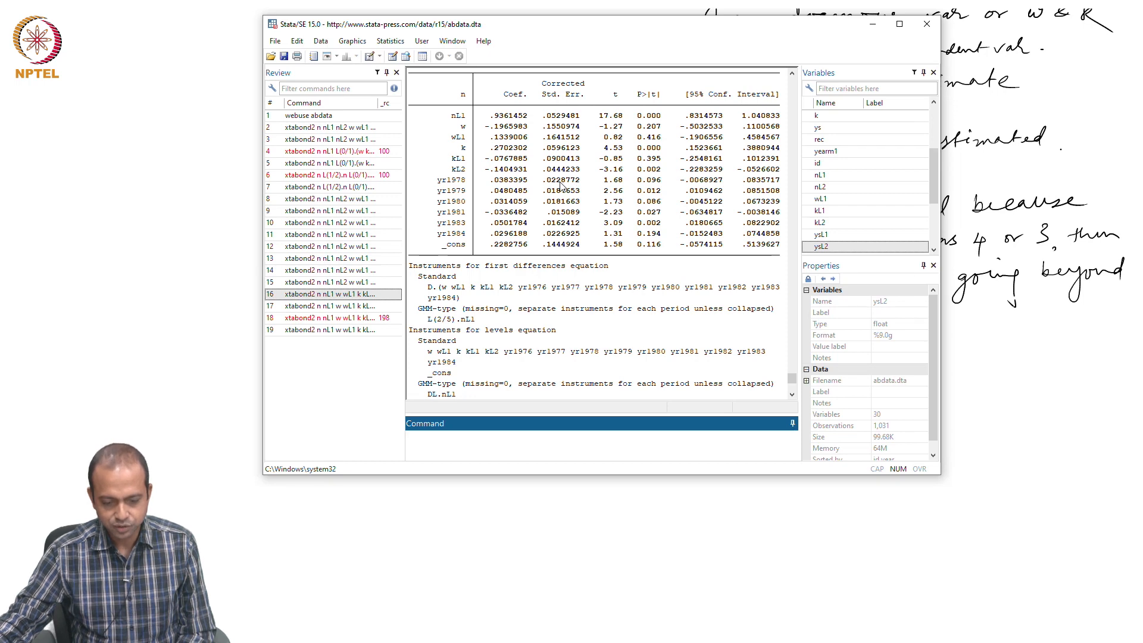
scroll(561, 185, up, 1)
scroll(561, 186, up, 3)
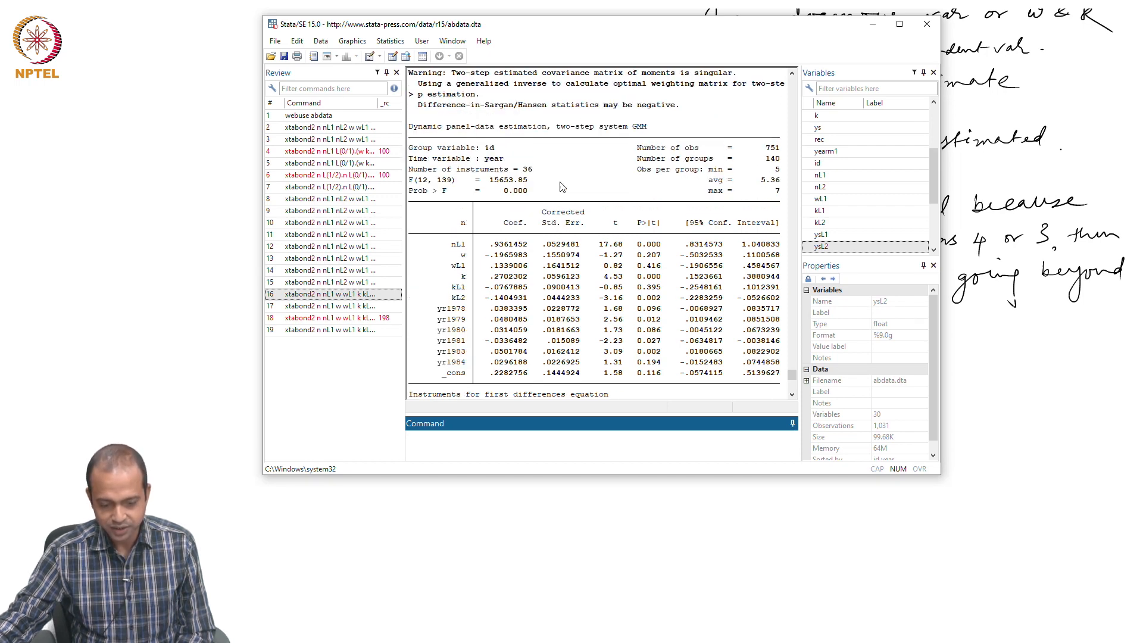
scroll(561, 186, up, 4)
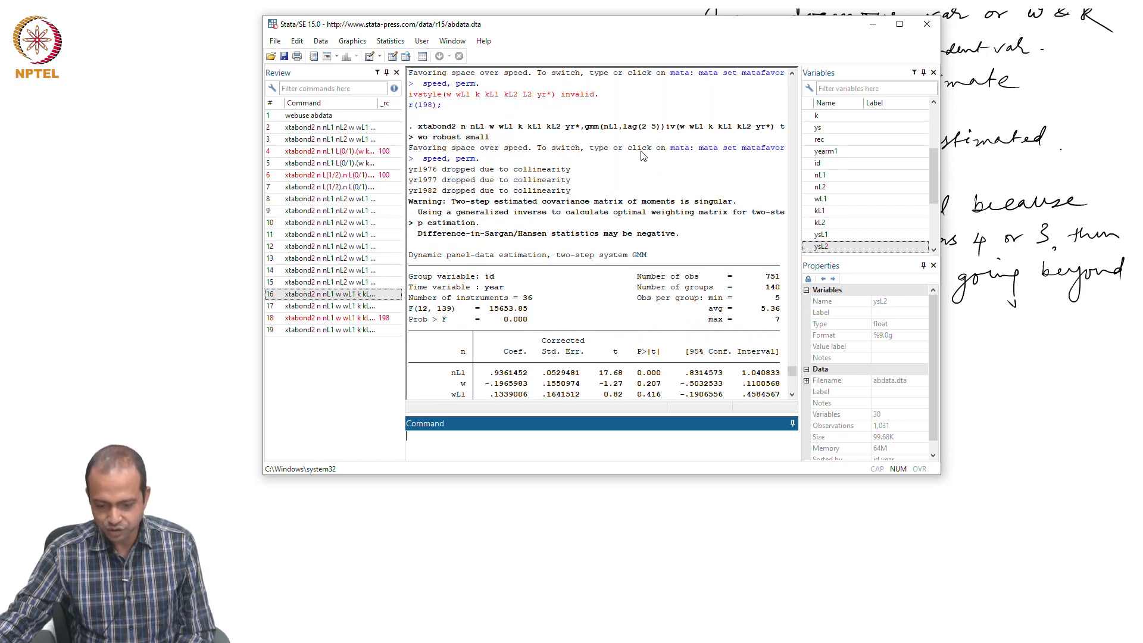
scroll(649, 137, down, 2)
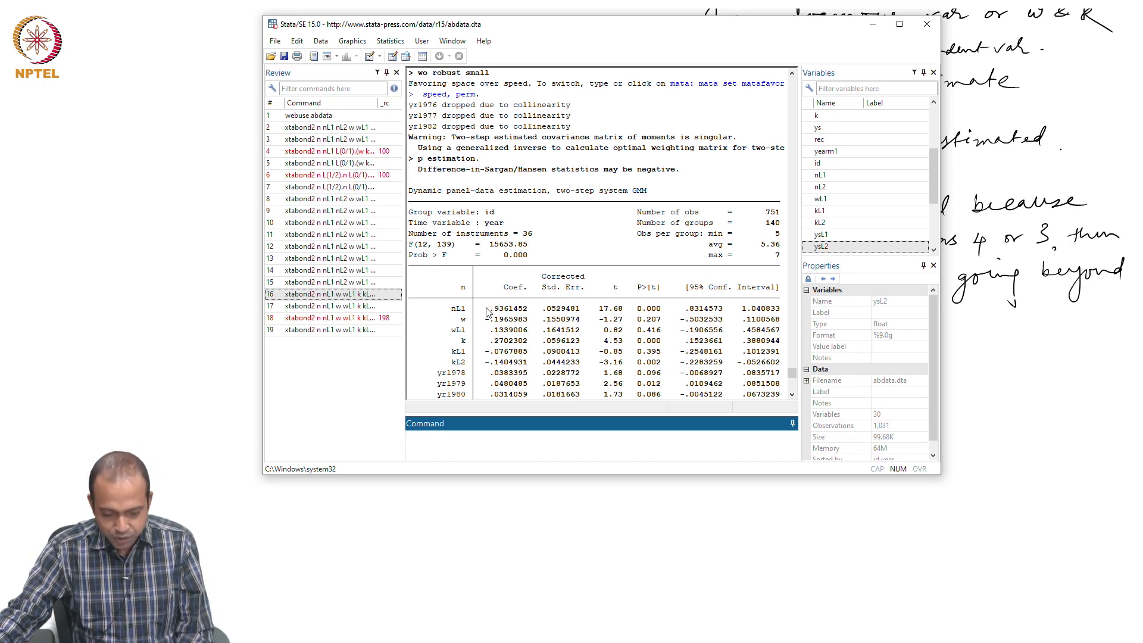
scroll(485, 312, up, 3)
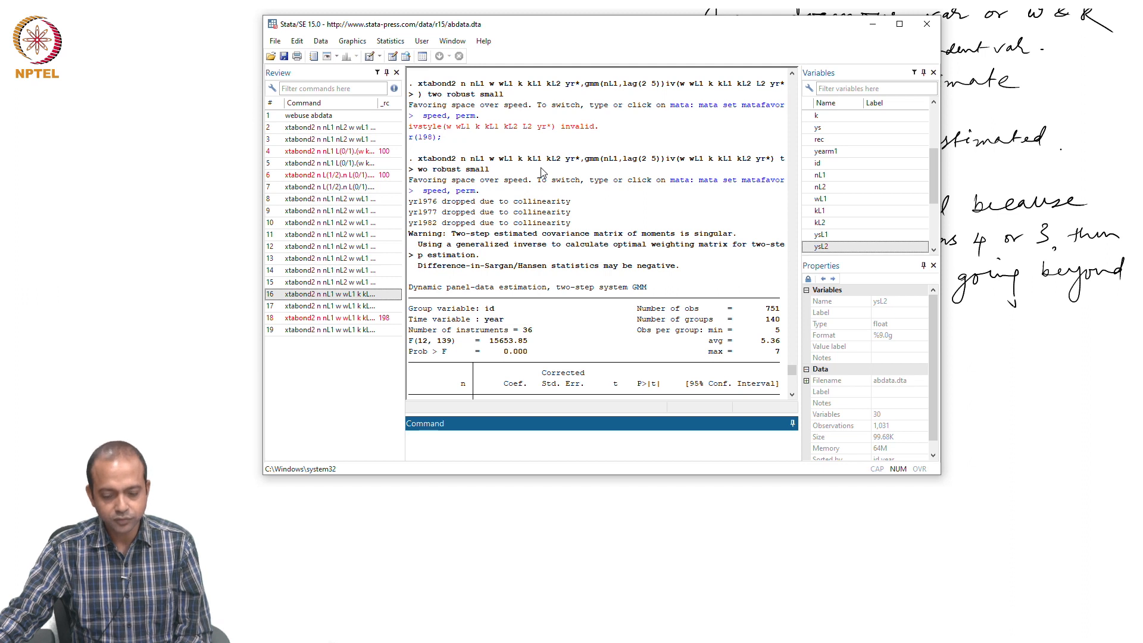
- Recall the gmm(nL1,lag(2 5)) xtabond2 command and add ys, ysL1 and ysL2 to the regressors before yr*
click(364, 332)
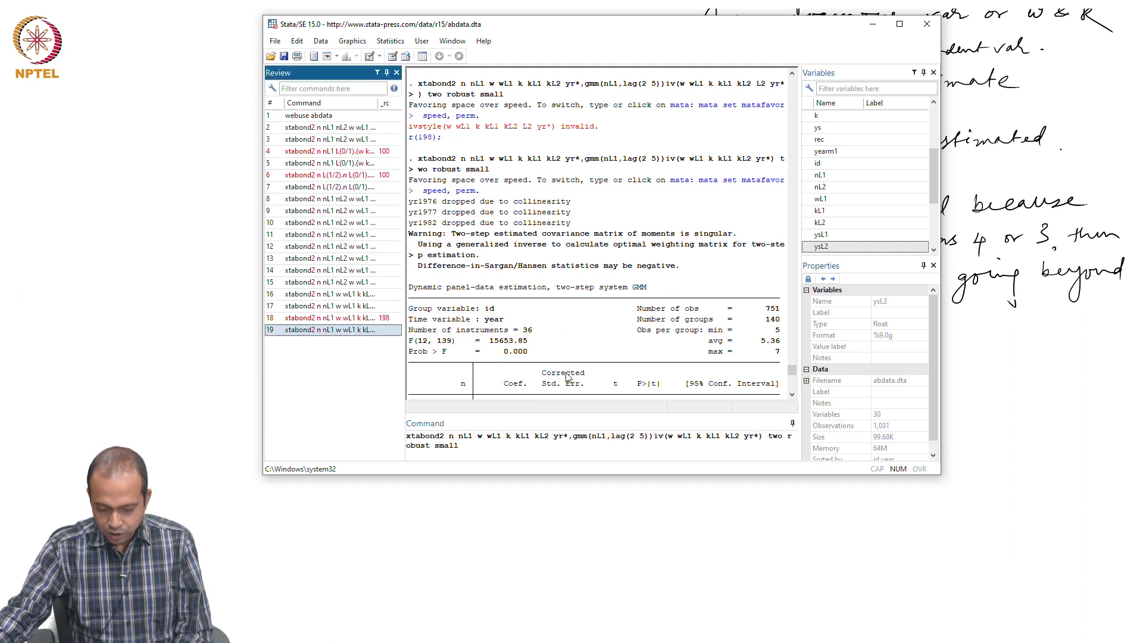
click(554, 438)
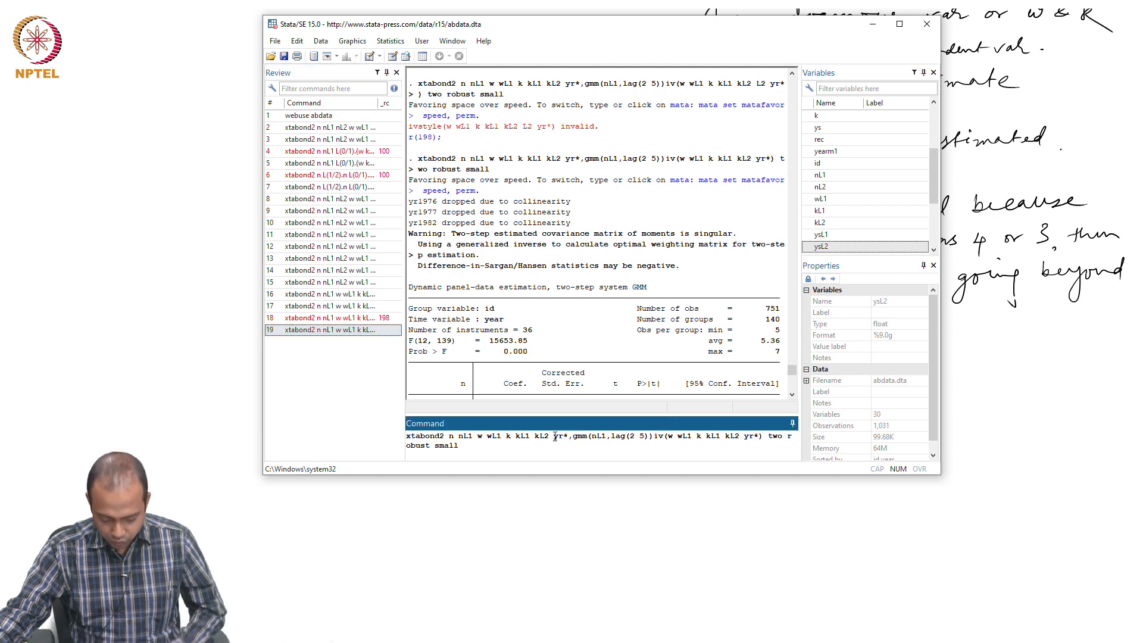
text(ys)
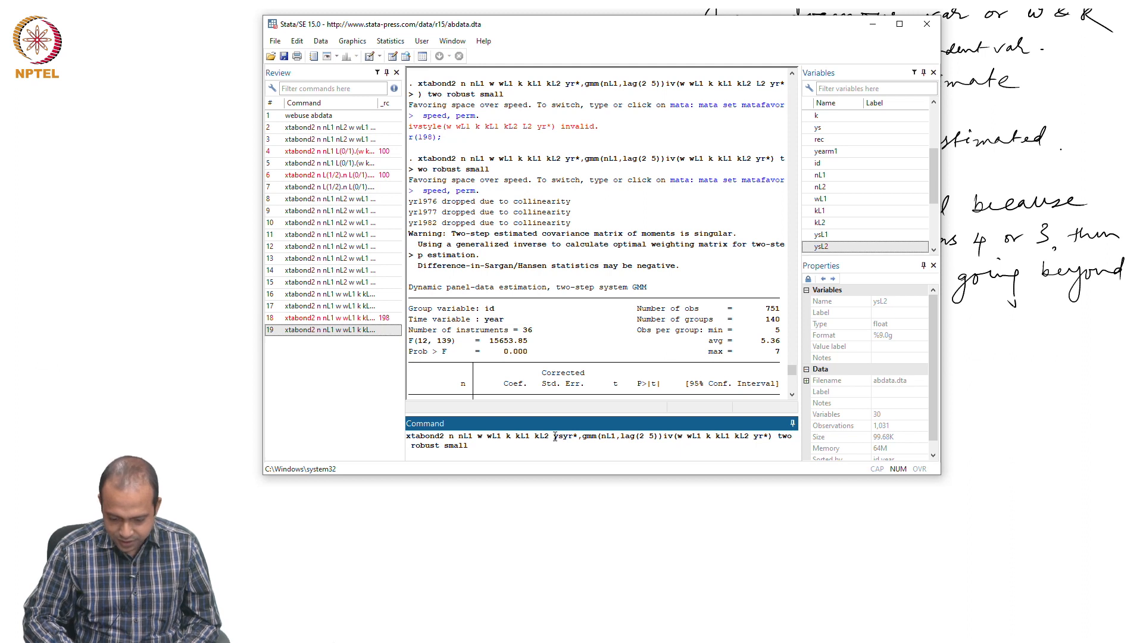
text( ys1)
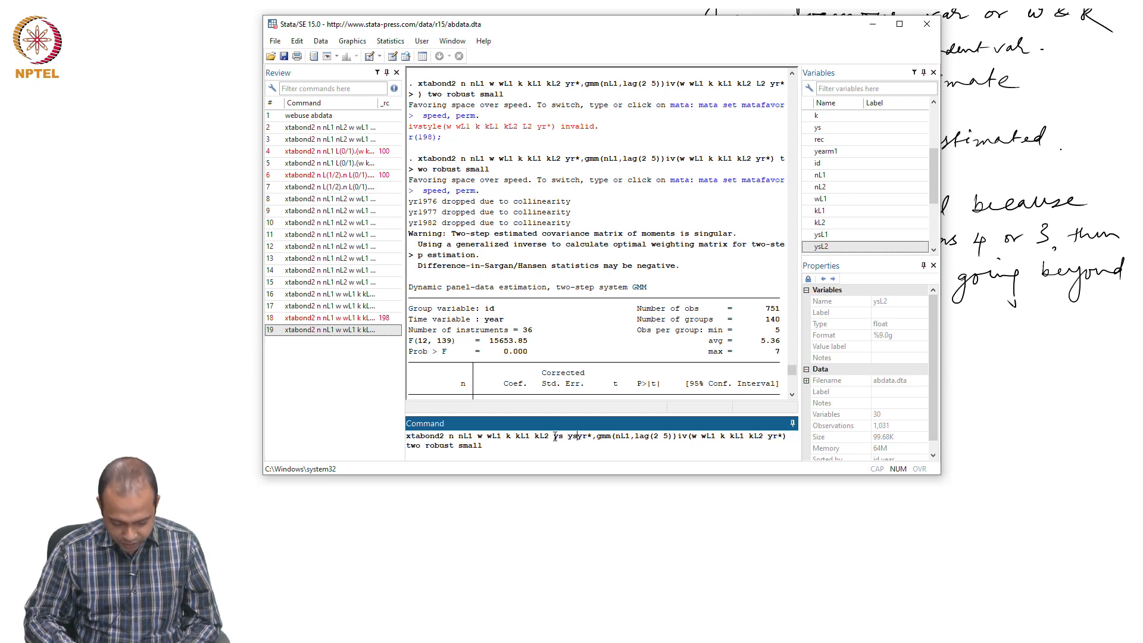
key(BackSpace)
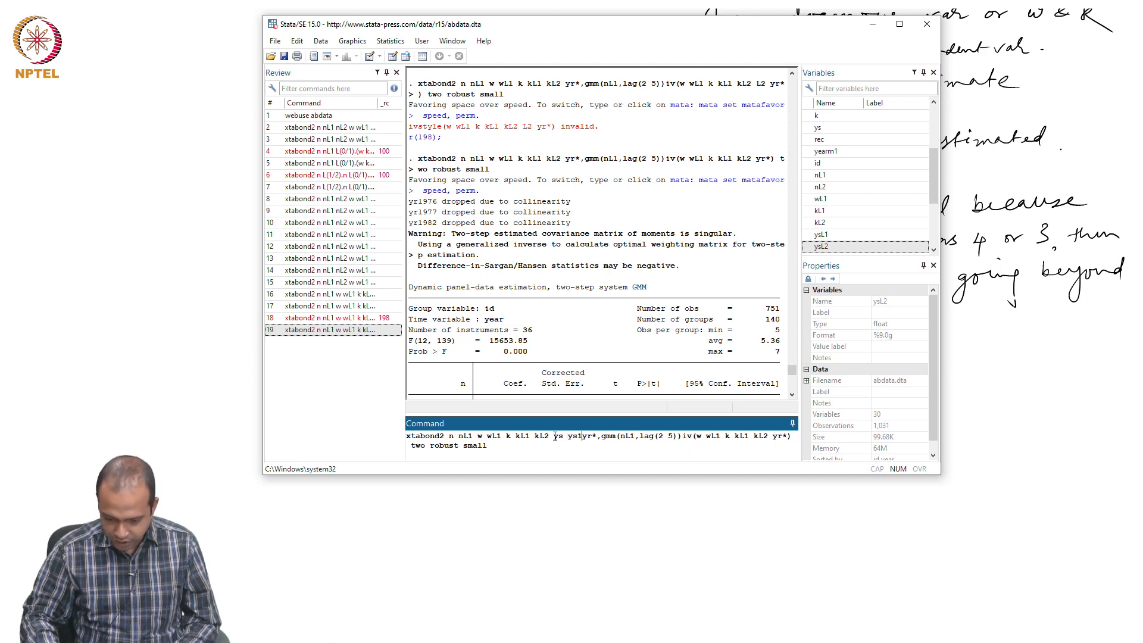
key(BackSpace)
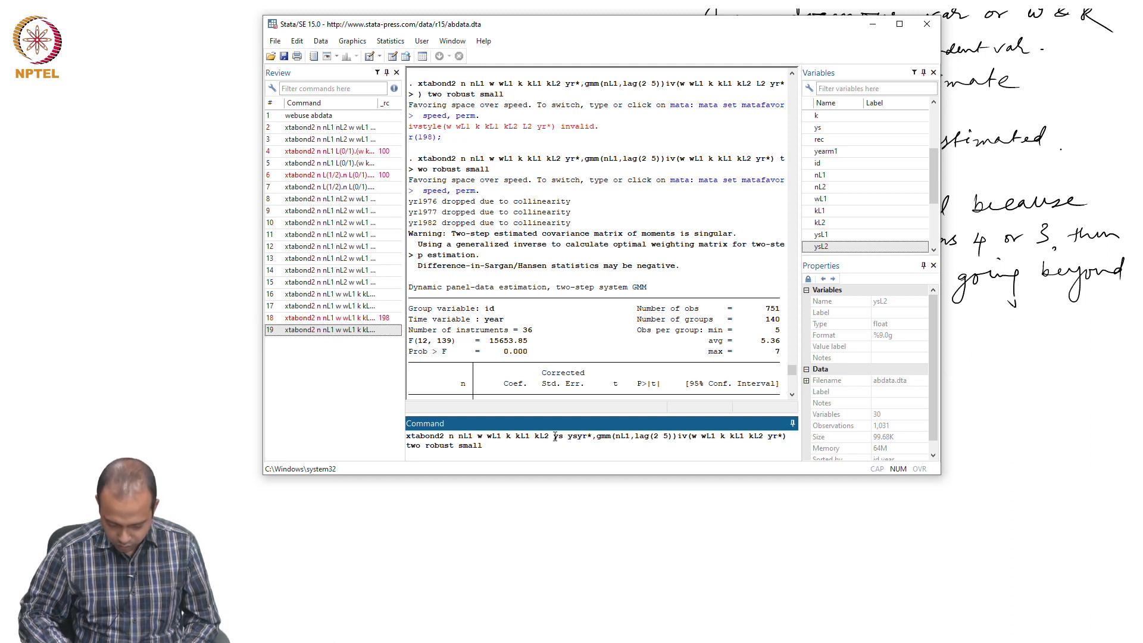
text(L1 )
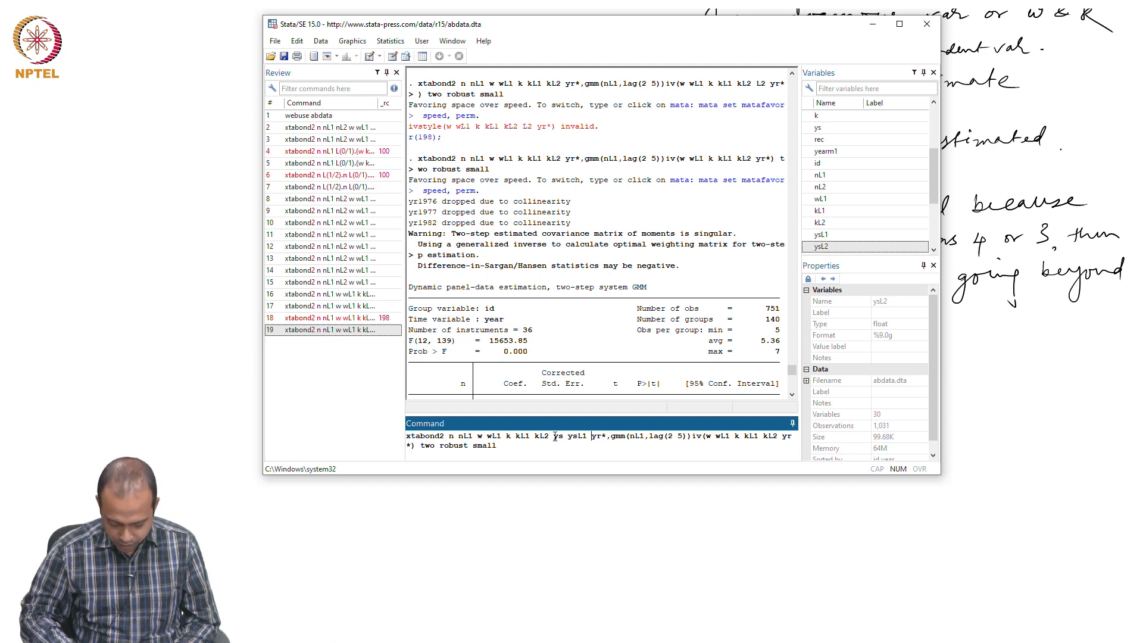
text(ysL2)
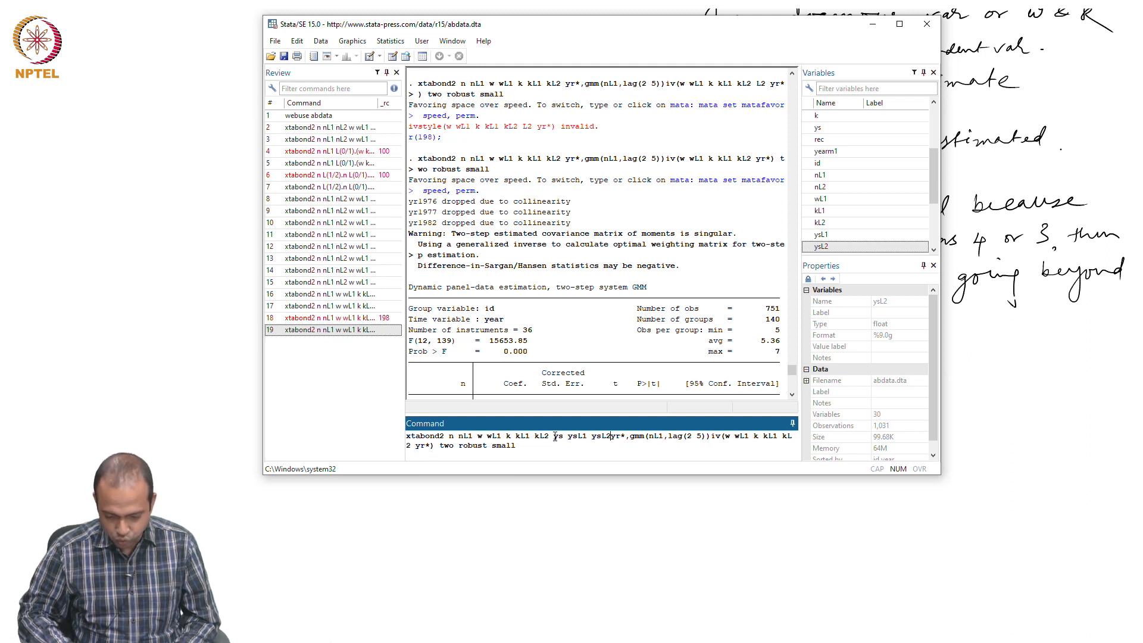
- Remove the lag(2 5) restriction from the command's GMM-style instruments, leaving gmm(nL1)
click(710, 437)
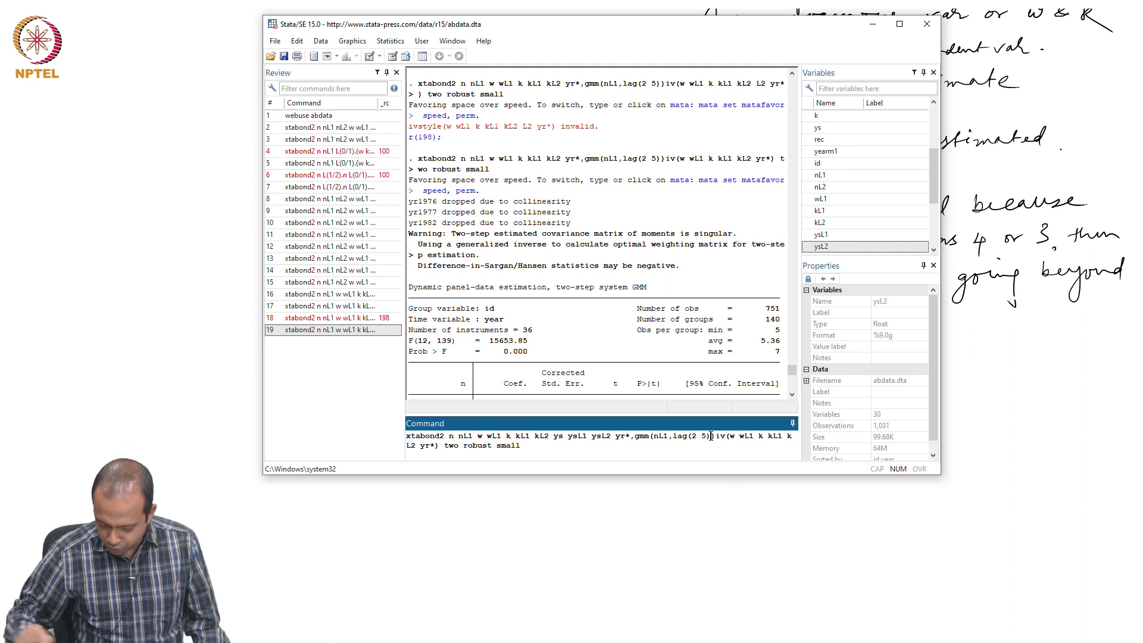
key(BackSpace)
key(BackSpace)
key(BackSpace)
key(BackSpace)
key(BackSpace)
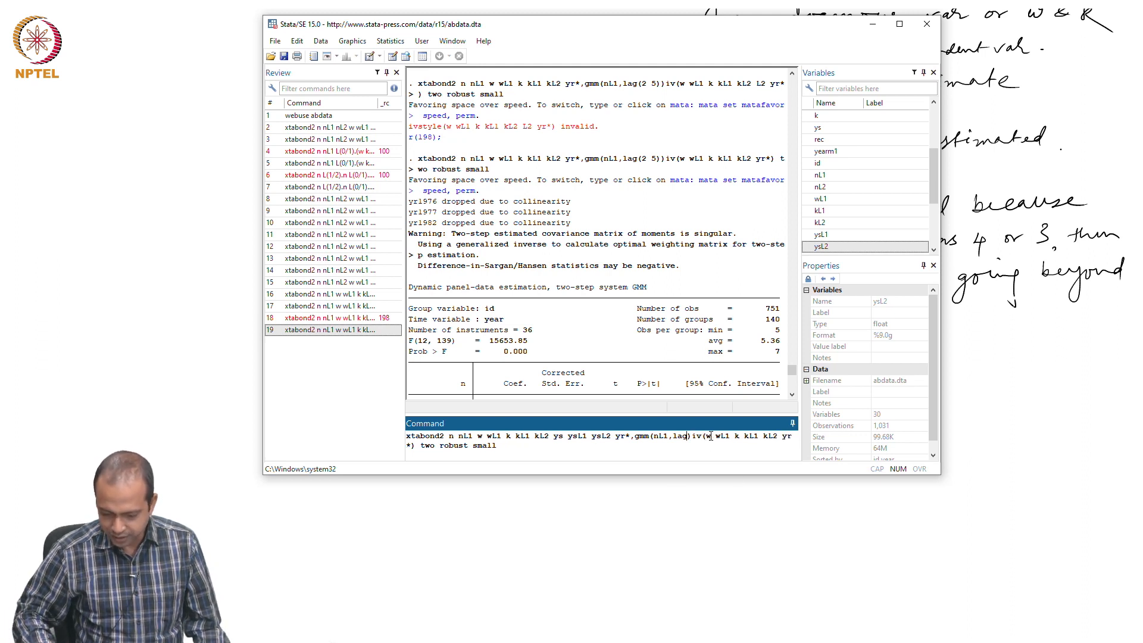
key(BackSpace)
key(BackSpace)
key(BackSpace)
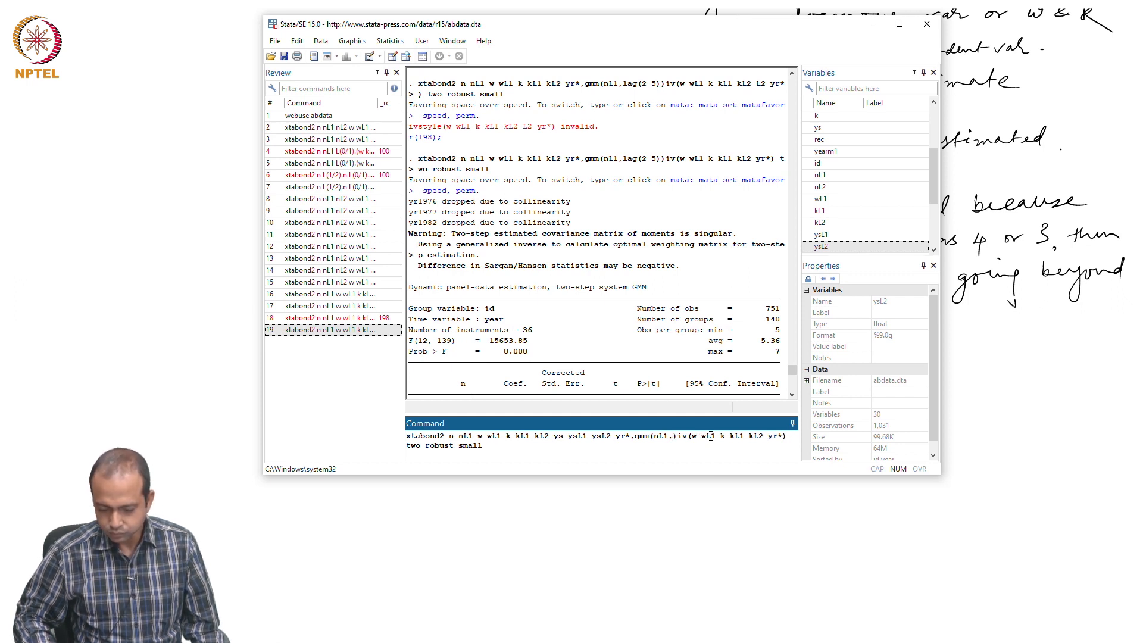
key(BackSpace)
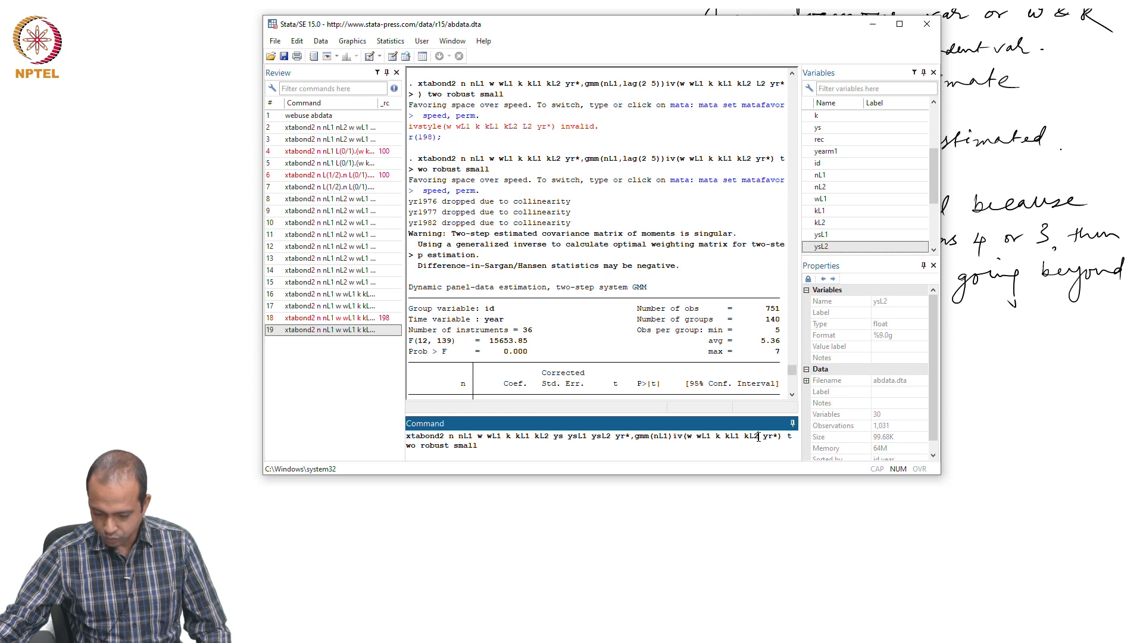
- Add ysL1 and ysL2 to the iv() list after kL2 and run the two-step robust estimation
text(ysL1 y)
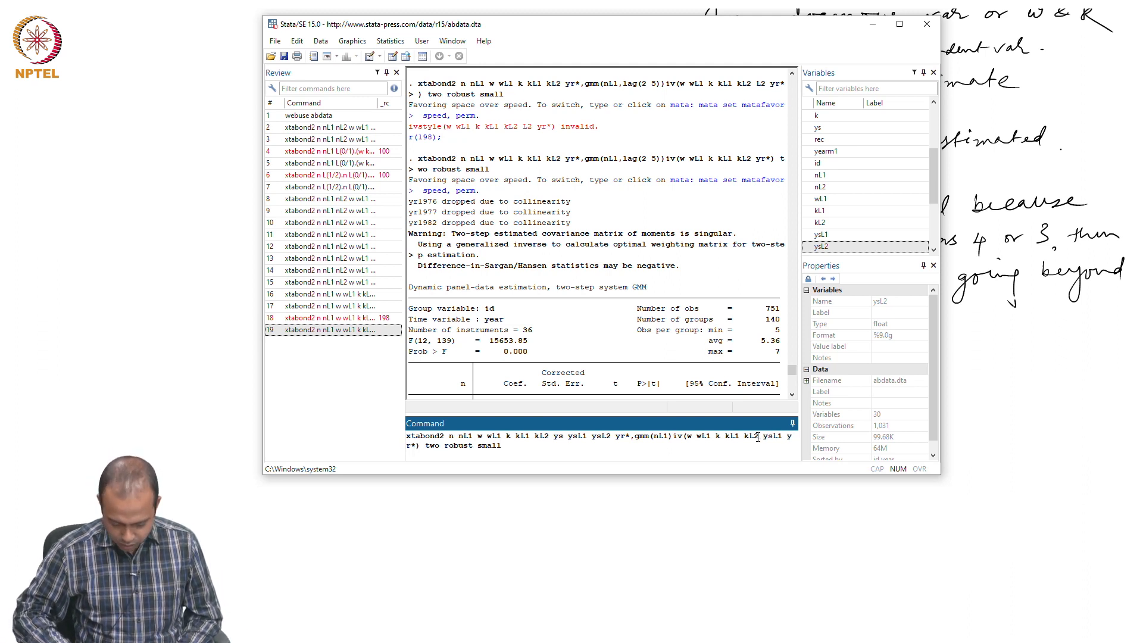
text(sL2 y)
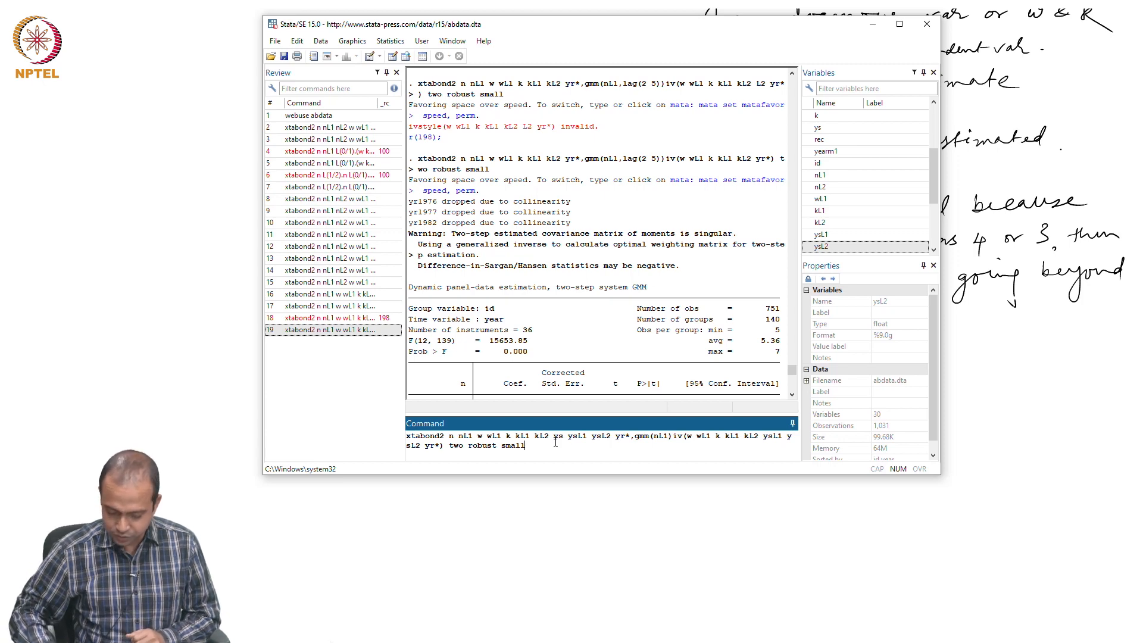
key(Return)
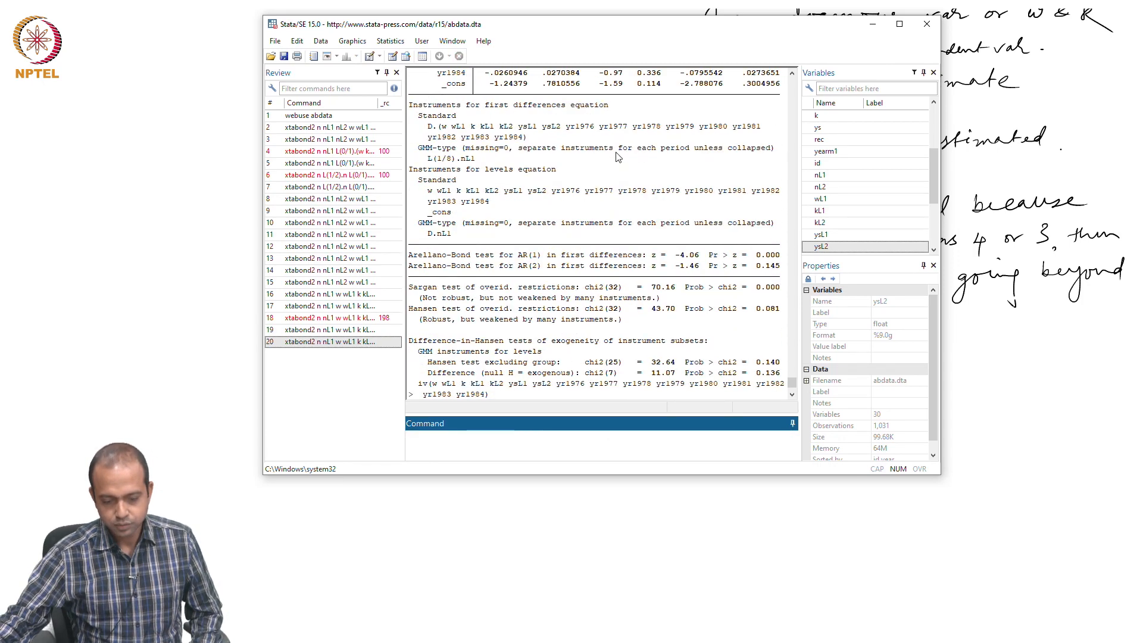
- Examine the gmm(nL1) output with ys, ysL1 and ysL2 as regressors: command, coefficients, number of instruments and instrument lists
scroll(617, 157, up, 6)
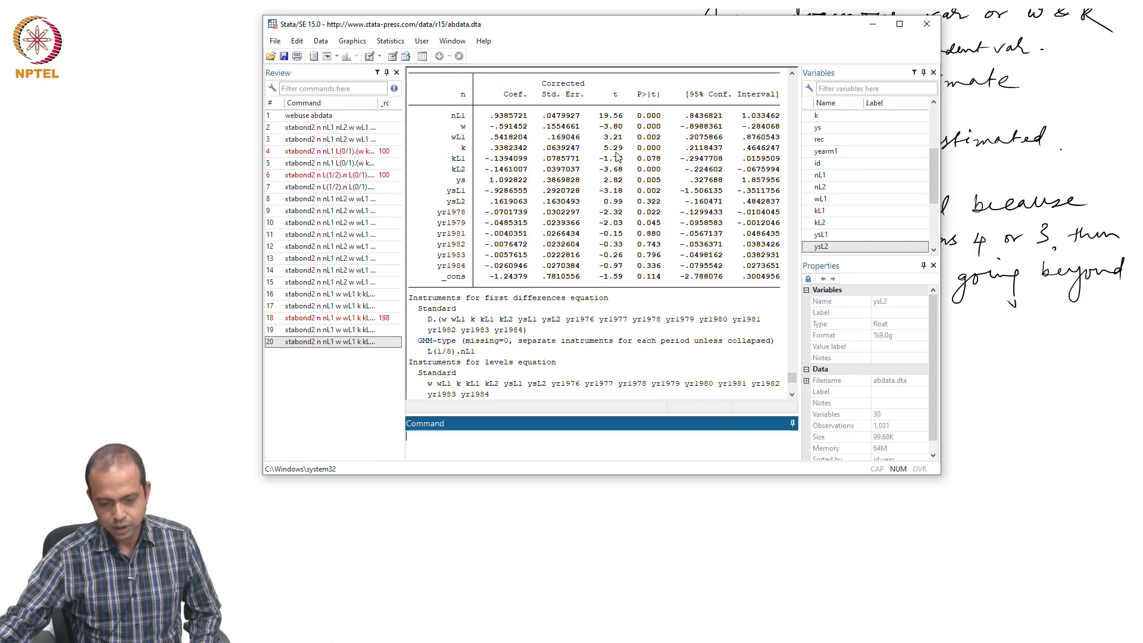
scroll(617, 157, up, 2)
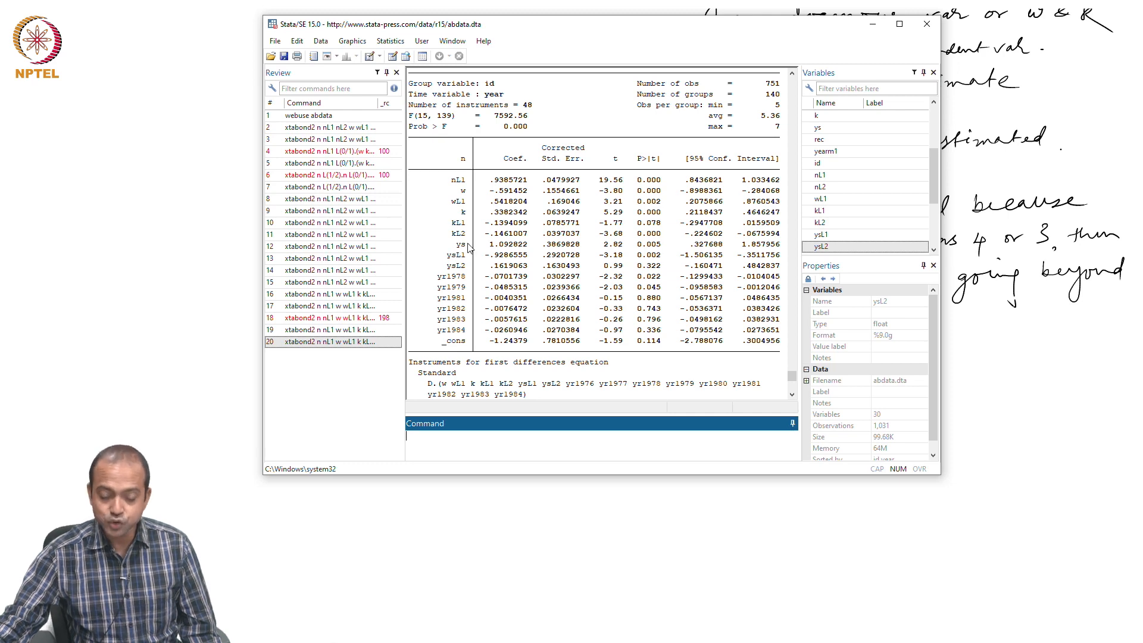
scroll(469, 248, up, 4)
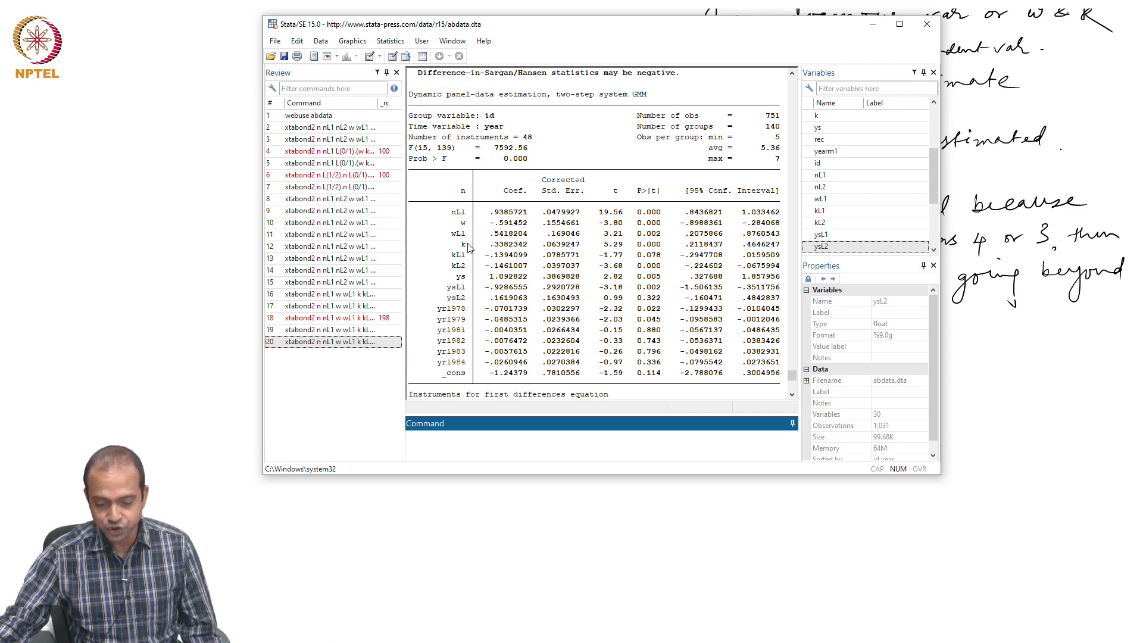
scroll(468, 248, up, 4)
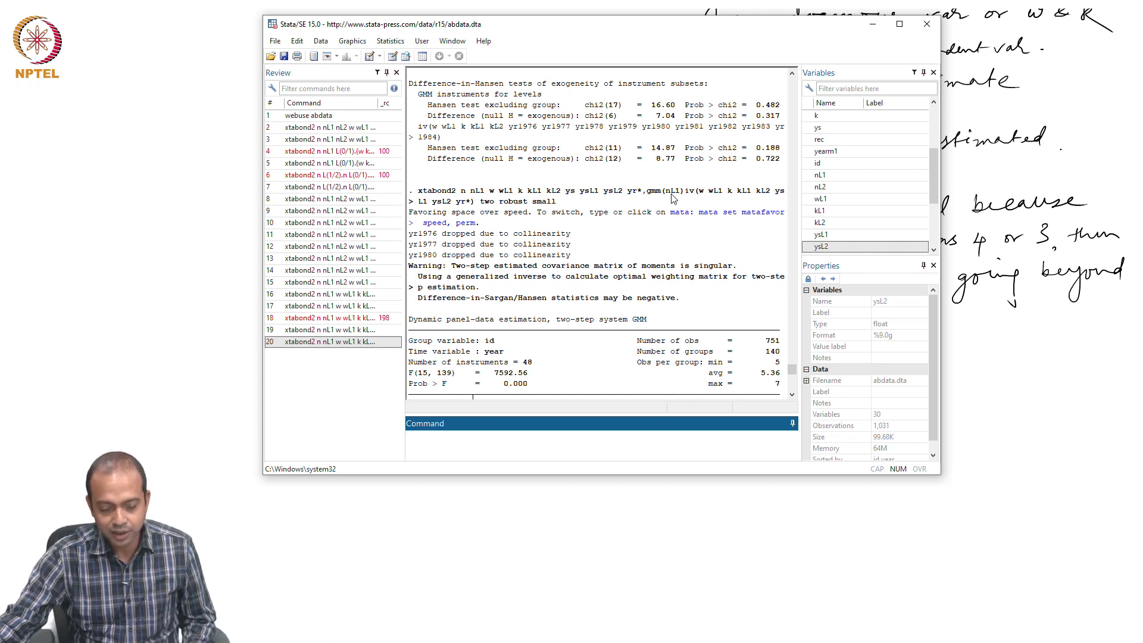
scroll(670, 198, down, 8)
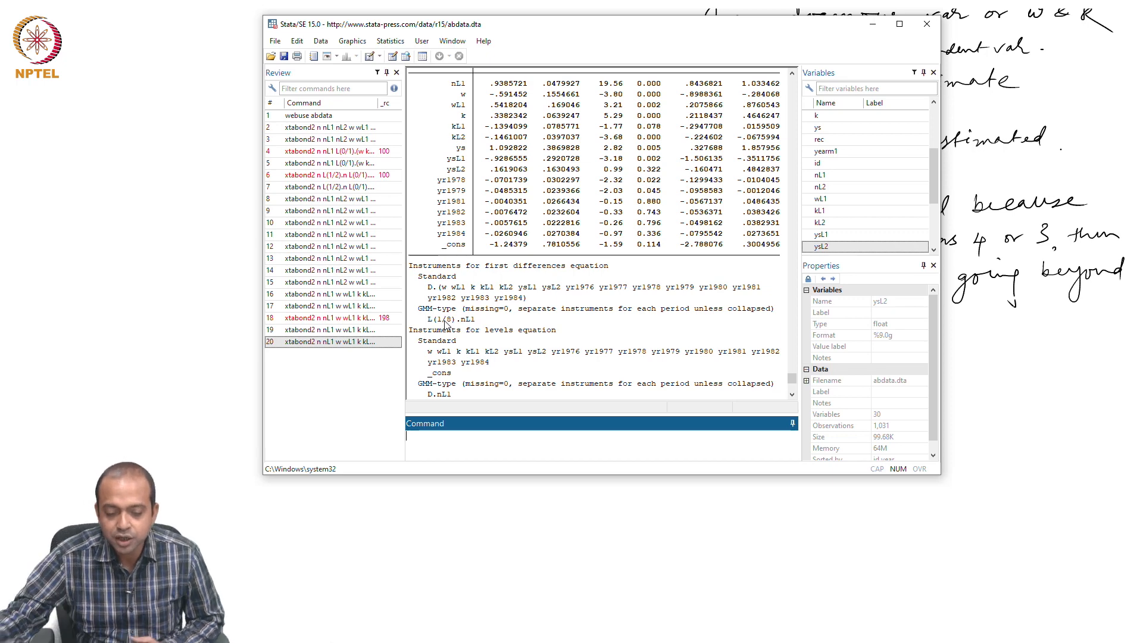
scroll(575, 218, up, 5)
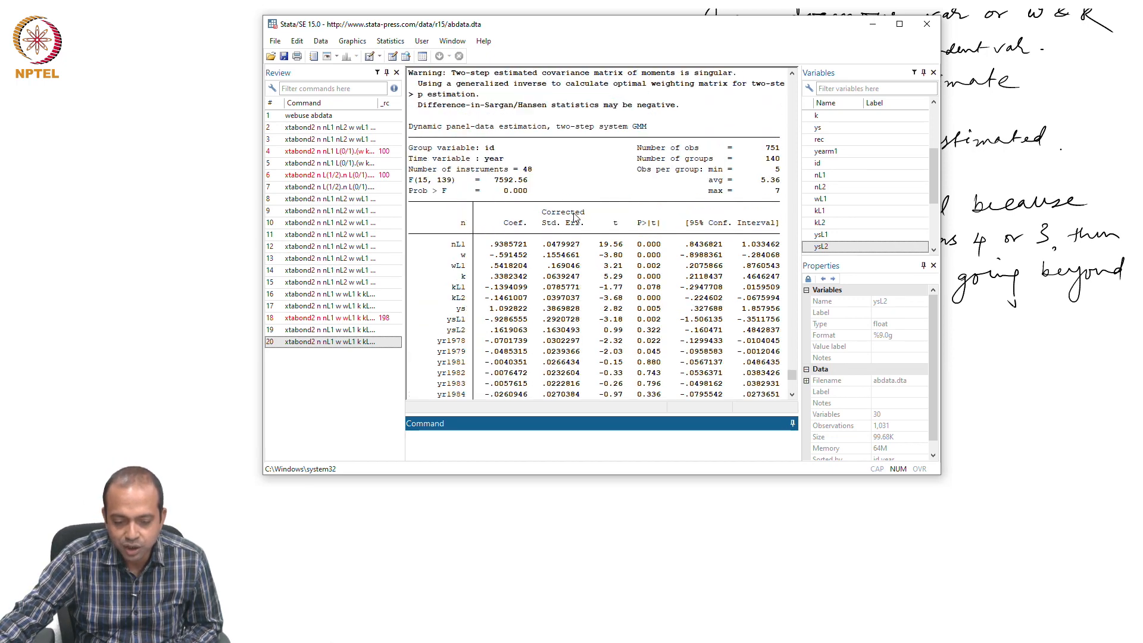
scroll(574, 218, up, 2)
scroll(574, 218, up, 3)
scroll(574, 218, down, 3)
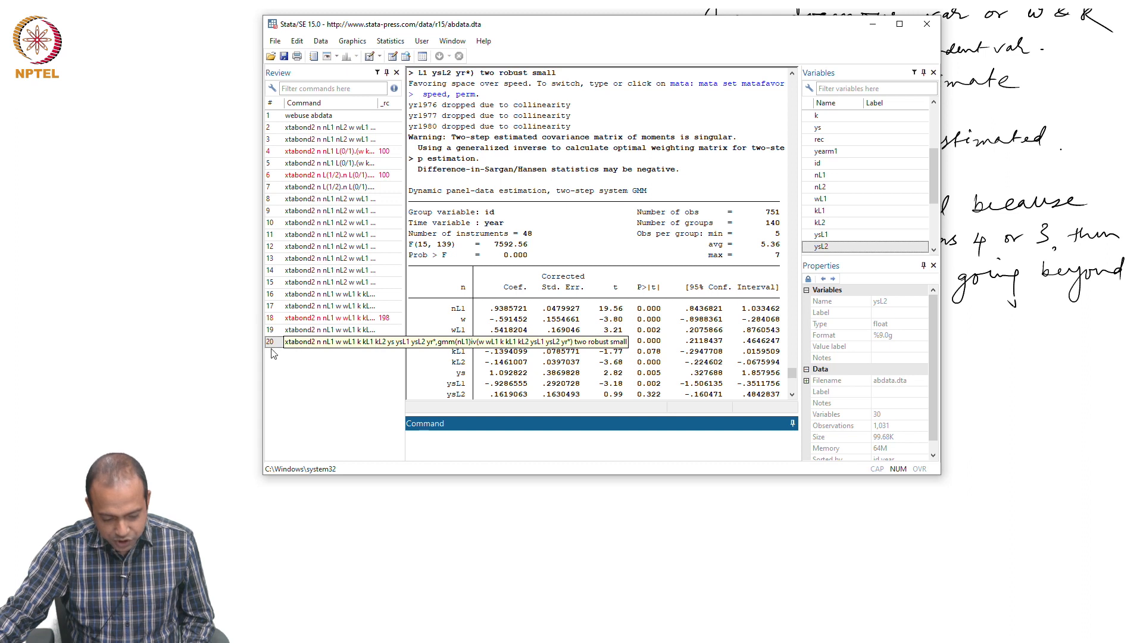
- Recall the xtabond2 command with gmm(nL1,lag(2 5)) and add ys, ysL1 and ysL2 to the regressors after yr*
click(290, 345)
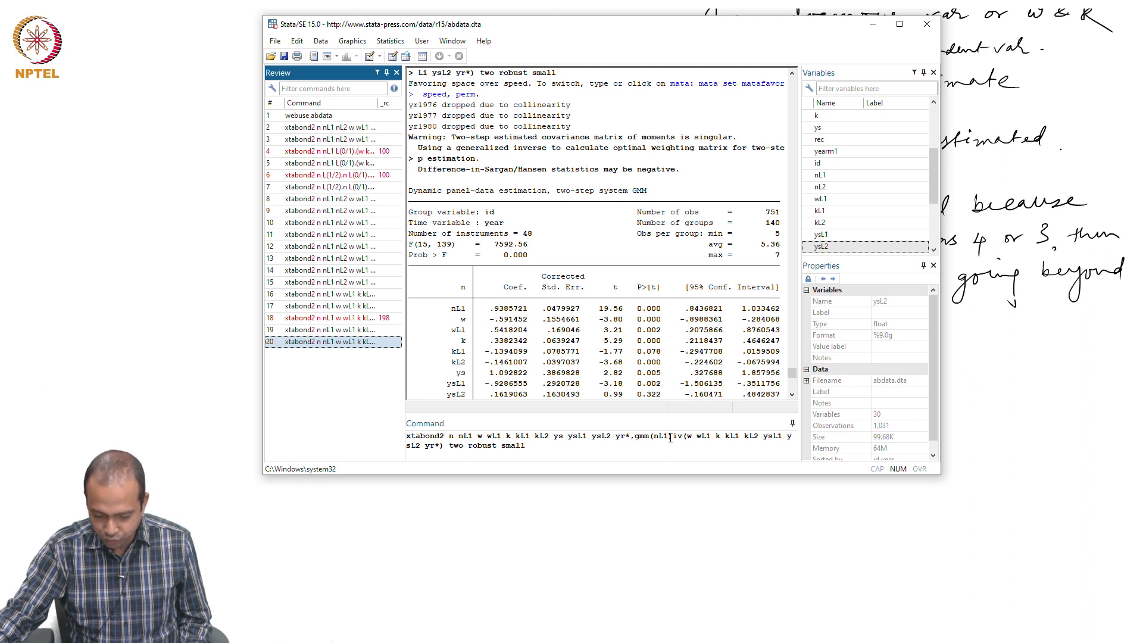
click(365, 334)
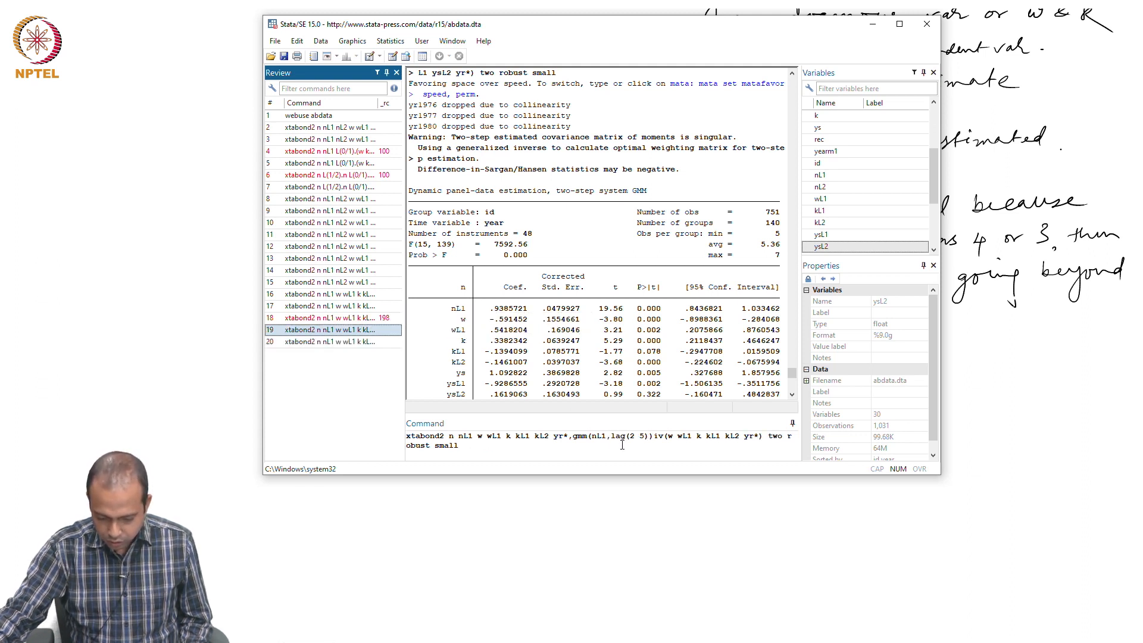
click(568, 439)
text(ys)
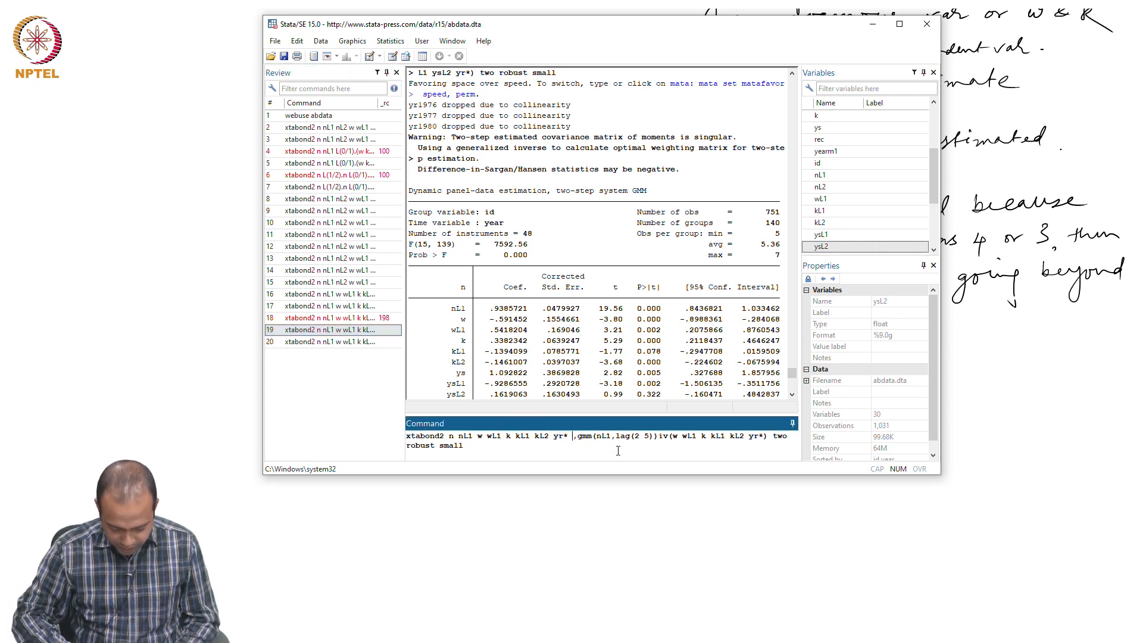
text( ysL)
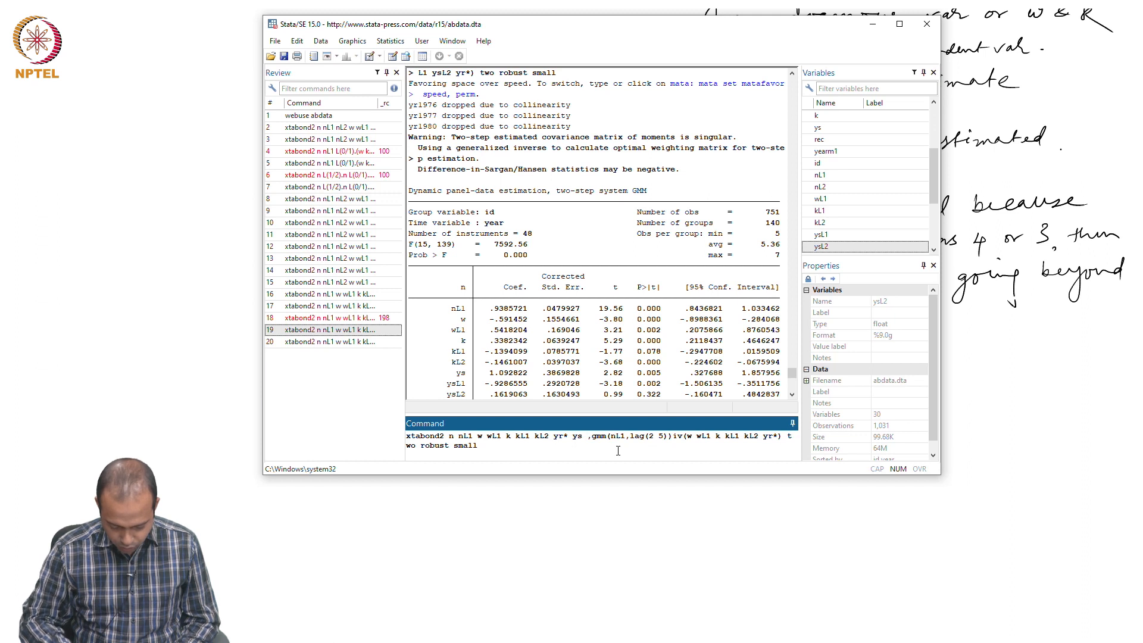
text(1)
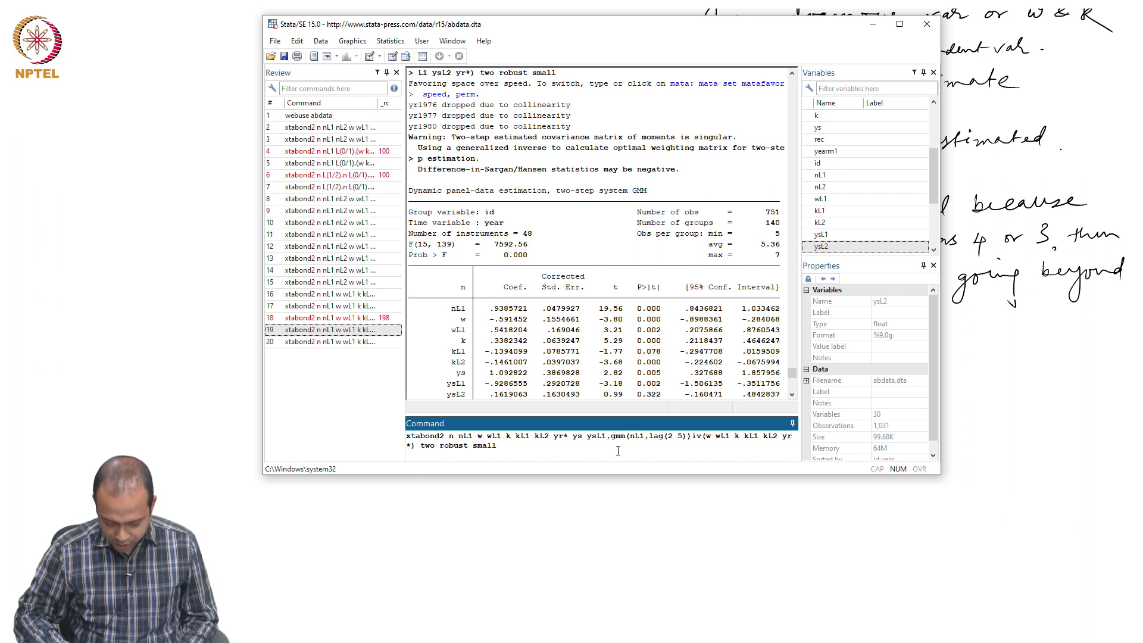
text( ysL2)
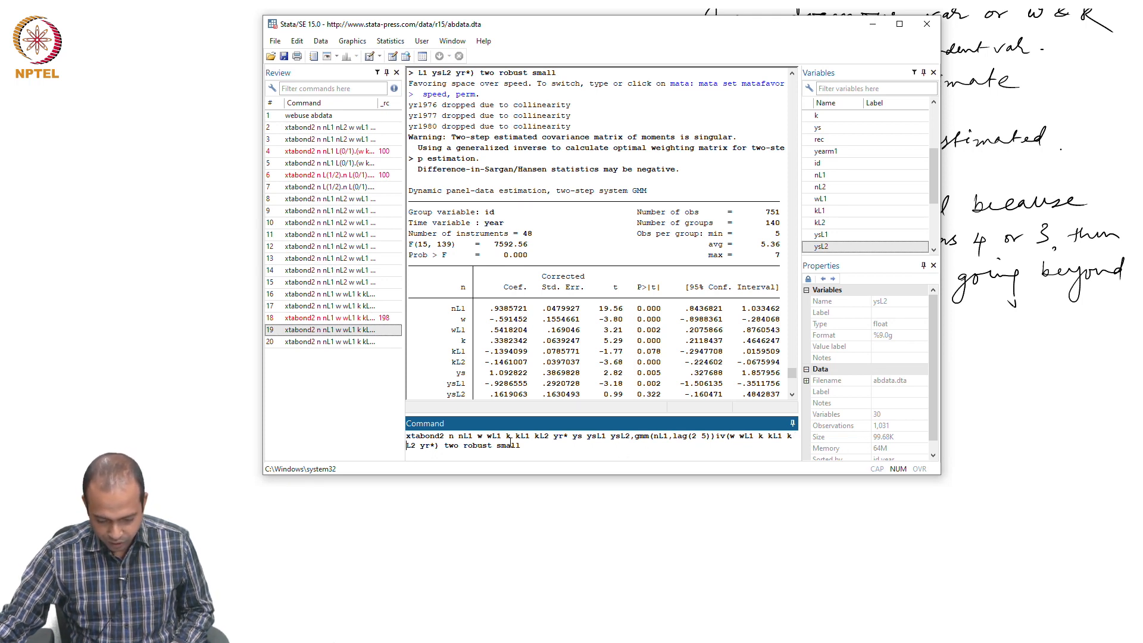
- Add ysL1 and ysL2 after kL2 in the iv() list and run the two-step robust model with gmm(nL1,lag(2 5))
click(417, 442)
text(ys y)
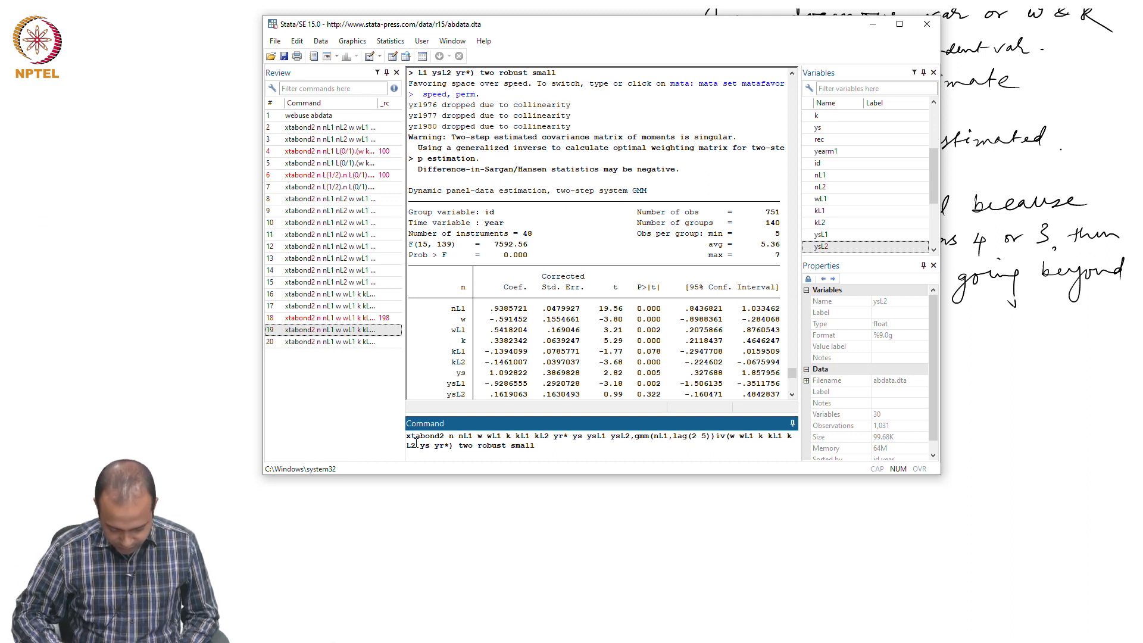
text(L1 ys)
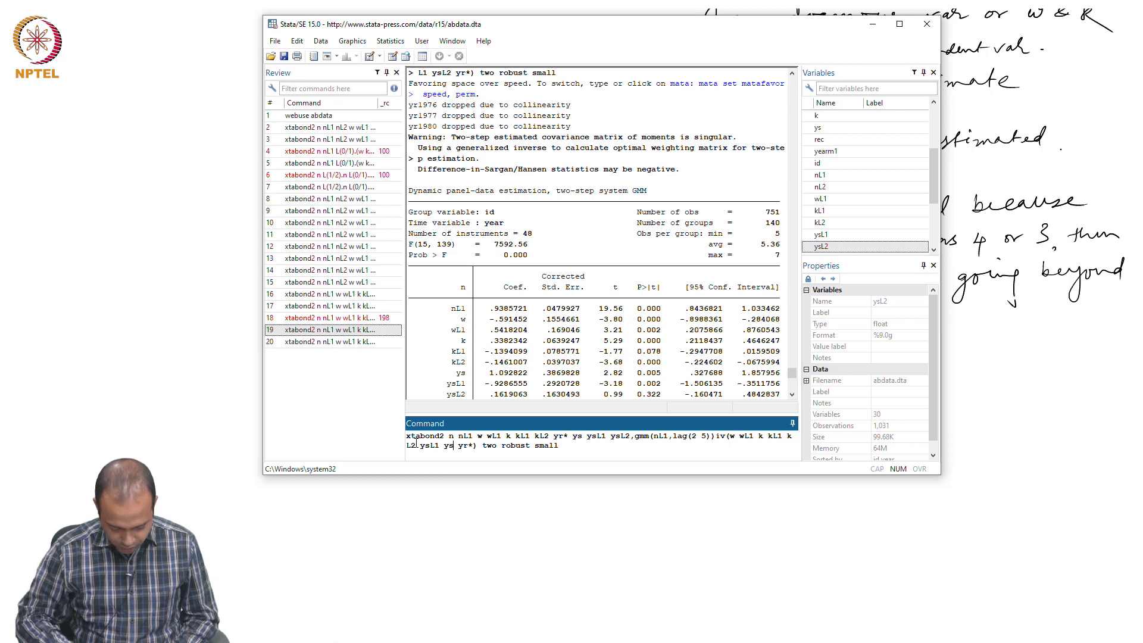
text(L2)
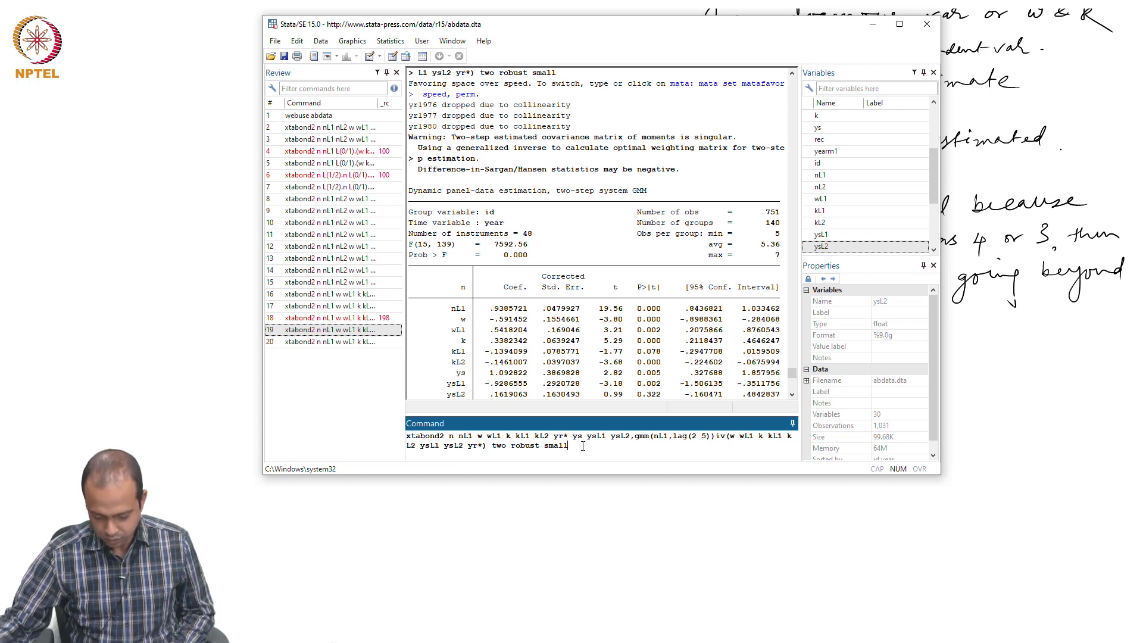
key(Return)
- Examine the gmm(nL1,lag(2 5)) output with ys, ysL1 and ysL2 as regressors: number of instruments, coefficients and p-values
scroll(607, 331, up, 5)
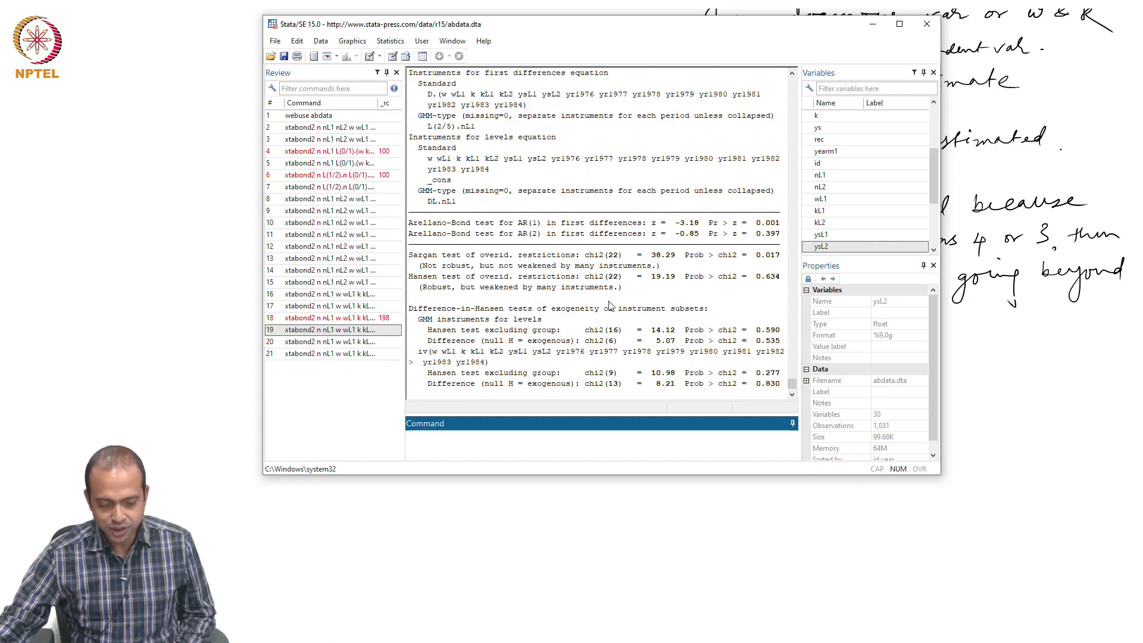
scroll(610, 305, up, 4)
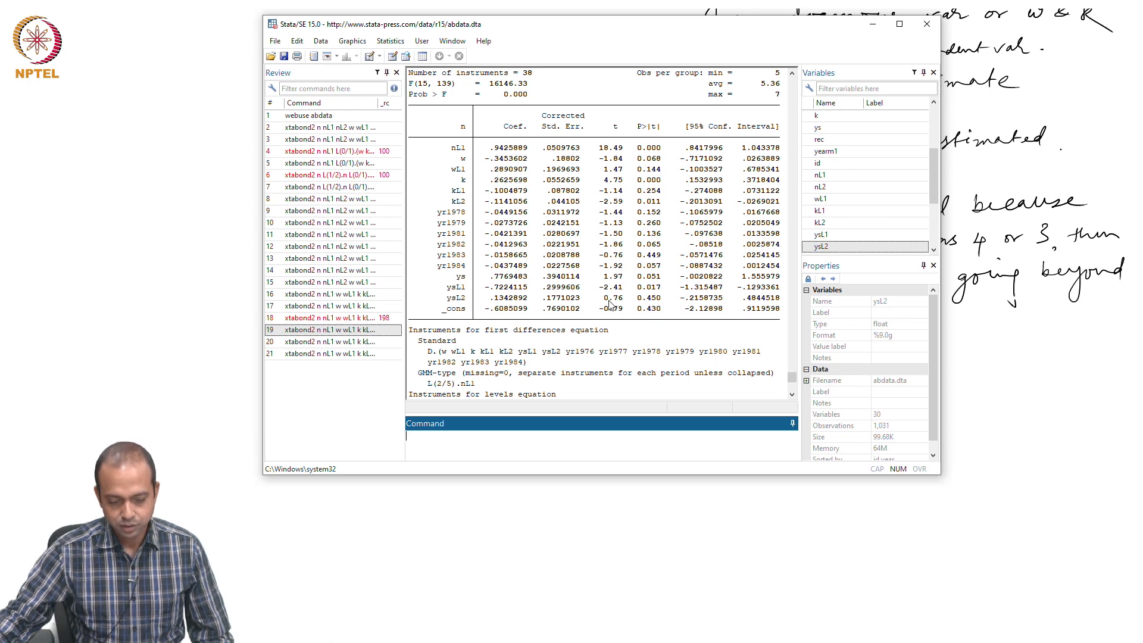
scroll(610, 305, up, 1)
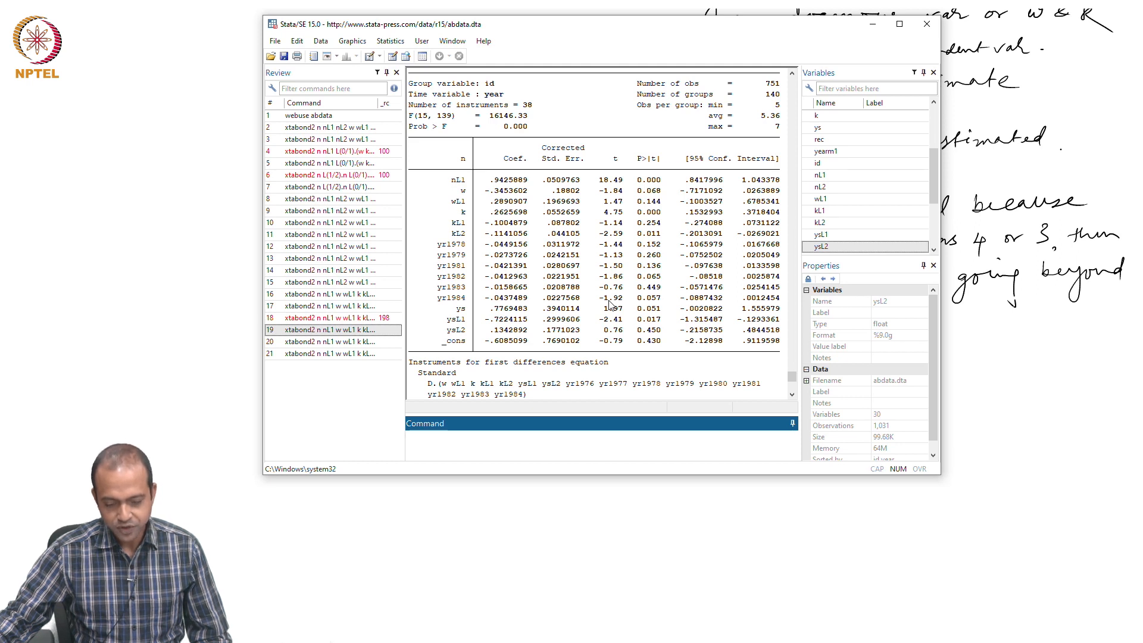
scroll(610, 305, up, 2)
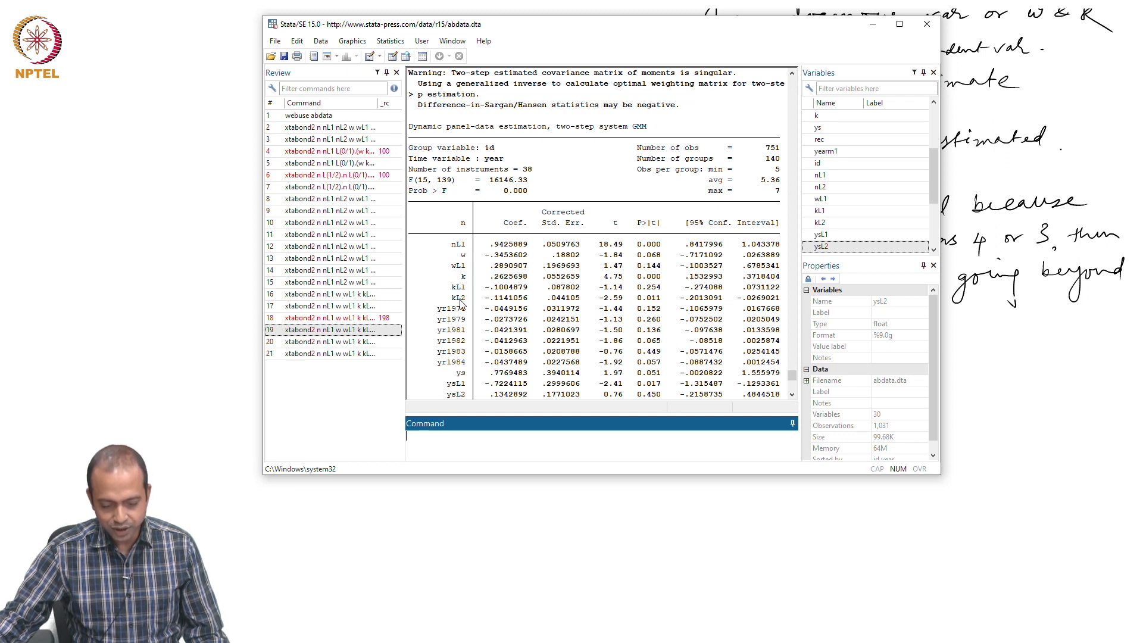
scroll(465, 321, down, 2)
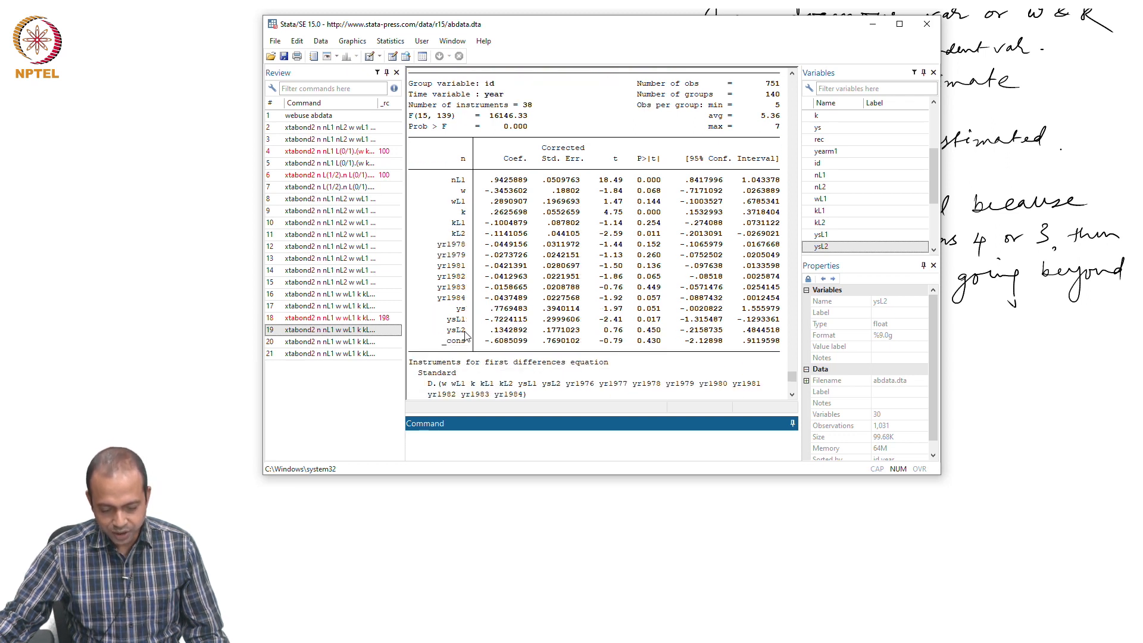
scroll(465, 340, up, 8)
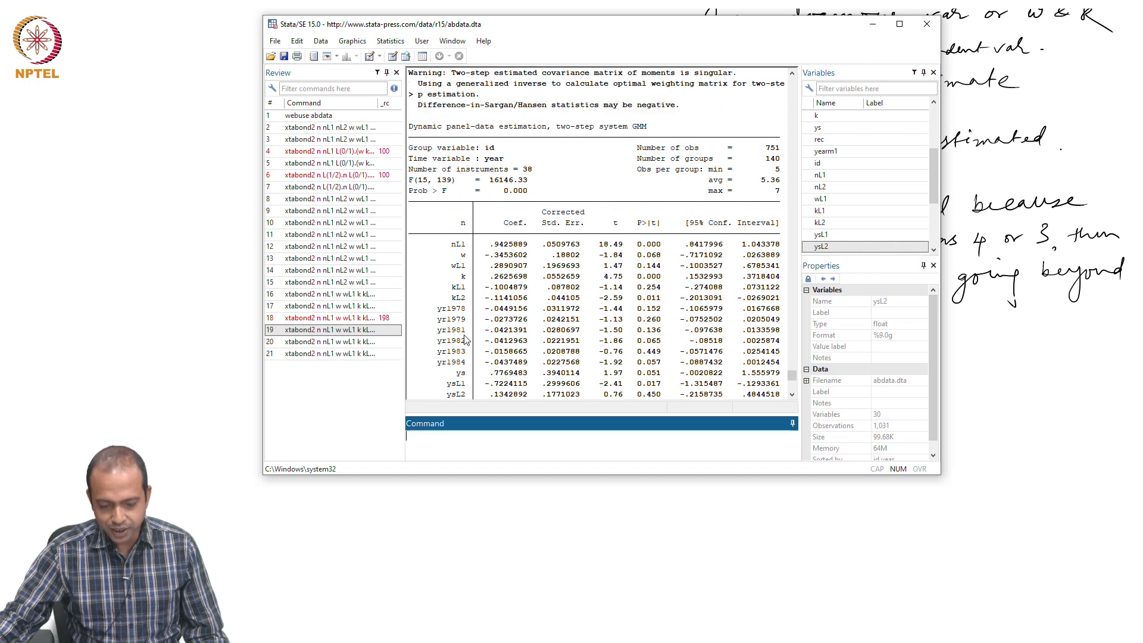